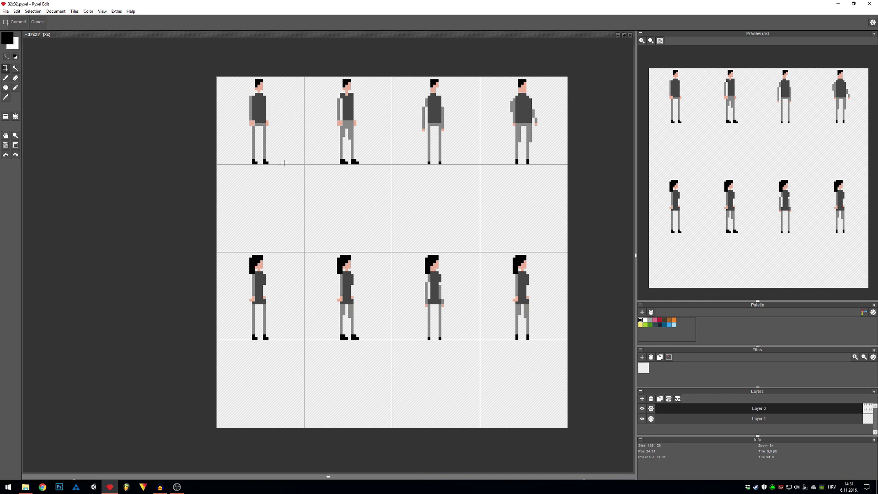
# Examine the proportions of the male and female template figures on the sprite sheet, up close and as a whole
pyautogui.scroll(4, 284, 162)
pyautogui.moveTo(319, 197); pyautogui.dragTo(448, 361)
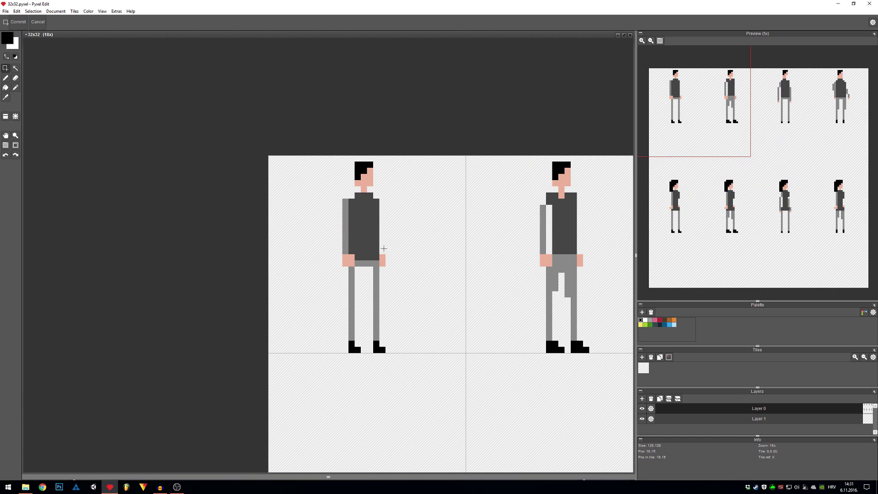
pyautogui.scroll(2, 376, 288)
pyautogui.scroll(-2, 376, 290)
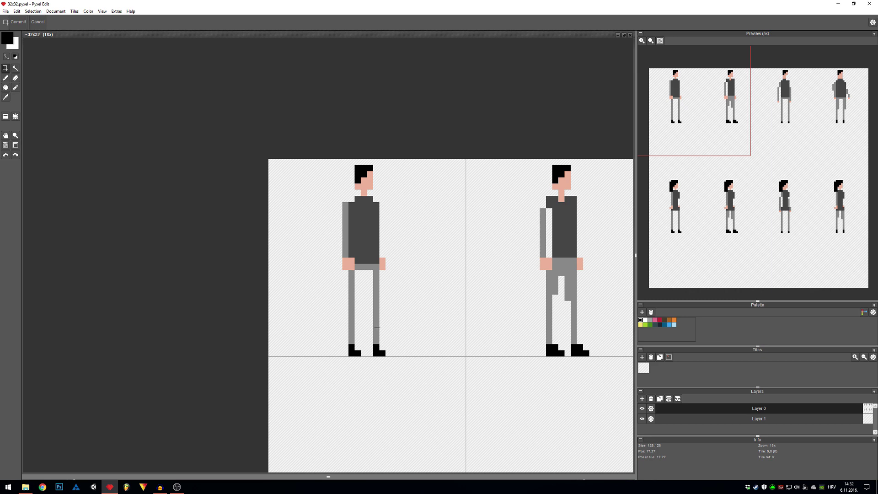
pyautogui.scroll(-5, 380, 283)
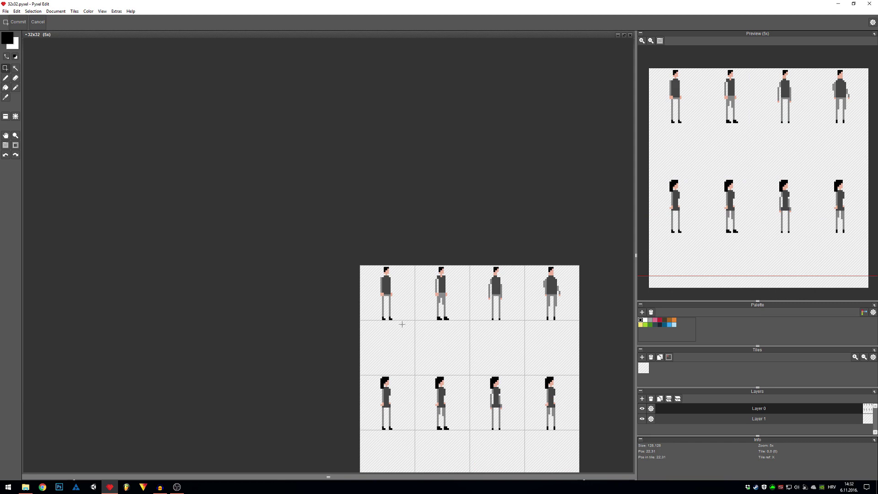
pyautogui.scroll(5, 408, 350)
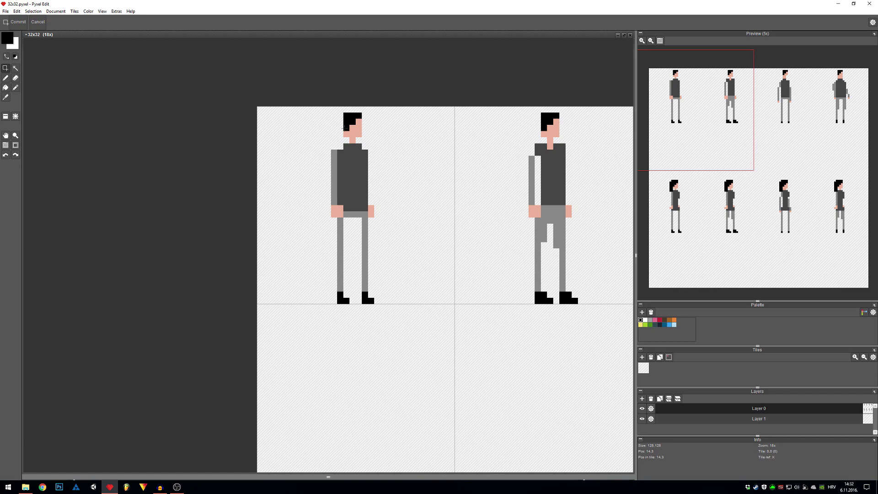
pyautogui.scroll(-3, 409, 192)
pyautogui.moveTo(384, 326); pyautogui.dragTo(352, 274)
pyautogui.scroll(5, 363, 269)
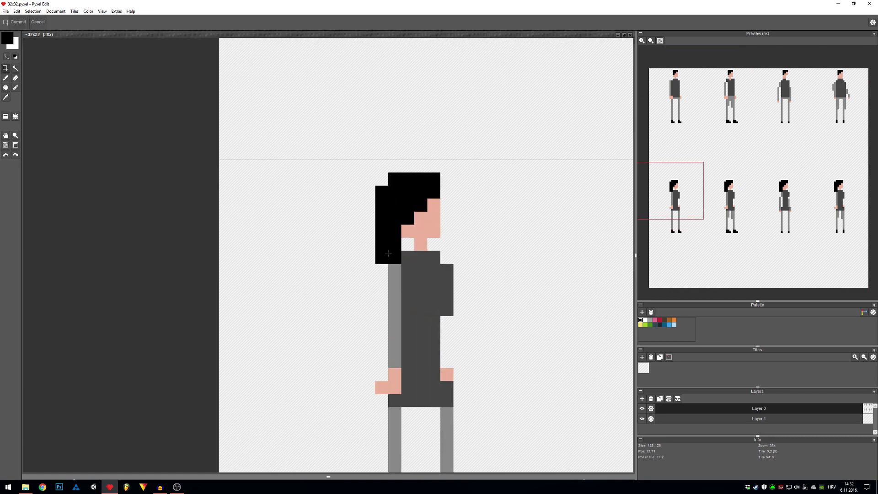
pyautogui.scroll(-4, 429, 221)
pyautogui.moveTo(459, 219); pyautogui.dragTo(309, 288)
pyautogui.scroll(2, 375, 291)
pyautogui.scroll(-2, 392, 305)
pyautogui.moveTo(415, 309); pyautogui.dragTo(386, 300)
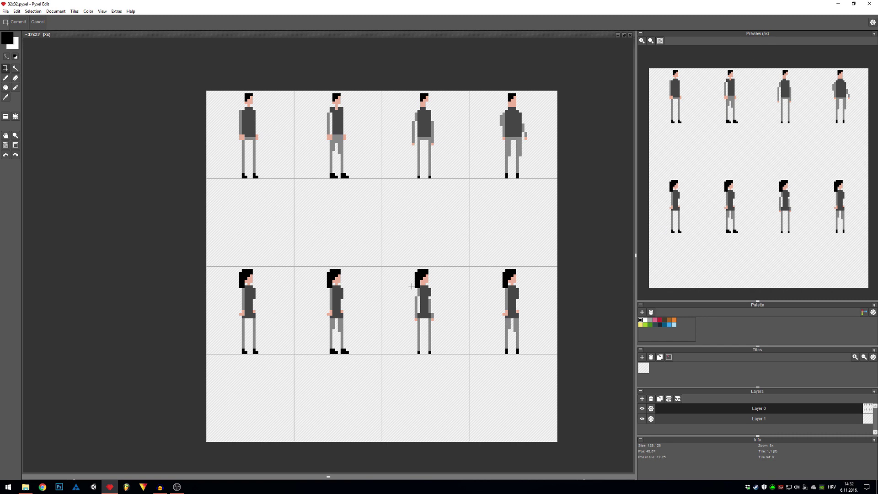
# Choose a light green foreground colour and fill the background of the four top-row tiles with it on Layer 1
pyautogui.click(711, 418)
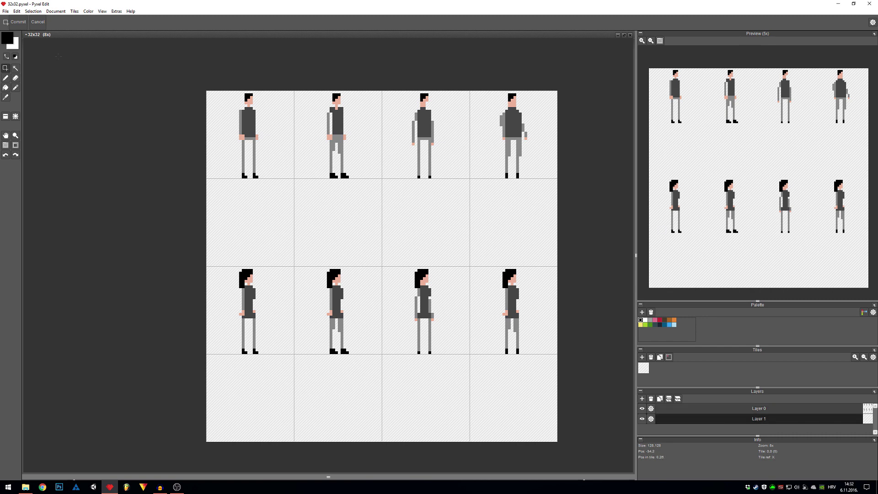
pyautogui.click(7, 37)
pyautogui.click(118, 116)
pyautogui.moveTo(82, 85); pyautogui.dragTo(86, 122)
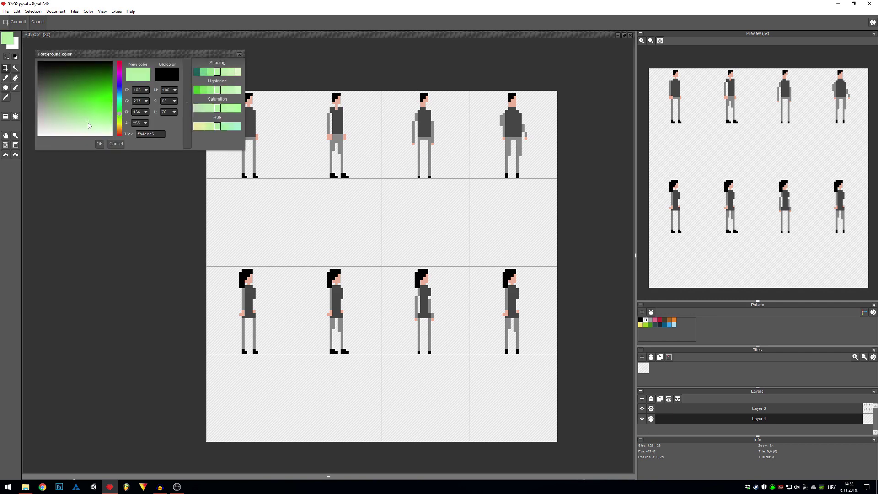
pyautogui.click(99, 143)
pyautogui.press('g')
pyautogui.click(229, 172)
pyautogui.click(369, 163)
pyautogui.click(396, 164)
pyautogui.click(484, 167)
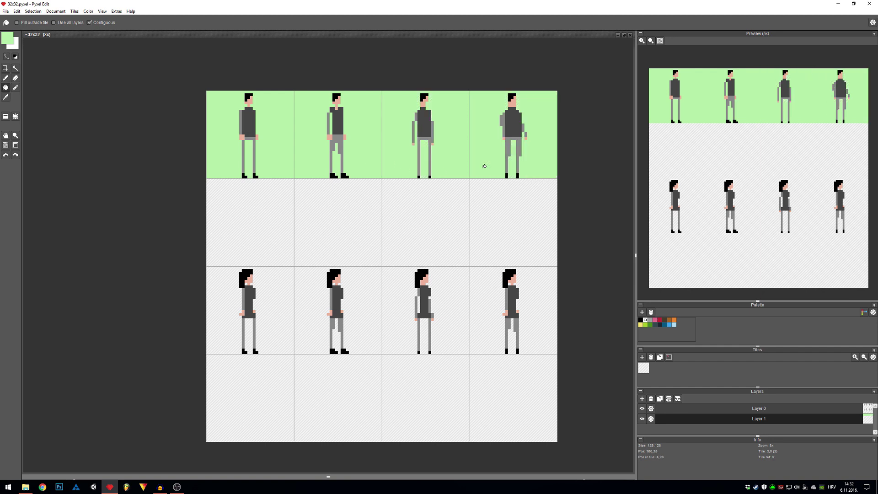
# Copy the green background tile over all the remaining tiles of the sheet
pyautogui.press('a')
pyautogui.rightClick(486, 168)
pyautogui.moveTo(489, 188)
pyautogui.mouseDown()
pyautogui.moveTo(188, 237)
pyautogui.moveTo(532, 365)
pyautogui.moveTo(274, 311)
pyautogui.mouseUp()
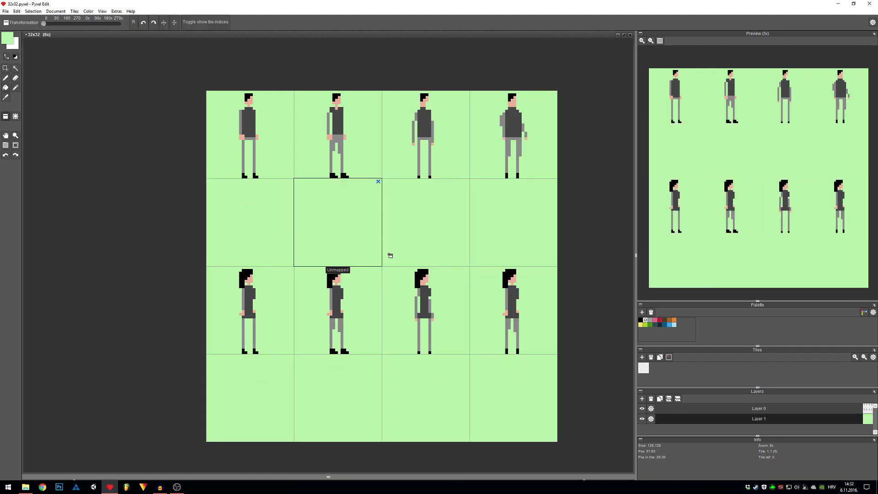
# Lighten the foreground green to d8f5d1, fill the first tile's background with it and copy that tile over the whole sheet
pyautogui.click(7, 39)
pyautogui.moveTo(92, 123); pyautogui.dragTo(89, 132)
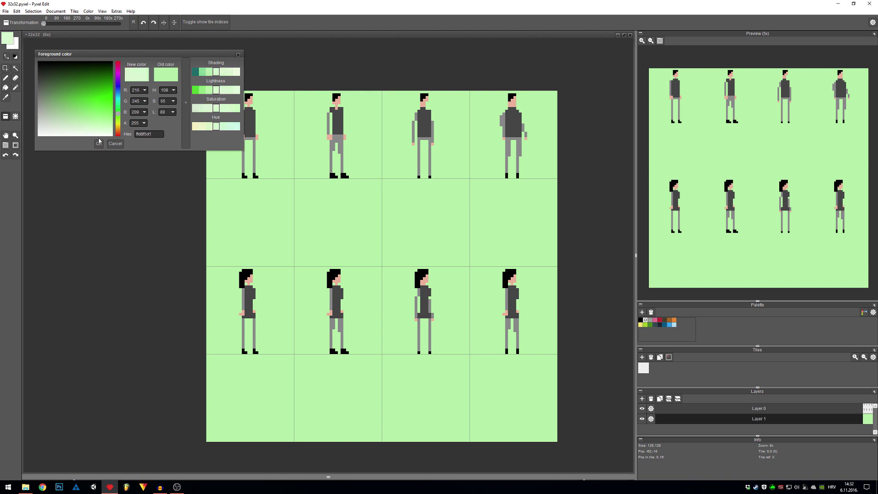
pyautogui.click(98, 143)
pyautogui.press('f')
pyautogui.click(283, 161)
pyautogui.press('a')
pyautogui.rightClick(287, 165)
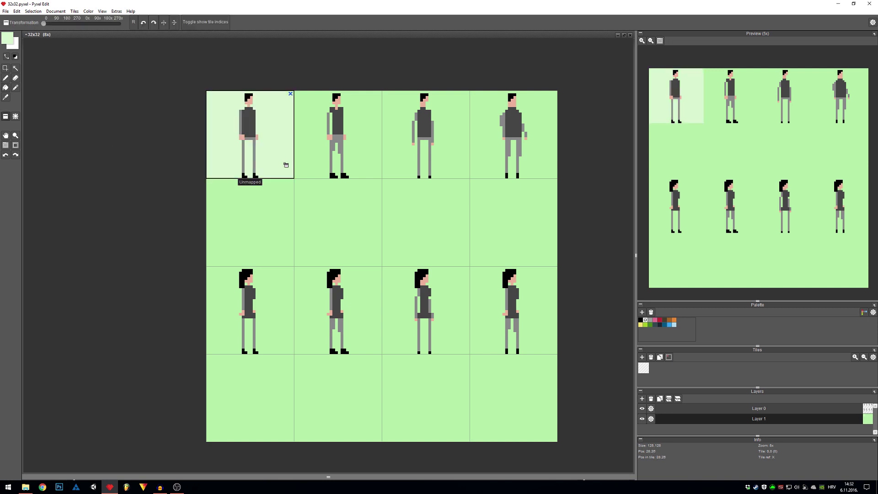
pyautogui.moveTo(286, 164)
pyautogui.mouseDown()
pyautogui.moveTo(574, 225)
pyautogui.moveTo(556, 335)
pyautogui.moveTo(204, 301)
pyautogui.mouseUp()
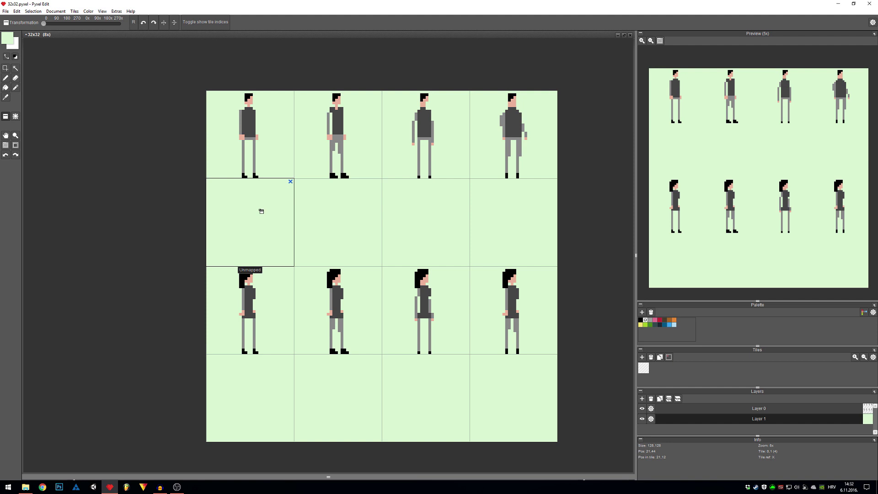
# On Layer 0, copy the first male figure's tile into the empty tile directly below it
pyautogui.click(758, 409)
pyautogui.rightClick(262, 165)
pyautogui.click(256, 209)
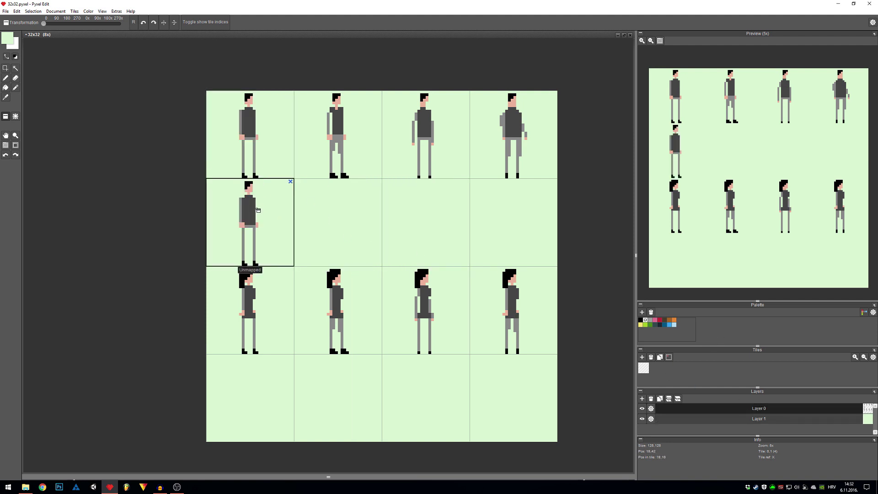
# Examine the copied male figure up close and compare it with the template figures around it
pyautogui.press('space')
pyautogui.moveTo(313, 235); pyautogui.dragTo(369, 266)
pyautogui.scroll(5, 279, 261)
pyautogui.scroll(-5, 366, 260)
pyautogui.scroll(5, 367, 261)
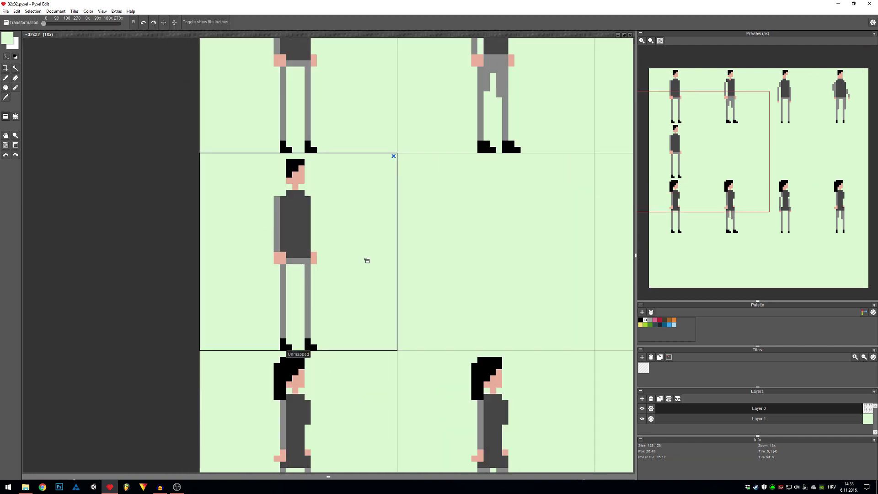
pyautogui.scroll(-3, 366, 260)
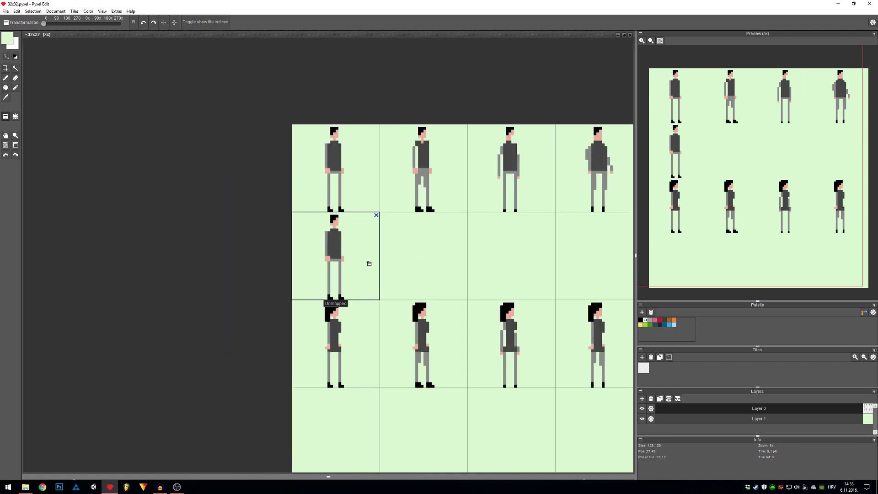
pyautogui.scroll(5, 355, 251)
pyautogui.press('b')
pyautogui.scroll(-2, 340, 243)
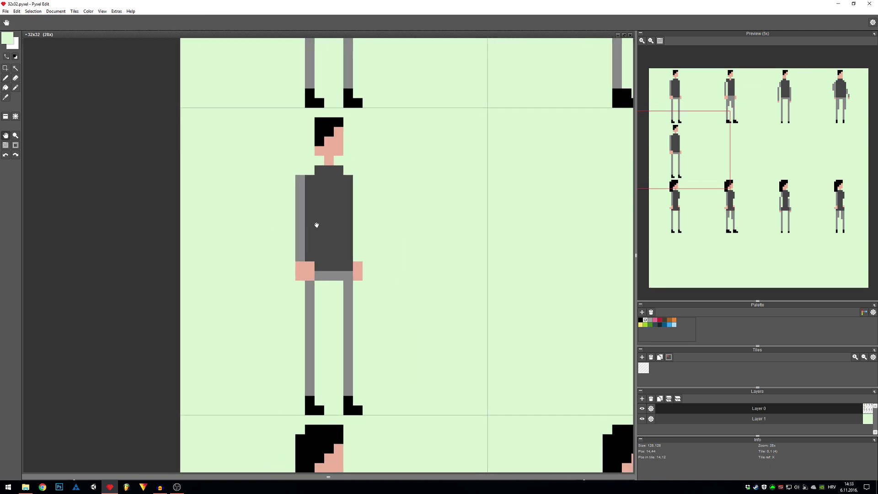
pyautogui.scroll(-2, 352, 230)
pyautogui.click(346, 233)
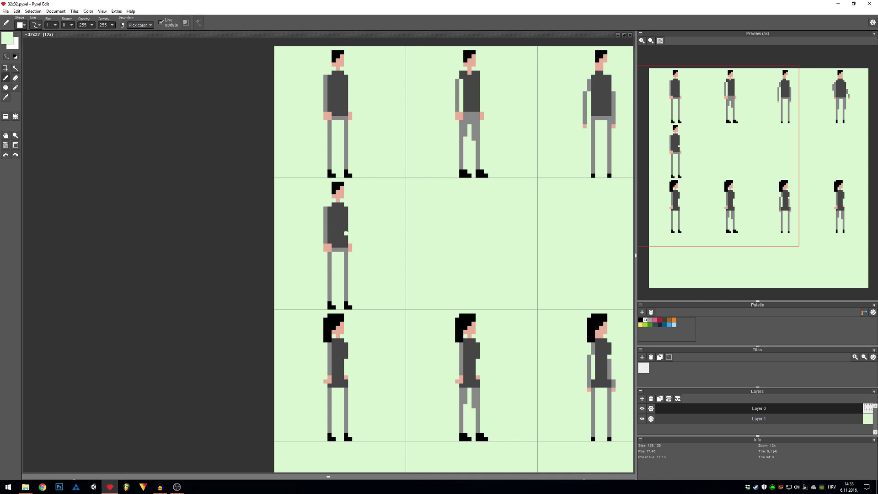
pyautogui.scroll(4, 342, 222)
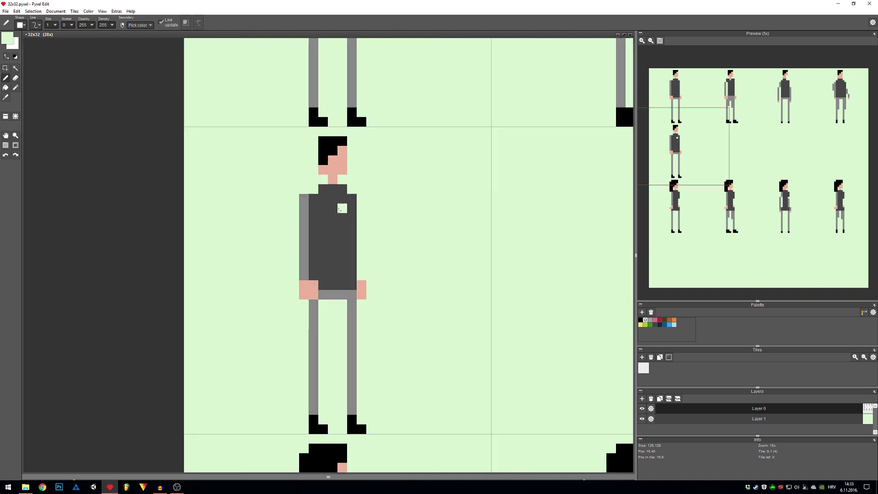
pyautogui.scroll(1, 338, 209)
pyautogui.scroll(-1, 354, 242)
pyautogui.moveTo(356, 244); pyautogui.dragTo(314, 233)
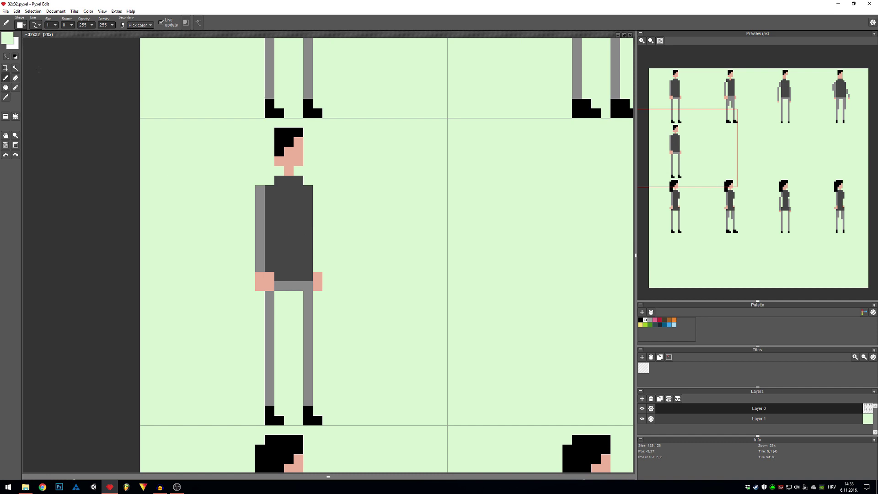
# Choose a muted dark blue (585870) as foreground colour and fill the copied male figure's shirt with it
pyautogui.click(6, 40)
pyautogui.moveTo(118, 116); pyautogui.dragTo(118, 86)
pyautogui.click(53, 84)
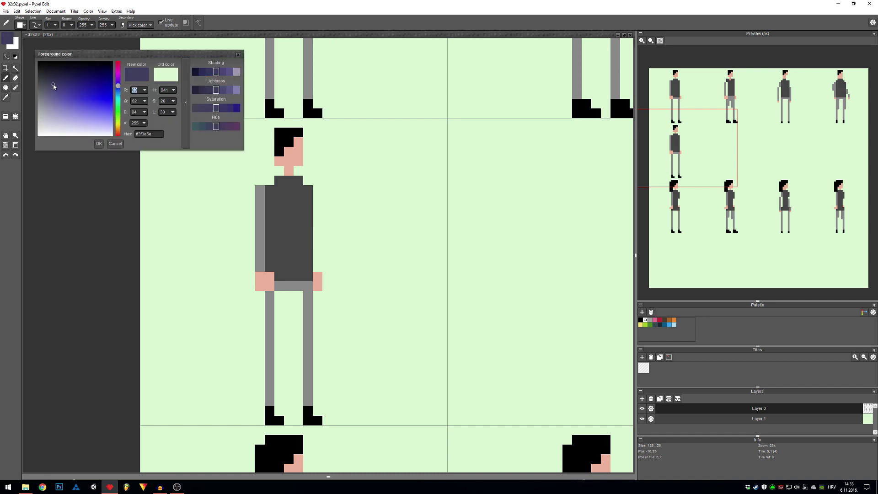
pyautogui.moveTo(53, 84); pyautogui.dragTo(48, 94)
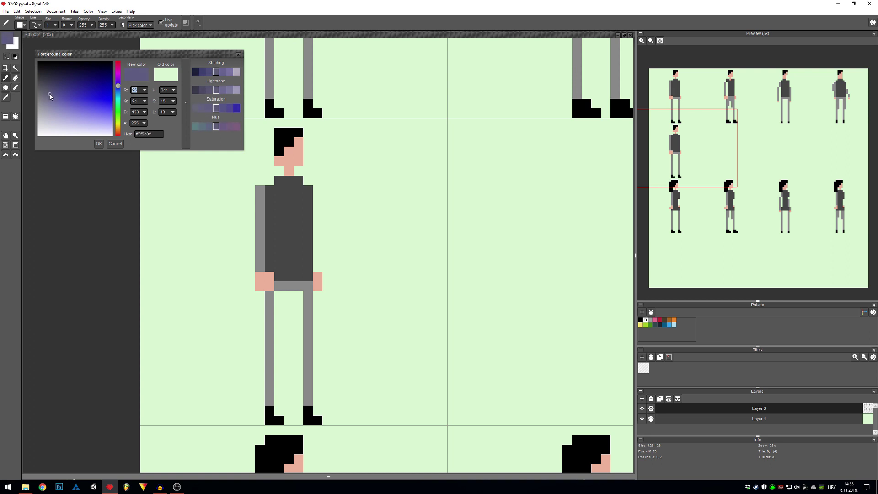
pyautogui.click(99, 144)
pyautogui.click(279, 210)
pyautogui.press('f')
pyautogui.click(285, 215)
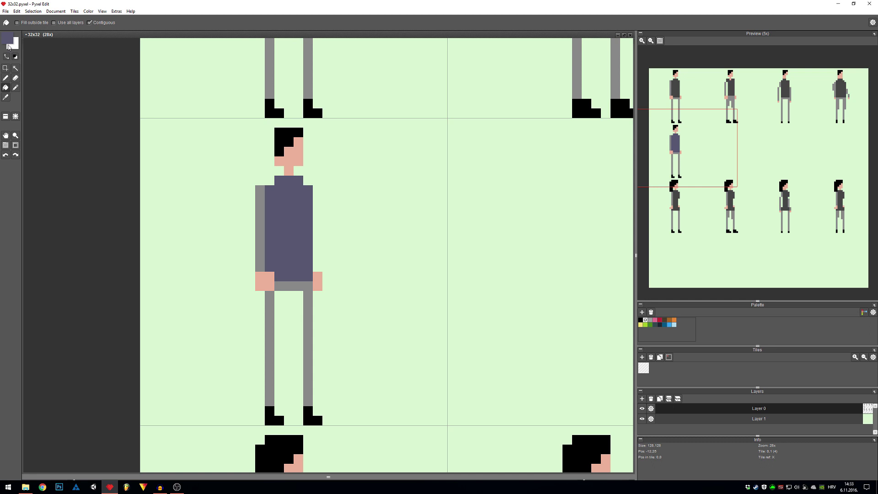
# Pick a slightly lighter shade of the shirt blue and pencil single pixels in a checkerboard pattern across the whole shirt
pyautogui.click(8, 44)
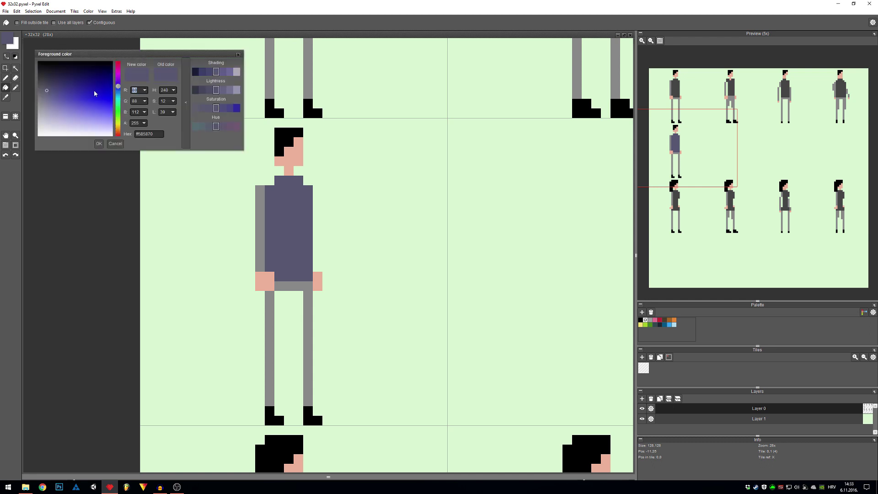
pyautogui.click(222, 90)
pyautogui.click(98, 143)
pyautogui.press('b')
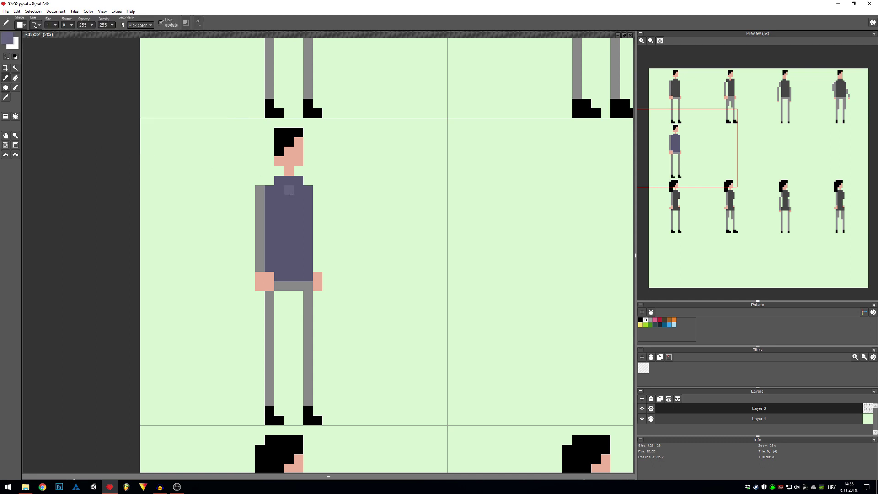
pyautogui.click(279, 181)
pyautogui.click(289, 190)
pyautogui.click(269, 189)
pyautogui.click(308, 200)
pyautogui.click(298, 199)
pyautogui.click(279, 199)
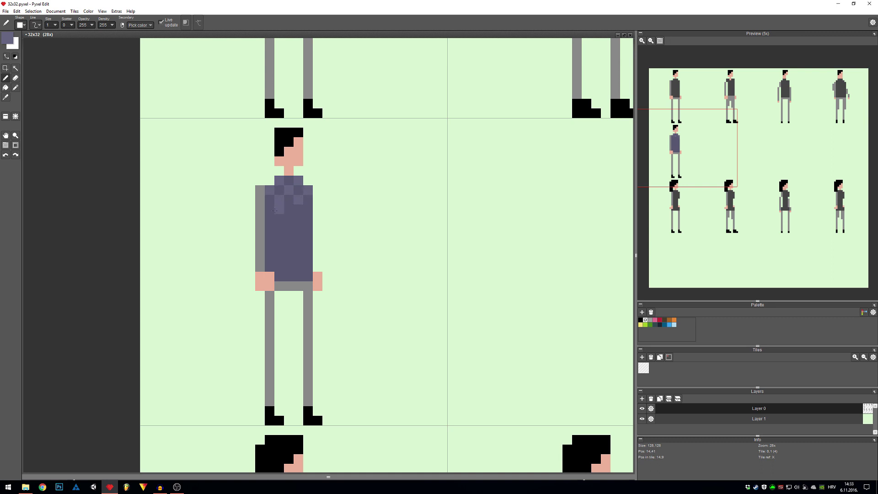
pyautogui.click(269, 209)
pyautogui.click(307, 209)
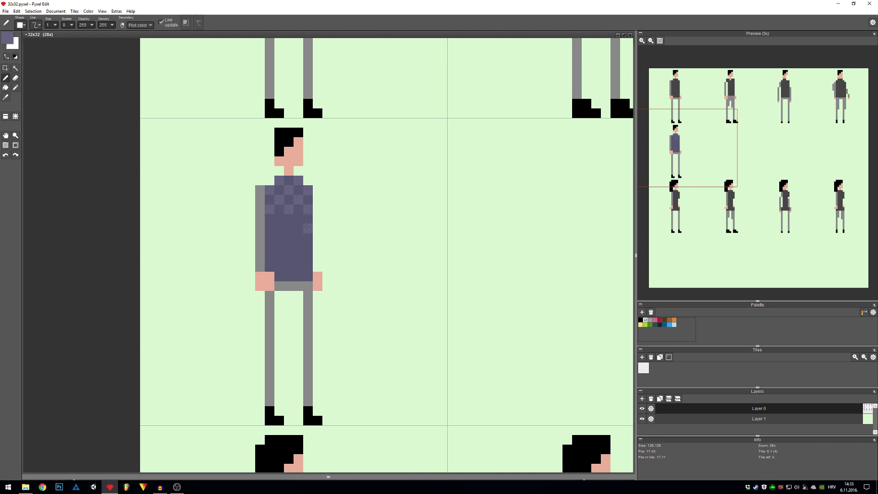
pyautogui.click(298, 219)
pyautogui.click(278, 219)
pyautogui.click(270, 228)
pyautogui.click(269, 247)
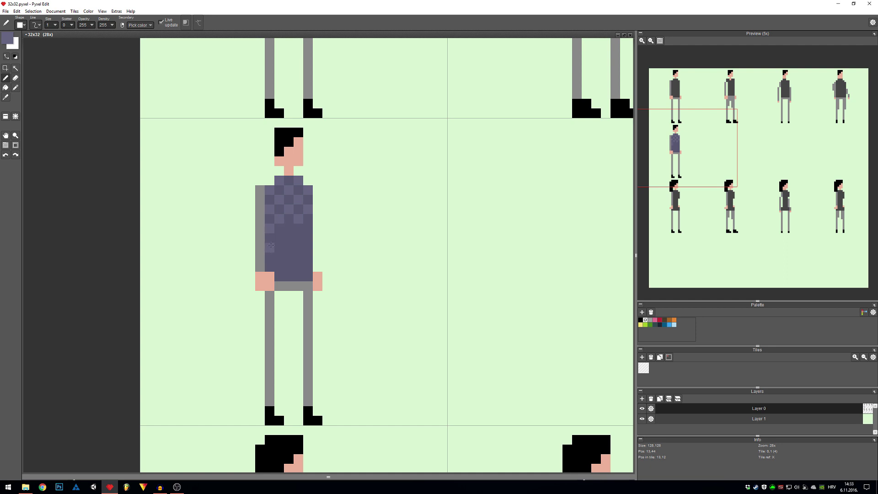
pyautogui.click(279, 238)
pyautogui.click(279, 257)
pyautogui.click(289, 228)
pyautogui.click(288, 247)
pyautogui.click(289, 266)
pyautogui.click(279, 277)
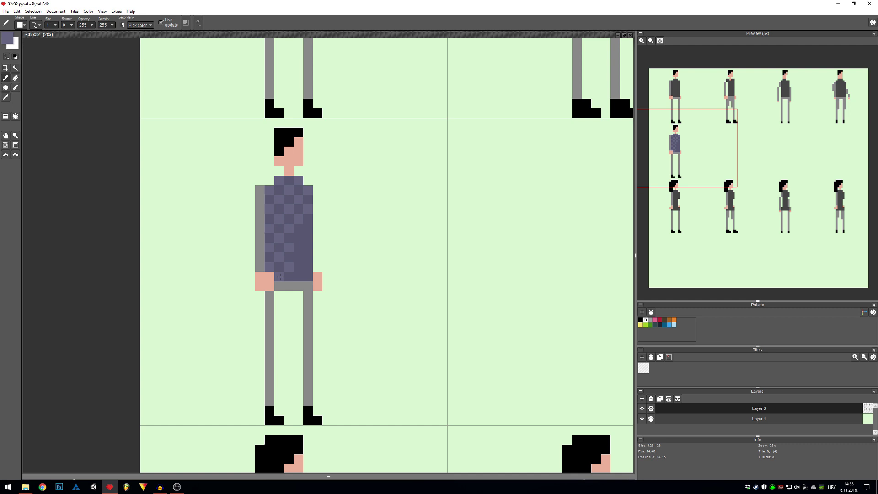
pyautogui.click(298, 276)
pyautogui.click(307, 266)
pyautogui.click(298, 257)
pyautogui.click(308, 248)
pyautogui.click(298, 237)
pyautogui.click(308, 228)
# Choose a darker greyish blue and repaint the figure's hair one row taller, adding a single pixel in front of the face
pyautogui.scroll(-4, 323, 221)
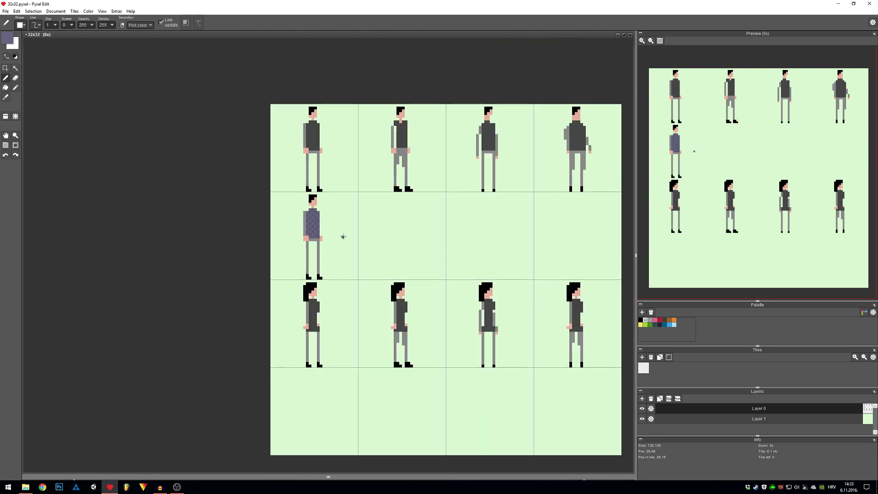
pyautogui.scroll(5, 326, 228)
pyautogui.press('space')
pyautogui.moveTo(266, 184); pyautogui.dragTo(282, 245)
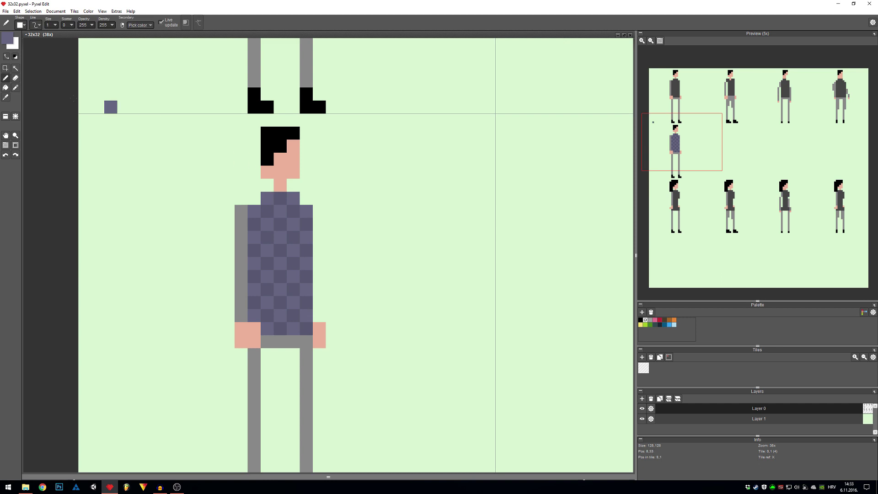
pyautogui.click(7, 38)
pyautogui.moveTo(49, 96); pyautogui.dragTo(44, 85)
pyautogui.click(99, 143)
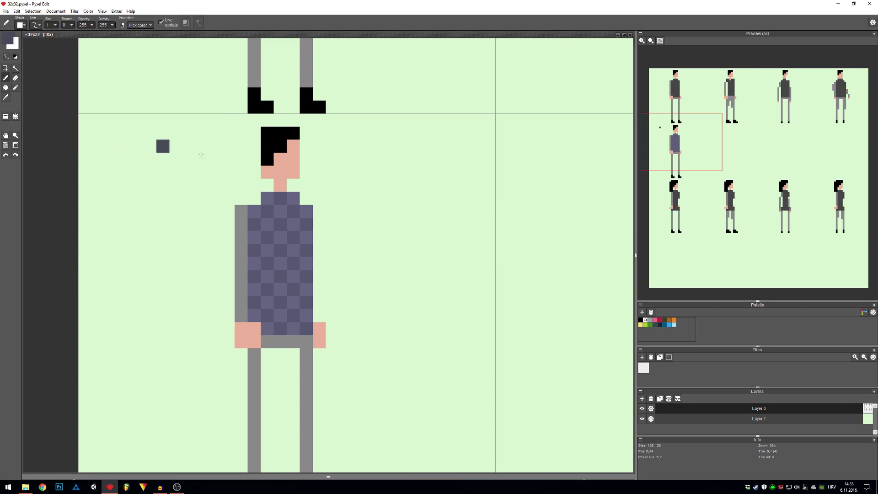
pyautogui.click(268, 159)
pyautogui.moveTo(268, 146)
pyautogui.mouseDown()
pyautogui.moveTo(291, 123)
pyautogui.moveTo(267, 120)
pyautogui.mouseUp()
pyautogui.click(294, 119)
pyautogui.click(306, 158)
pyautogui.scroll(-2, 336, 185)
pyautogui.moveTo(343, 221)
pyautogui.mouseDown()
pyautogui.moveTo(324, 208)
pyautogui.moveTo(349, 214)
pyautogui.mouseUp()
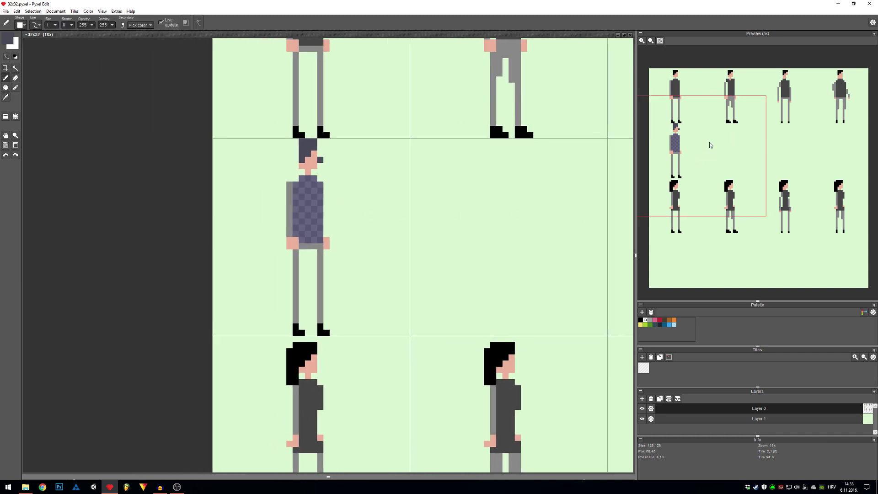
pyautogui.click(344, 215)
pyautogui.scroll(-2, 377, 239)
pyautogui.scroll(2, 382, 238)
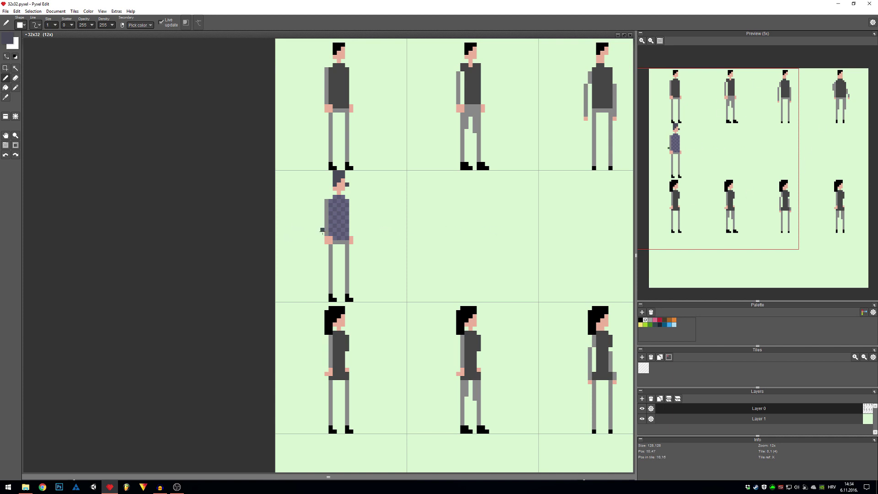
pyautogui.scroll(4, 322, 229)
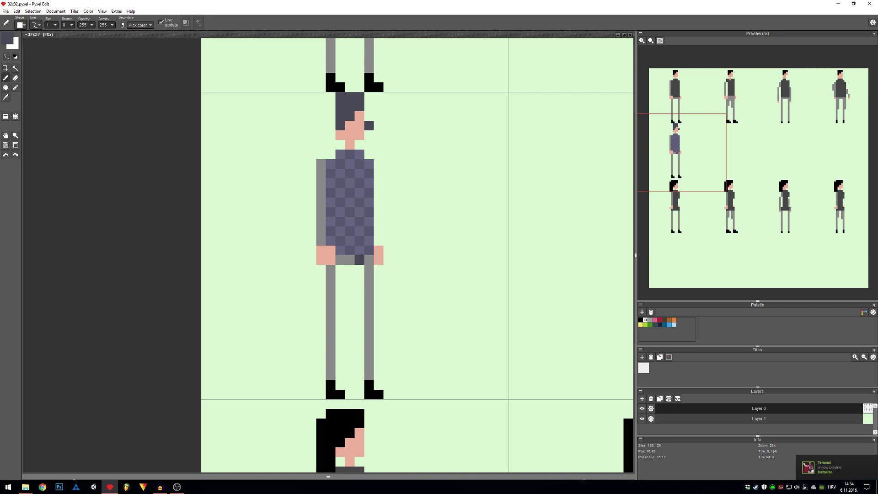
# Sample the shirt's blue, shift it to a lighter bluish grey and fill the figure's trousers with it
pyautogui.rightClick(360, 251)
pyautogui.click(8, 39)
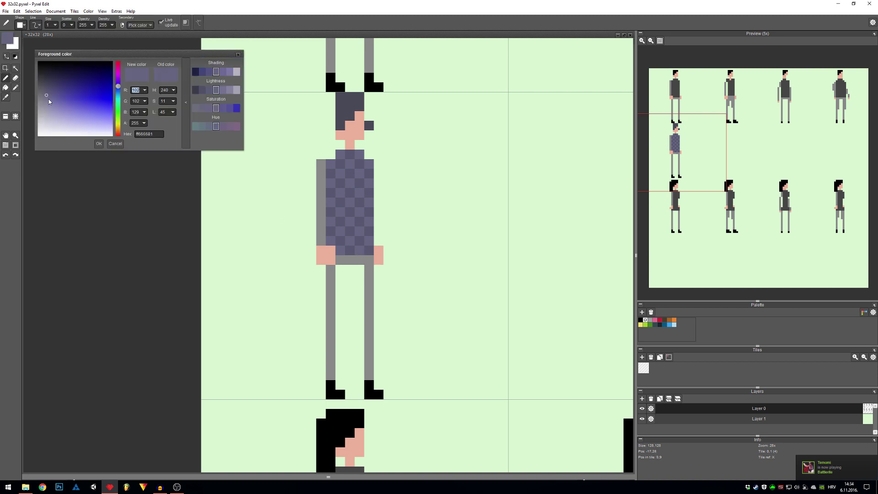
pyautogui.moveTo(48, 98); pyautogui.dragTo(45, 105)
pyautogui.click(99, 143)
pyautogui.press('f')
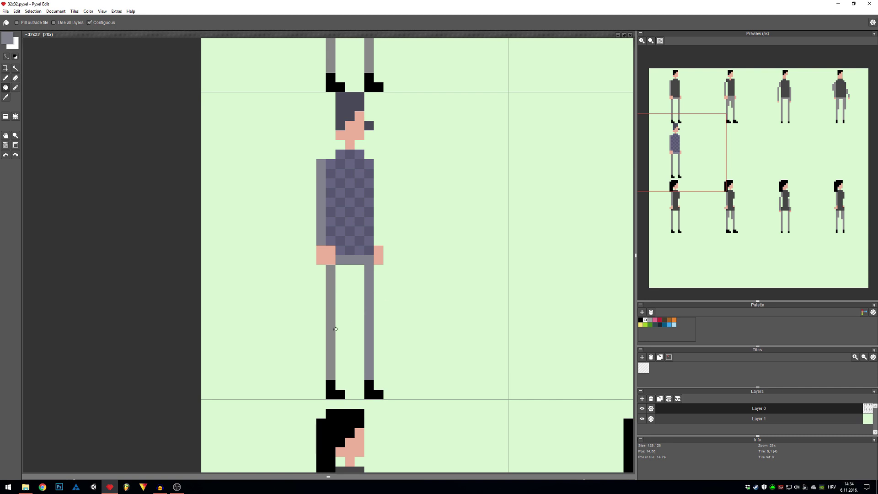
pyautogui.moveTo(404, 273); pyautogui.dragTo(354, 281)
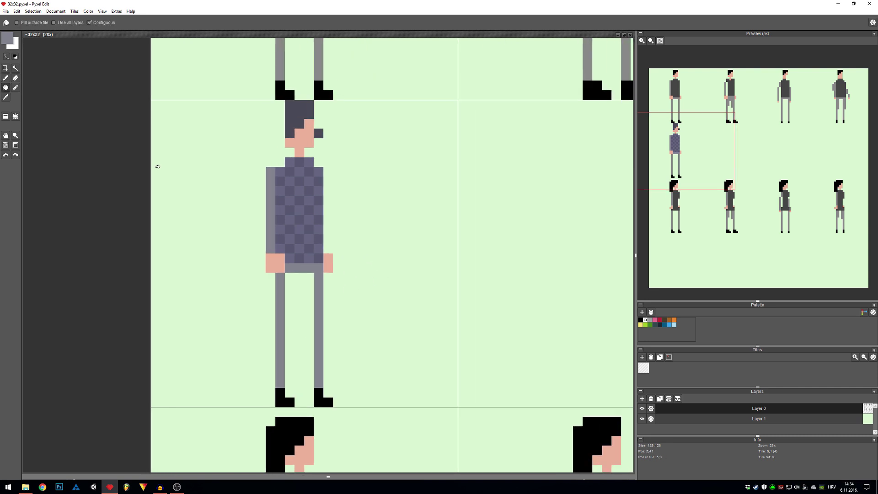
# Choose black (000000) and pencil a long horizontal sword with a crossguard and pommel through the figure's back hand, erasing stray pixels
pyautogui.click(6, 45)
pyautogui.moveTo(66, 109); pyautogui.dragTo(33, 57)
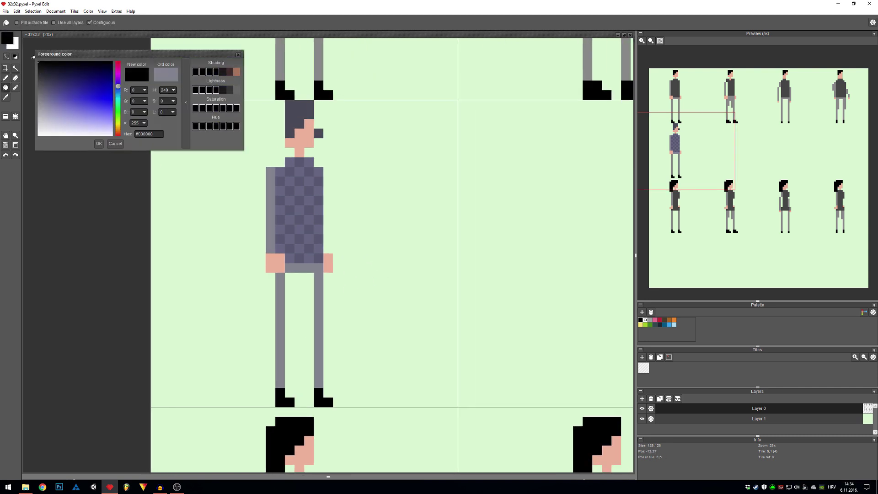
pyautogui.click(103, 144)
pyautogui.press('b')
pyautogui.click(260, 259)
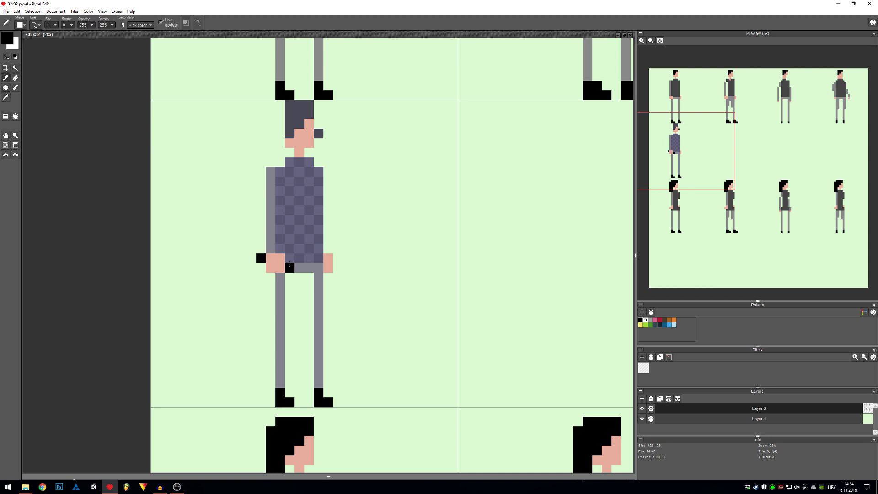
pyautogui.click(289, 248)
pyautogui.click(289, 267)
pyautogui.moveTo(300, 258)
pyautogui.mouseDown()
pyautogui.moveTo(376, 258)
pyautogui.moveTo(343, 258)
pyautogui.moveTo(361, 267)
pyautogui.moveTo(345, 269)
pyautogui.mouseUp()
pyautogui.press('e')
pyautogui.click(339, 268)
# Examine the blue figure with its sword at several zoom levels beside the template figures
pyautogui.scroll(-2, 372, 274)
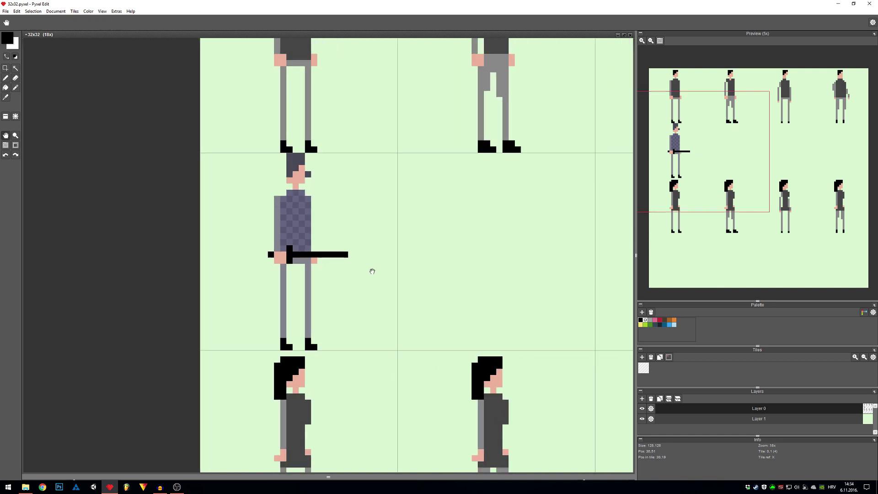
pyautogui.scroll(-2, 372, 273)
pyautogui.scroll(2, 378, 288)
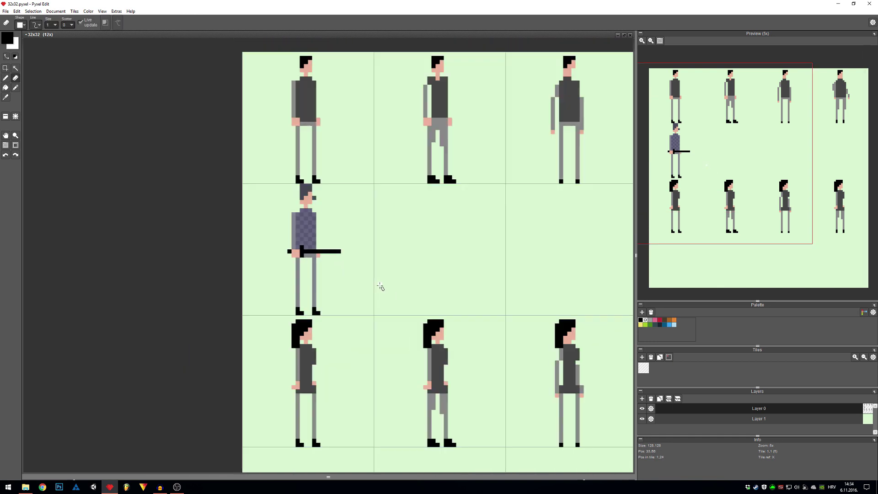
pyautogui.scroll(-2, 338, 266)
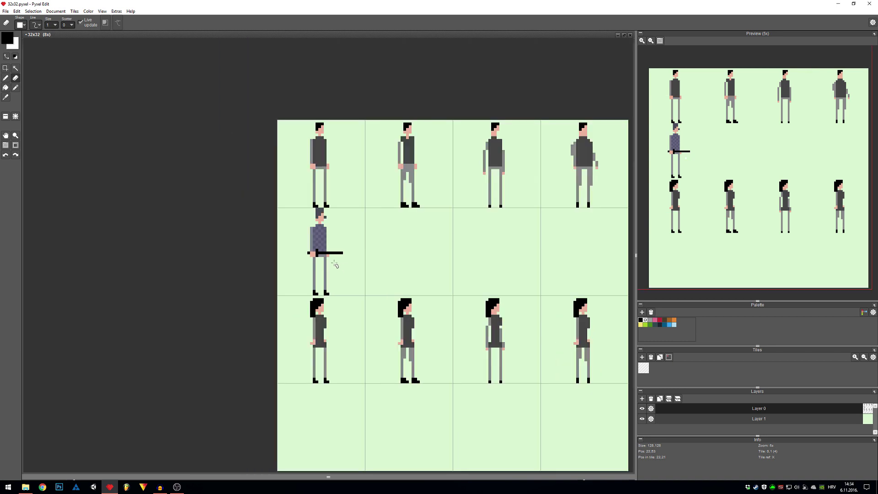
pyautogui.scroll(2, 321, 260)
pyautogui.click(331, 245)
pyautogui.hotkey('ctrl', 'z')
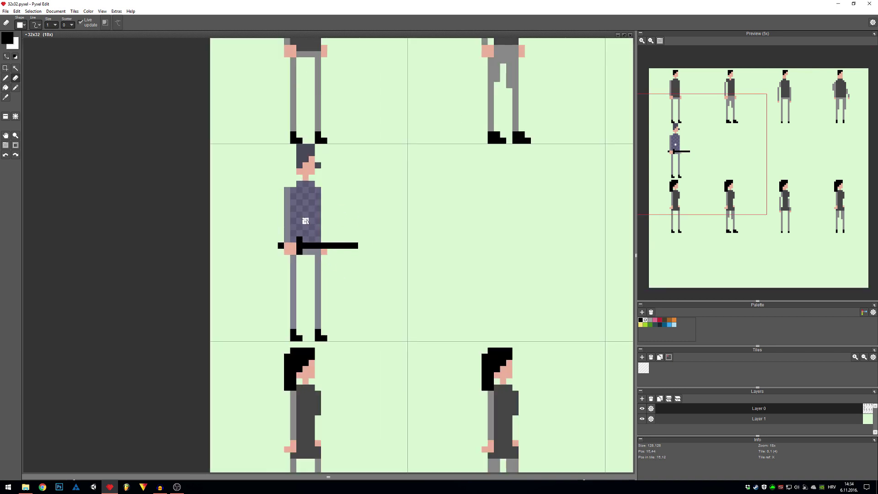
pyautogui.press('b')
pyautogui.click(281, 208)
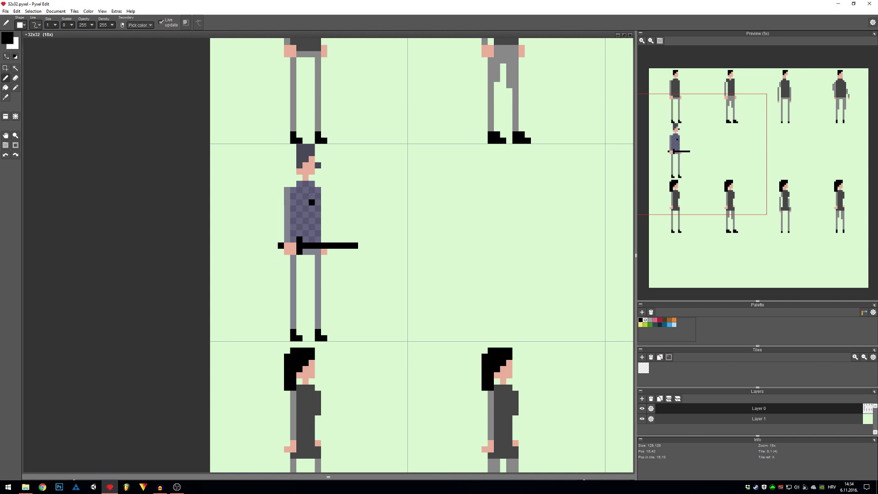
pyautogui.scroll(-3, 425, 245)
pyautogui.press('space')
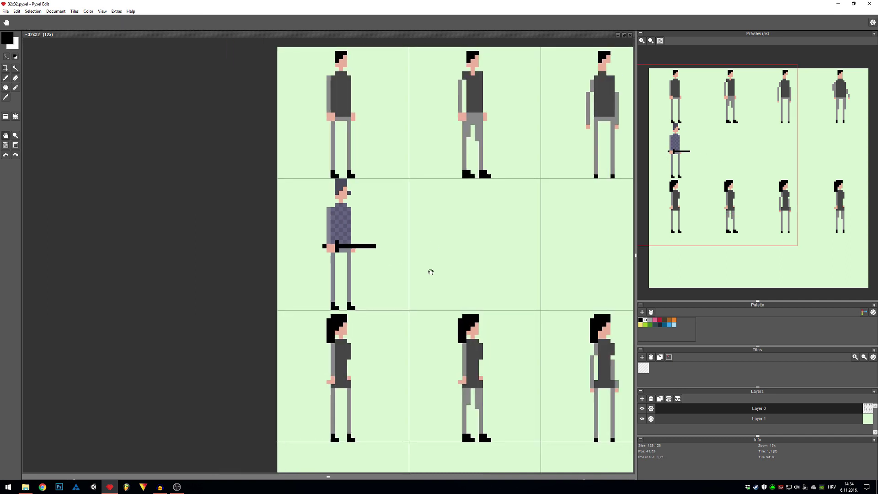
pyautogui.moveTo(430, 272); pyautogui.dragTo(335, 296)
pyautogui.scroll(1, 243, 270)
pyautogui.scroll(-2, 431, 283)
# Copy the second male template tile into the empty cell directly below it
pyautogui.press('a')
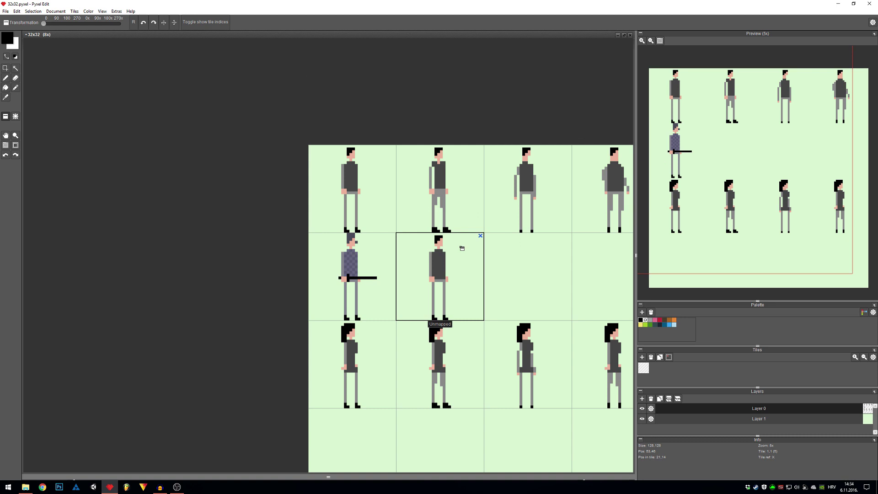
pyautogui.rightClick(459, 214)
pyautogui.click(461, 284)
pyautogui.scroll(2, 492, 297)
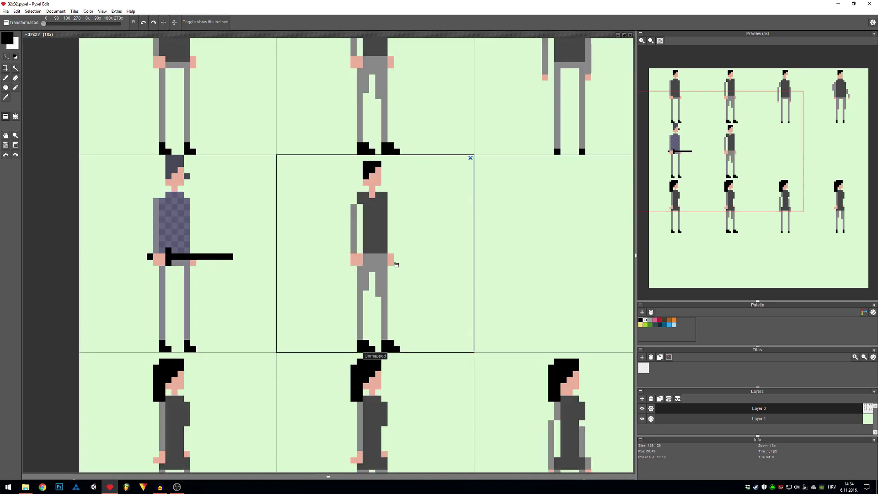
# Choose a bright red (e32828) and pencil it along the top of the new figure's hair and in front of the forehead
pyautogui.press('b')
pyautogui.scroll(1, 398, 237)
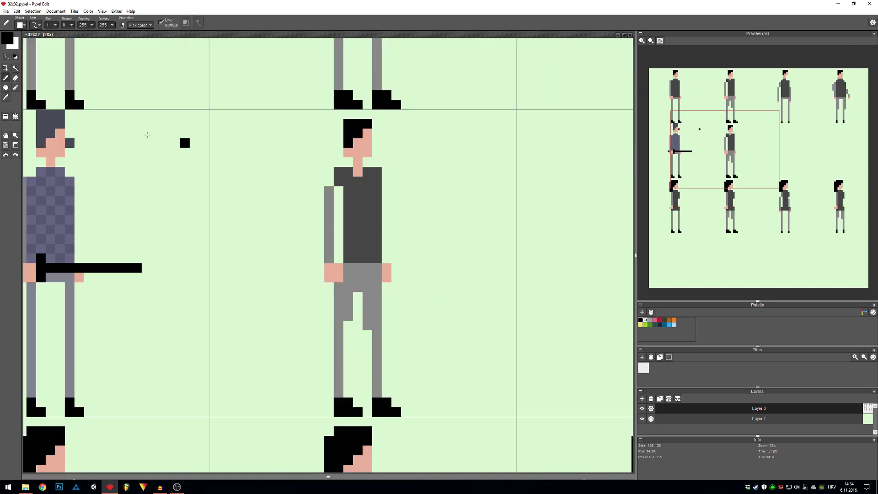
pyautogui.click(7, 39)
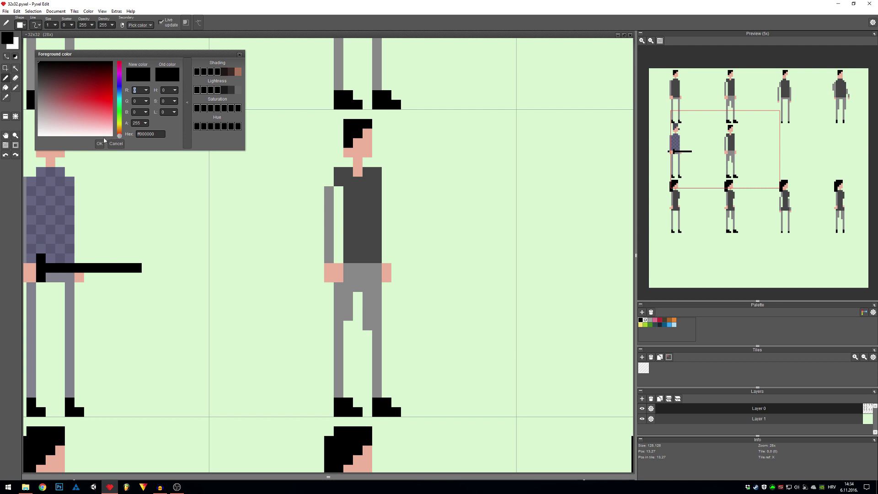
pyautogui.click(102, 100)
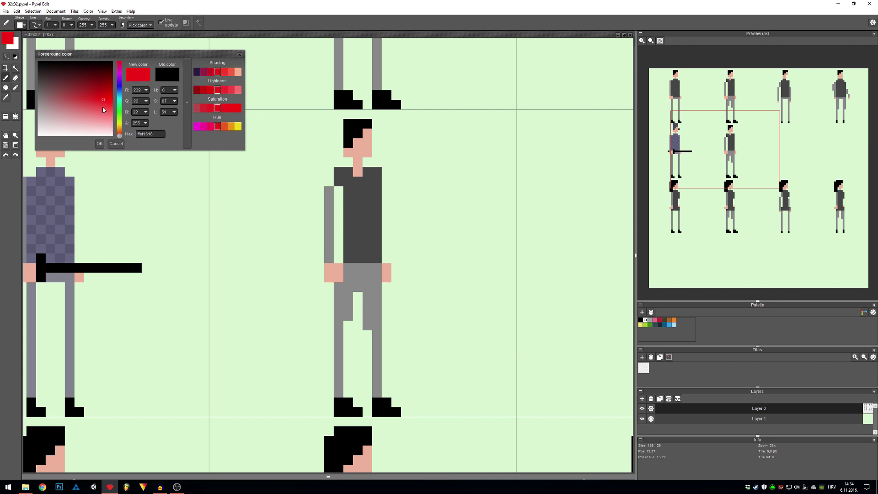
pyautogui.moveTo(105, 110); pyautogui.dragTo(95, 101)
pyautogui.click(100, 144)
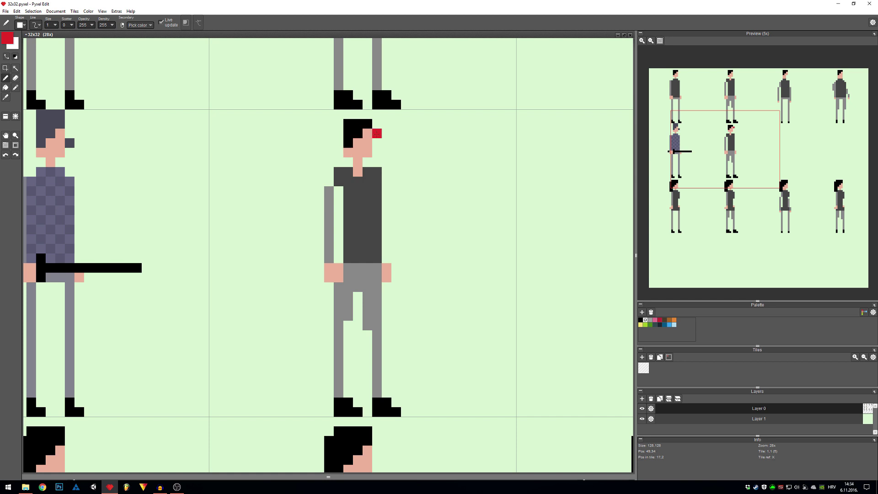
pyautogui.moveTo(377, 134)
pyautogui.mouseDown()
pyautogui.moveTo(363, 114)
pyautogui.moveTo(347, 115)
pyautogui.mouseUp()
# Study the figure with the red headwear against the surrounding template figures, checking its head, torso and waist
pyautogui.scroll(-2, 233, 164)
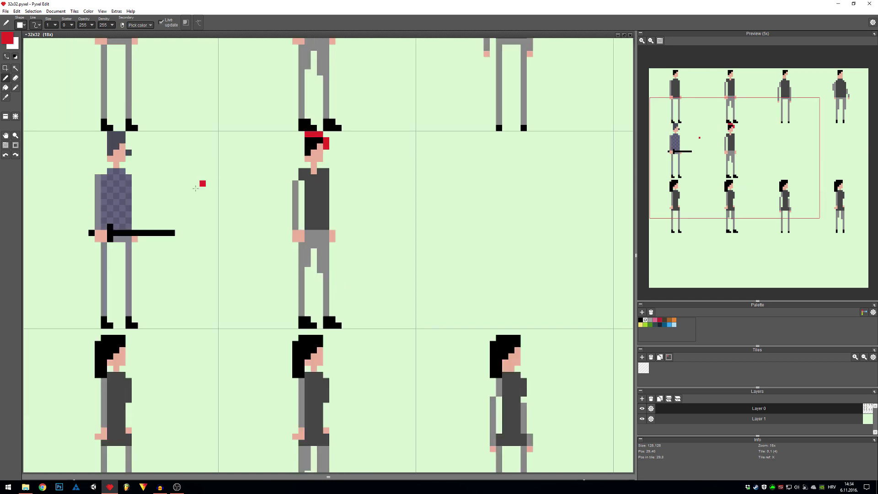
pyautogui.press('space')
pyautogui.moveTo(350, 204)
pyautogui.mouseDown()
pyautogui.moveTo(366, 318)
pyautogui.moveTo(419, 308)
pyautogui.moveTo(427, 318)
pyautogui.mouseUp()
pyautogui.scroll(2, 377, 330)
pyautogui.press('space')
pyautogui.scroll(-1, 427, 318)
pyautogui.scroll(-2, 366, 247)
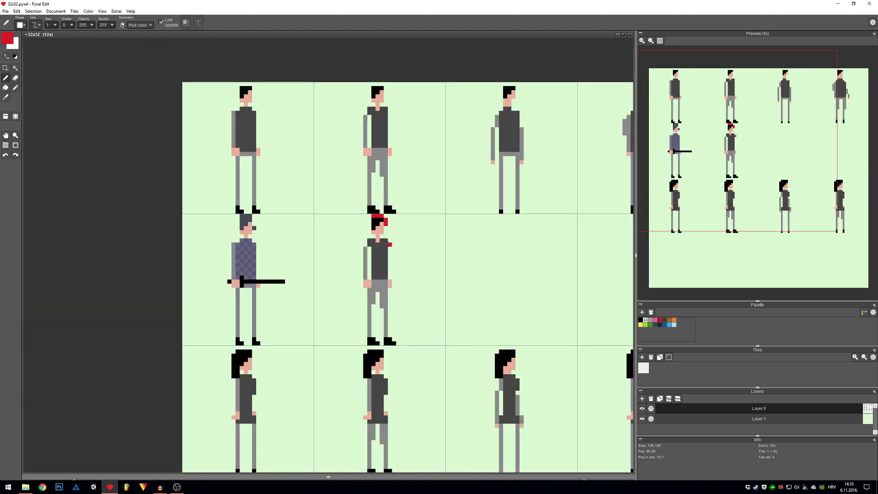
pyautogui.scroll(1, 381, 265)
pyautogui.scroll(1, 382, 265)
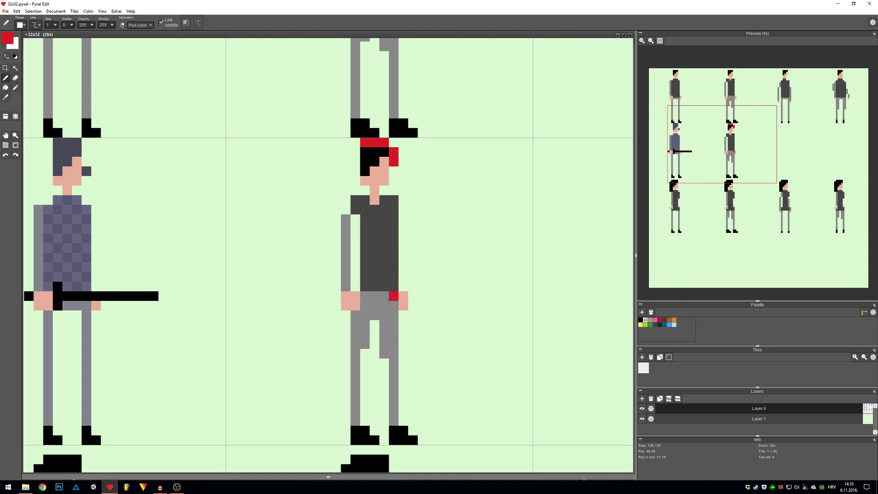
pyautogui.scroll(-2, 386, 263)
pyautogui.scroll(1, 357, 151)
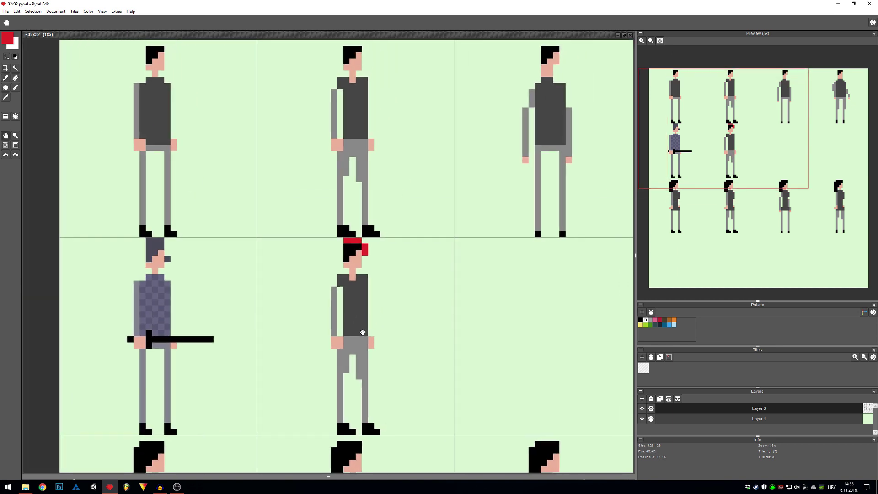
pyautogui.scroll(-1, 350, 205)
pyautogui.scroll(1, 345, 264)
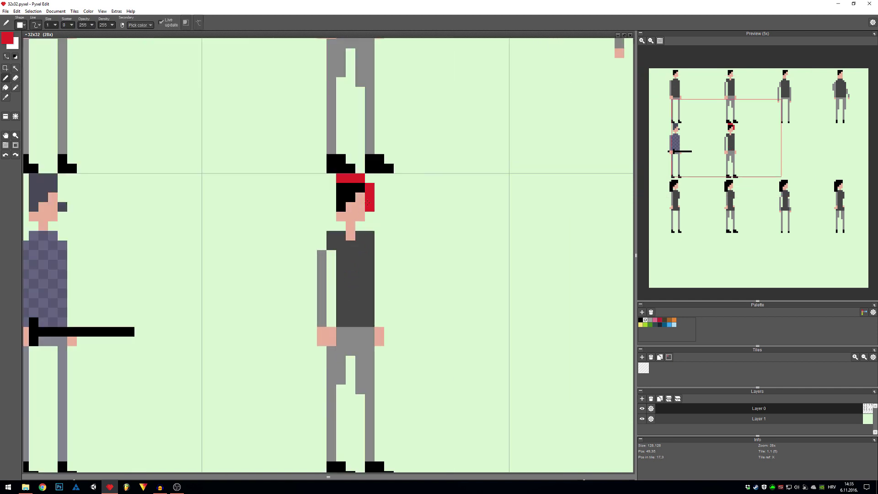
pyautogui.scroll(-1, 397, 223)
pyautogui.scroll(2, 362, 209)
# Paint a red hood around the figure's face and neck, and extend a red strip down between the arm and torso
pyautogui.moveTo(324, 156)
pyautogui.mouseDown()
pyautogui.moveTo(325, 208)
pyautogui.moveTo(376, 213)
pyautogui.moveTo(365, 213)
pyautogui.moveTo(375, 186)
pyautogui.moveTo(363, 157)
pyautogui.moveTo(314, 193)
pyautogui.moveTo(310, 208)
pyautogui.moveTo(315, 176)
pyautogui.moveTo(311, 234)
pyautogui.mouseUp()
pyautogui.press('space')
pyautogui.moveTo(343, 290); pyautogui.dragTo(354, 214)
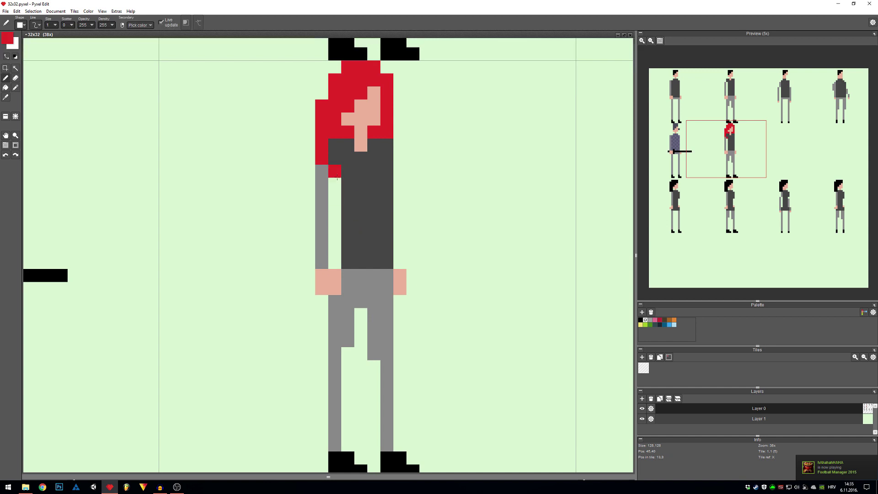
pyautogui.moveTo(337, 178); pyautogui.dragTo(336, 268)
pyautogui.scroll(-2, 345, 297)
pyautogui.click(349, 317)
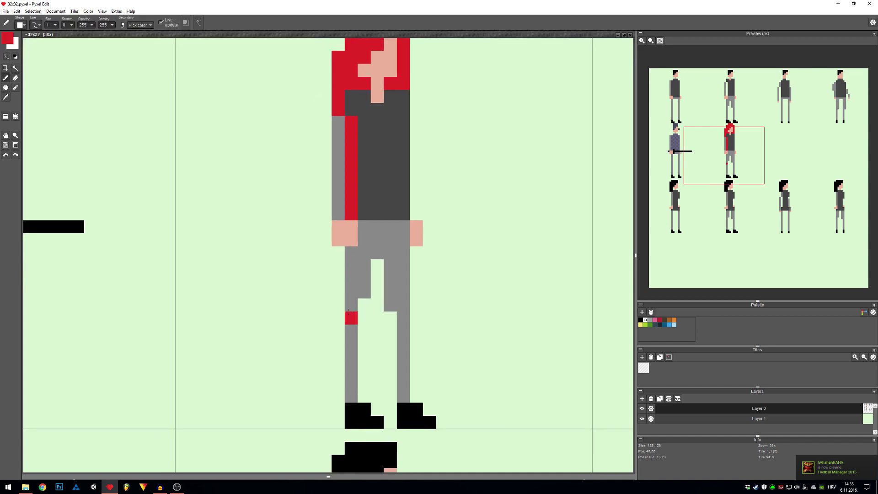
# Outline a red gown skirt flaring from the hands down to the feet, and draw a red band across the shirt's lower edge
pyautogui.scroll(-2, 348, 311)
pyautogui.press('space')
pyautogui.moveTo(338, 315); pyautogui.dragTo(337, 286)
pyautogui.moveTo(341, 239); pyautogui.dragTo(312, 363)
pyautogui.click(398, 209)
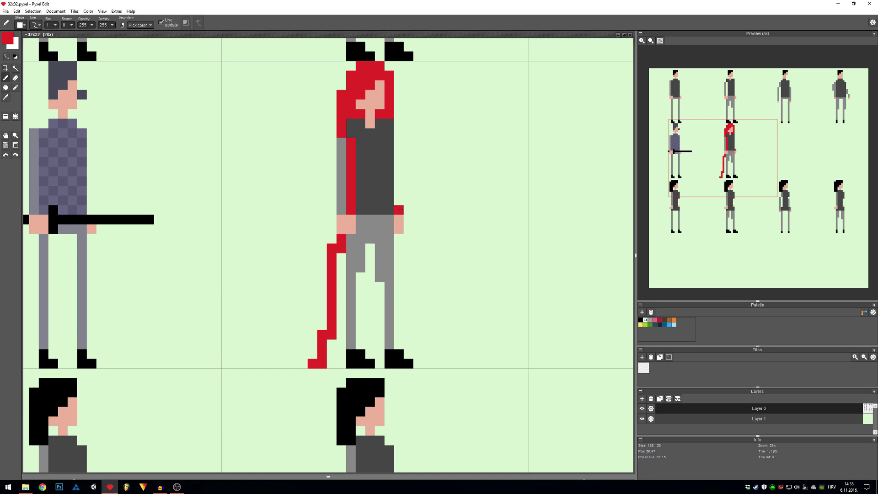
pyautogui.moveTo(370, 209)
pyautogui.mouseDown()
pyautogui.moveTo(359, 209)
pyautogui.moveTo(392, 209)
pyautogui.mouseUp()
pyautogui.click(399, 238)
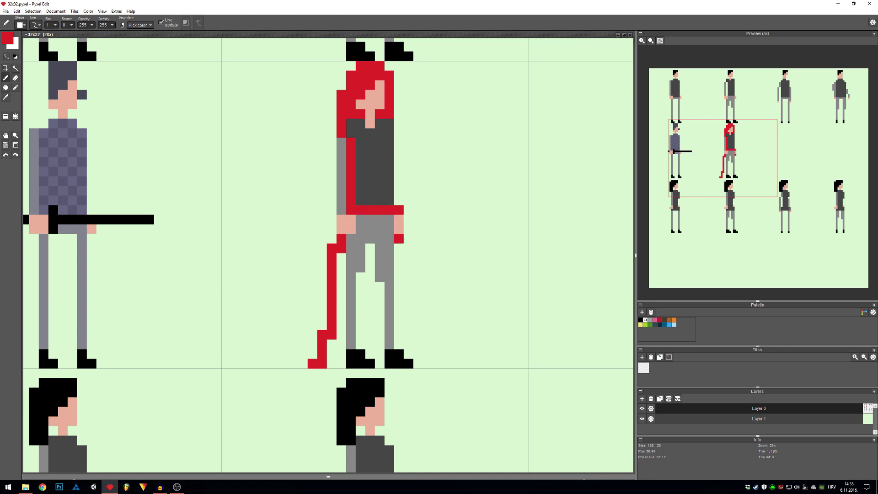
pyautogui.moveTo(401, 239)
pyautogui.mouseDown()
pyautogui.moveTo(408, 301)
pyautogui.moveTo(431, 361)
pyautogui.moveTo(329, 364)
pyautogui.mouseUp()
pyautogui.click(430, 363)
pyautogui.click(409, 355)
pyautogui.moveTo(417, 354)
pyautogui.mouseDown()
pyautogui.moveTo(339, 362)
pyautogui.moveTo(382, 362)
pyautogui.moveTo(411, 342)
pyautogui.moveTo(378, 334)
pyautogui.moveTo(337, 342)
pyautogui.moveTo(352, 339)
pyautogui.moveTo(353, 349)
pyautogui.moveTo(347, 246)
pyautogui.moveTo(357, 236)
pyautogui.moveTo(390, 327)
pyautogui.mouseUp()
# Fill the skirt outline with red and paint over the remaining legs, shoes and grey trouser strips
pyautogui.press('g')
pyautogui.click(410, 341)
pyautogui.click(369, 337)
pyautogui.click(341, 336)
pyautogui.press('b')
pyautogui.click(390, 339)
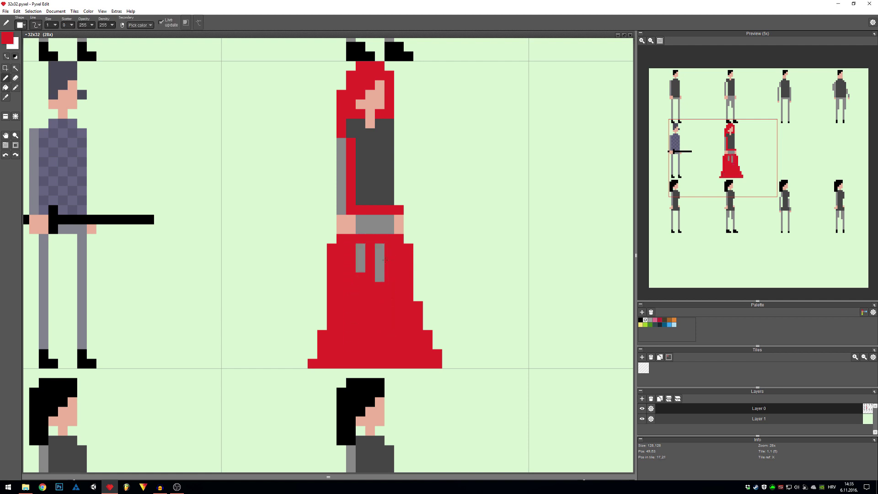
pyautogui.moveTo(380, 250)
pyautogui.mouseDown()
pyautogui.moveTo(380, 277)
pyautogui.moveTo(361, 269)
pyautogui.mouseUp()
# Paint the figure's back arm and the rear shoulder pixels red as the gown's sleeve
pyautogui.scroll(2, 372, 311)
pyautogui.moveTo(338, 188)
pyautogui.mouseDown()
pyautogui.moveTo(334, 254)
pyautogui.moveTo(337, 228)
pyautogui.moveTo(322, 217)
pyautogui.moveTo(322, 260)
pyautogui.moveTo(327, 215)
pyautogui.mouseUp()
pyautogui.click(337, 227)
pyautogui.press('e')
pyautogui.press('b')
pyautogui.click(356, 188)
pyautogui.click(347, 179)
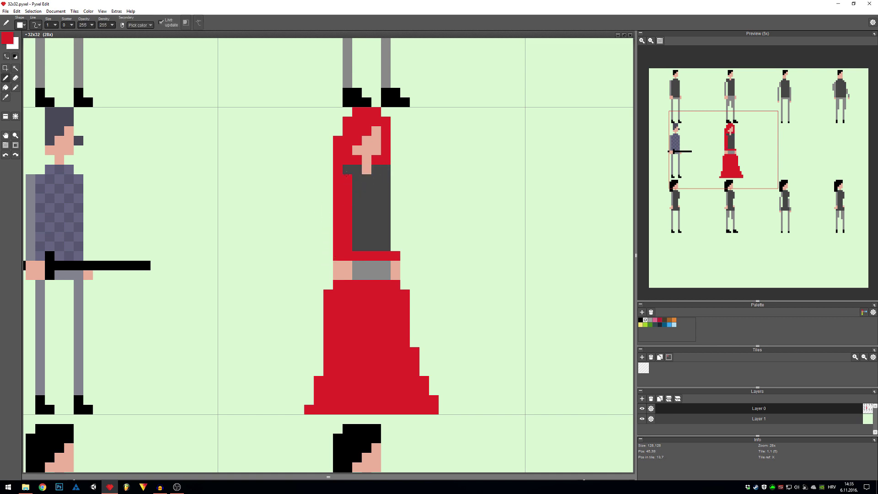
pyautogui.click(348, 169)
# Fill the torso with red, add a red pixel column along the chest and fill the grey waist between the hands
pyautogui.press('g')
pyautogui.click(377, 201)
pyautogui.press('b')
pyautogui.moveTo(394, 170); pyautogui.dragTo(394, 237)
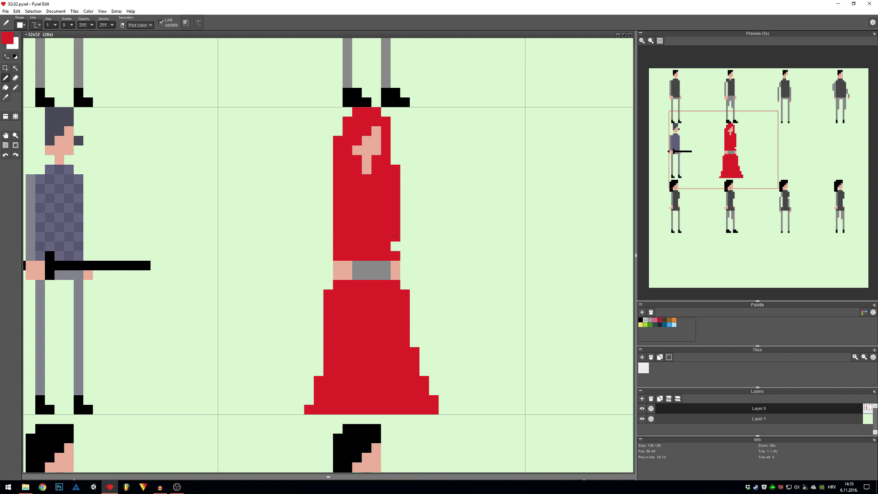
pyautogui.press('f')
pyautogui.click(380, 274)
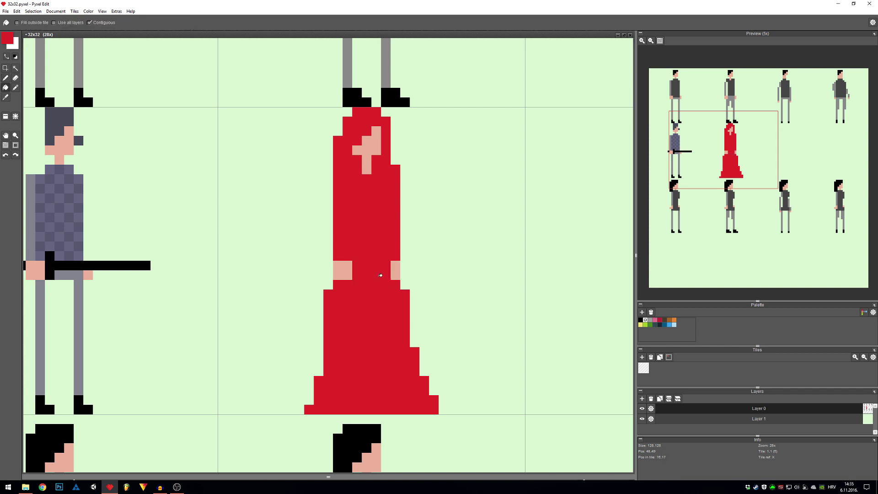
# Choose a dark red (641717) and pencil a two-pixel-high belt across the gown's waist
pyautogui.scroll(-5, 338, 209)
pyautogui.scroll(5, 392, 235)
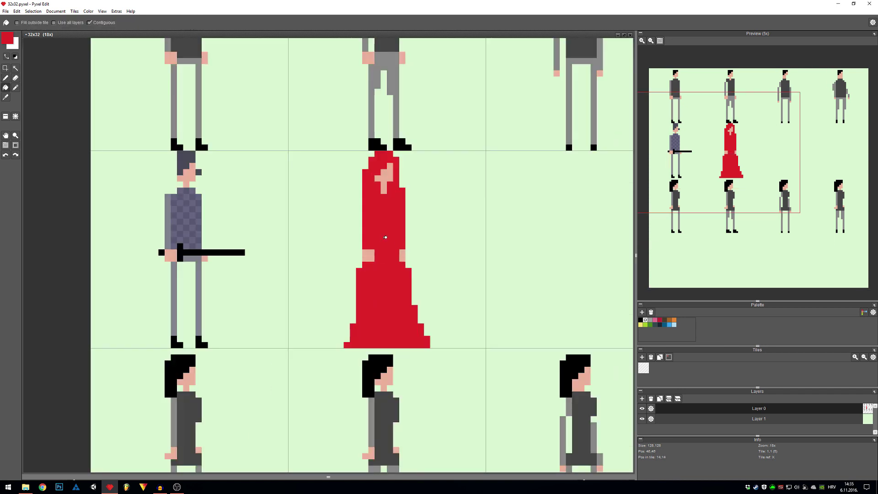
pyautogui.click(8, 40)
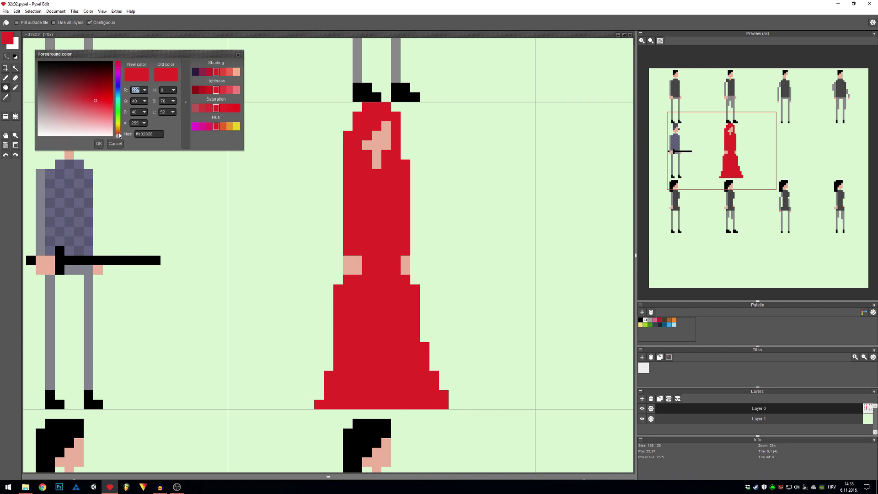
pyautogui.moveTo(94, 89); pyautogui.dragTo(85, 81)
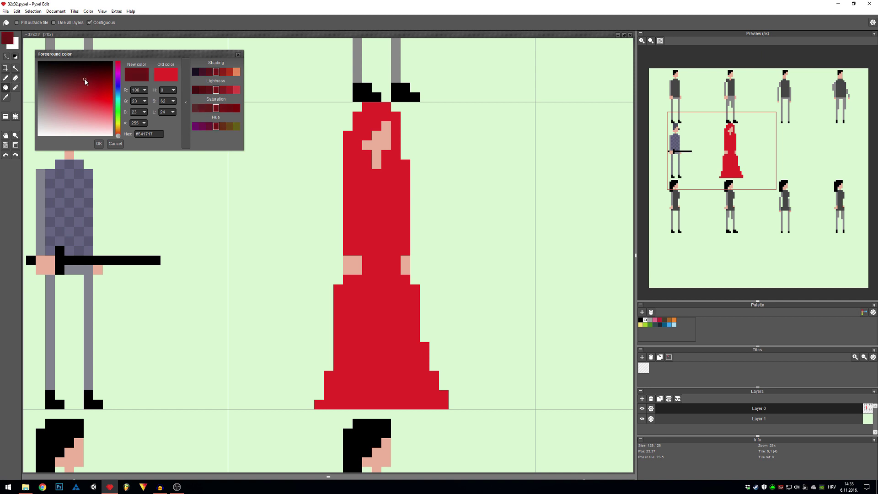
pyautogui.click(100, 143)
pyautogui.press('b')
pyautogui.click(357, 250)
pyautogui.moveTo(367, 250)
pyautogui.mouseDown()
pyautogui.moveTo(394, 259)
pyautogui.moveTo(395, 250)
pyautogui.moveTo(365, 258)
pyautogui.moveTo(382, 282)
pyautogui.mouseUp()
# Mix a slightly darker red (c4202c) from the gown's red and pencil shadow pixels around the face inside the hood
pyautogui.rightClick(381, 277)
pyautogui.click(8, 39)
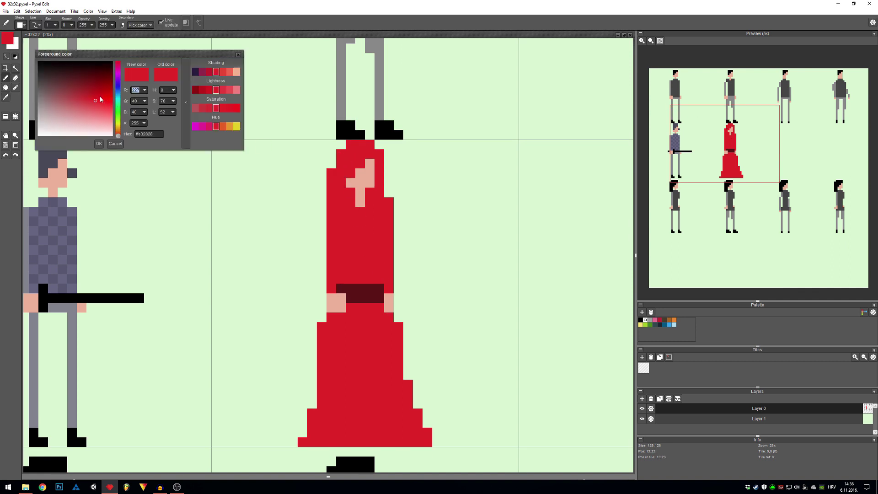
pyautogui.click(98, 94)
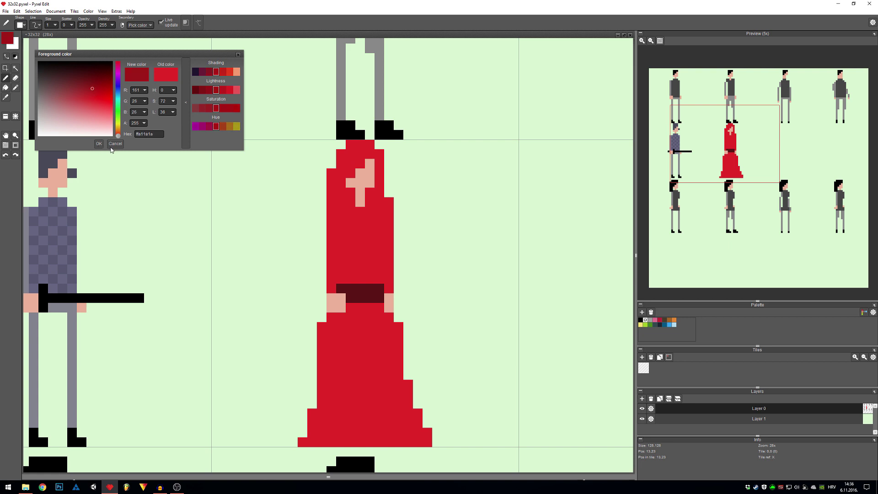
pyautogui.click(113, 144)
pyautogui.click(8, 39)
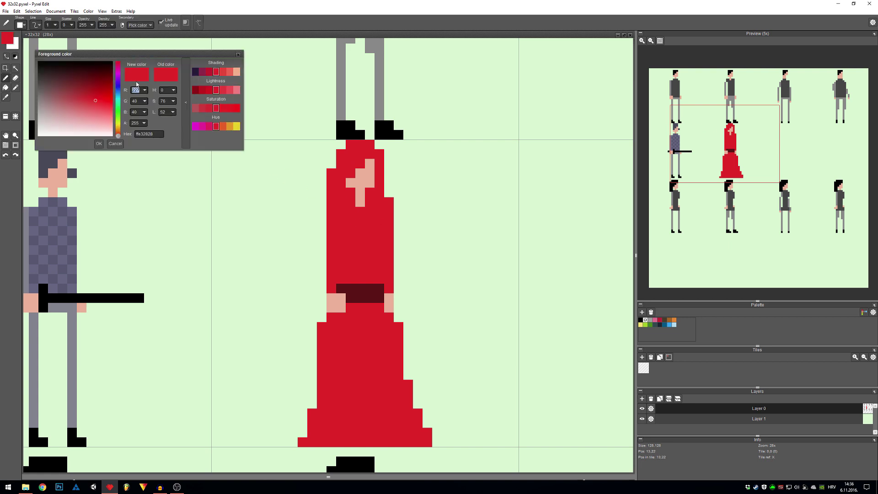
pyautogui.click(210, 89)
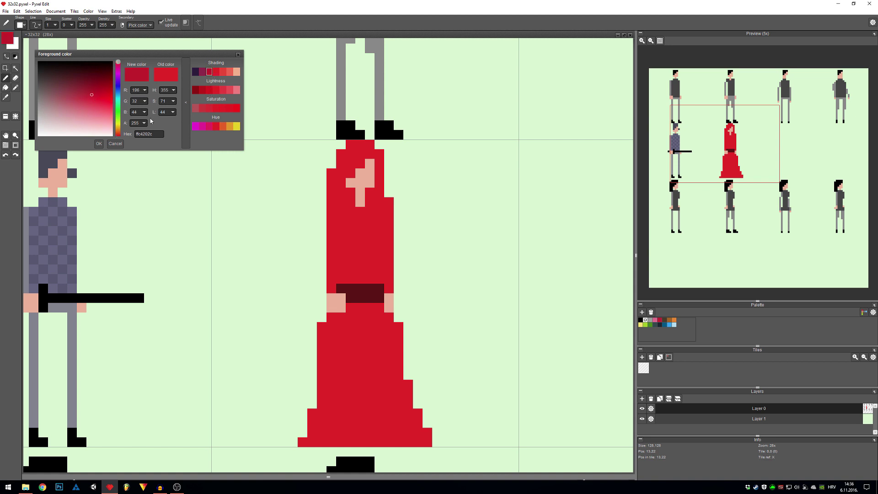
pyautogui.click(99, 143)
pyautogui.click(350, 193)
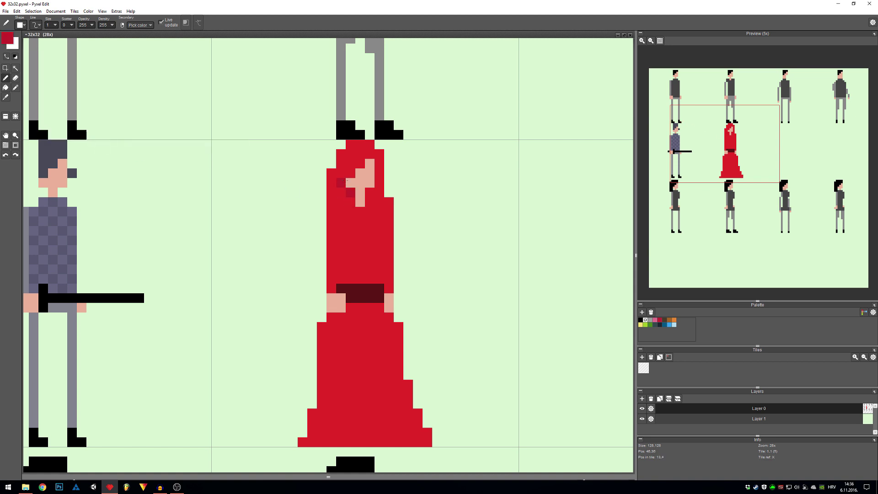
pyautogui.click(350, 173)
pyautogui.click(341, 182)
pyautogui.click(369, 192)
# Pencil a darker red fold line down the skirt from the back hand to the hem and fill the strip behind it
pyautogui.scroll(-4, 372, 193)
pyautogui.scroll(3, 374, 213)
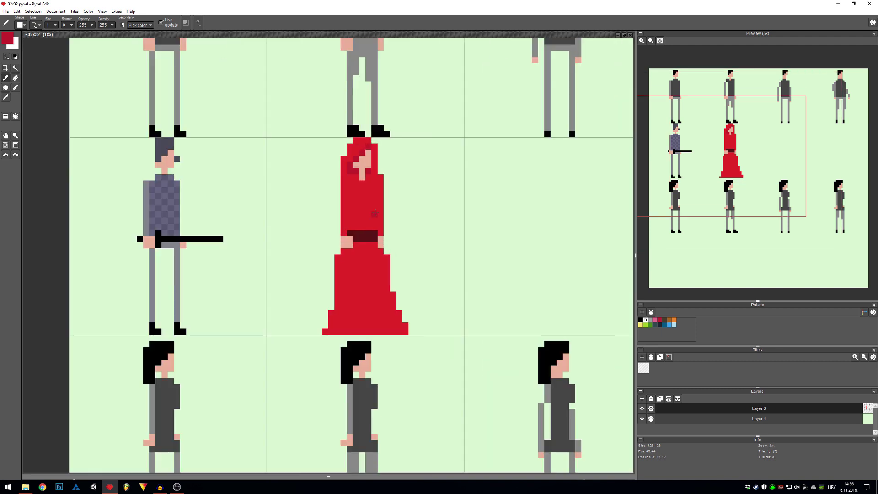
pyautogui.scroll(2, 352, 265)
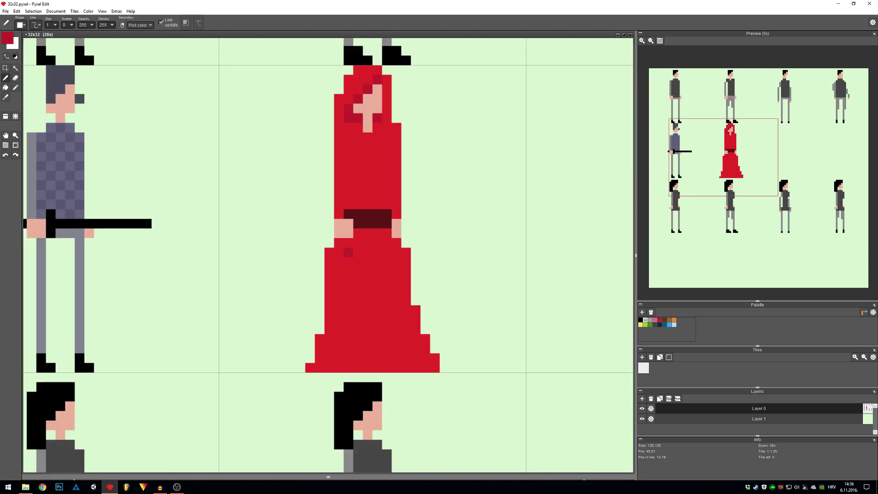
pyautogui.moveTo(349, 242)
pyautogui.mouseDown()
pyautogui.moveTo(348, 320)
pyautogui.moveTo(329, 366)
pyautogui.mouseUp()
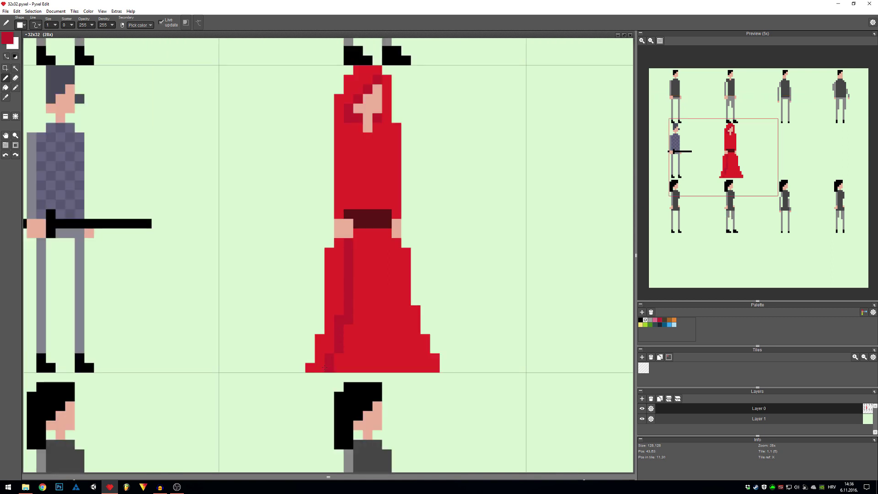
pyautogui.press('f')
pyautogui.click(328, 350)
# Pencil a darker red column beside the back arm from the hand up to the hood, and resample the gown's red
pyautogui.press('space')
pyautogui.moveTo(351, 256); pyautogui.dragTo(338, 366)
pyautogui.press('b')
pyautogui.moveTo(336, 324)
pyautogui.mouseDown()
pyautogui.moveTo(329, 255)
pyautogui.moveTo(337, 238)
pyautogui.moveTo(327, 280)
pyautogui.moveTo(326, 244)
pyautogui.mouseUp()
pyautogui.rightClick(327, 275)
# Try to select the front forearm and hand and rotate them so they point forward at chest height
pyautogui.press('space')
pyautogui.moveTo(402, 329)
pyautogui.mouseDown()
pyautogui.moveTo(401, 353)
pyautogui.moveTo(393, 337)
pyautogui.mouseUp()
pyautogui.press('s')
pyautogui.click(423, 345)
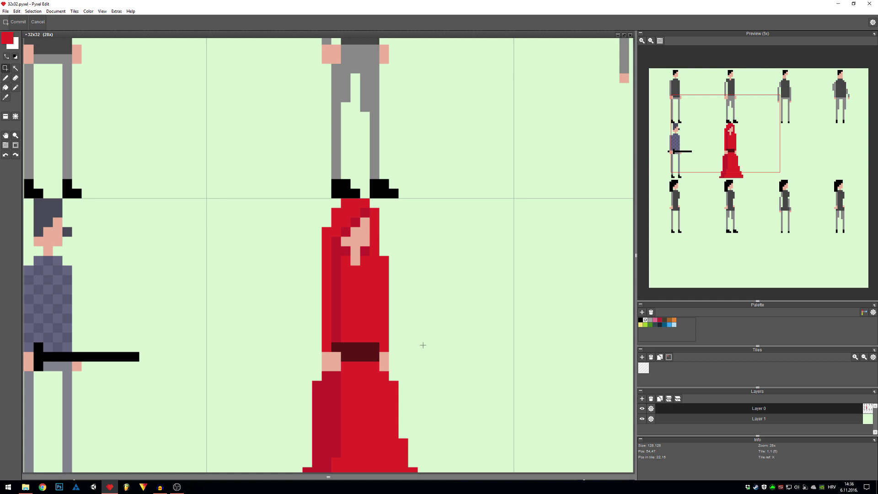
pyautogui.scroll(-4, 414, 275)
pyautogui.press('space')
pyautogui.moveTo(419, 276); pyautogui.dragTo(407, 290)
pyautogui.scroll(2, 409, 292)
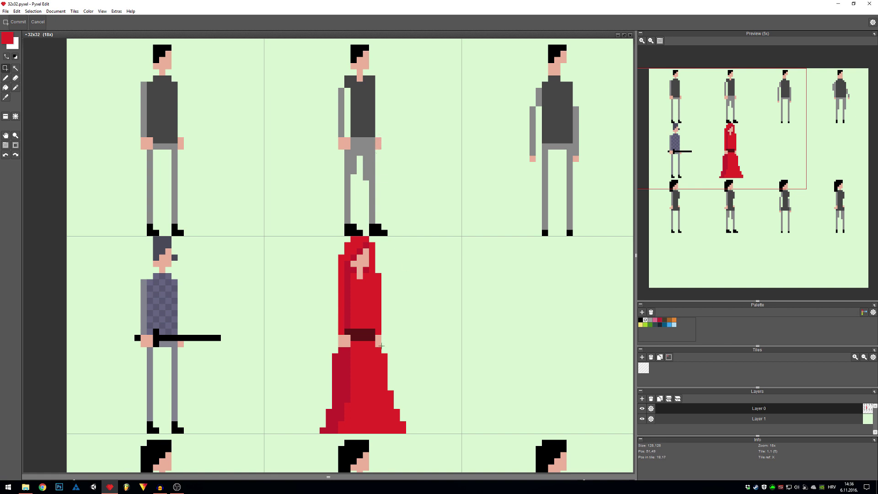
pyautogui.moveTo(382, 346); pyautogui.dragTo(378, 307)
pyautogui.moveTo(390, 348); pyautogui.dragTo(407, 313)
pyautogui.click(426, 301)
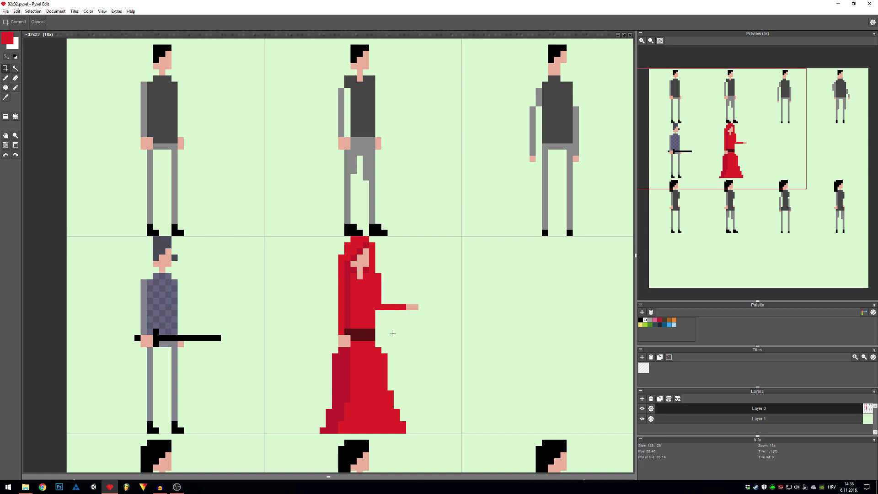
# Select the lowered front forearm with its hand and rotate it to stretch horizontally forward from the chest
pyautogui.moveTo(417, 313)
pyautogui.mouseDown()
pyautogui.moveTo(369, 307)
pyautogui.moveTo(376, 306)
pyautogui.moveTo(389, 338)
pyautogui.moveTo(399, 261)
pyautogui.moveTo(381, 137)
pyautogui.moveTo(383, 337)
pyautogui.mouseUp()
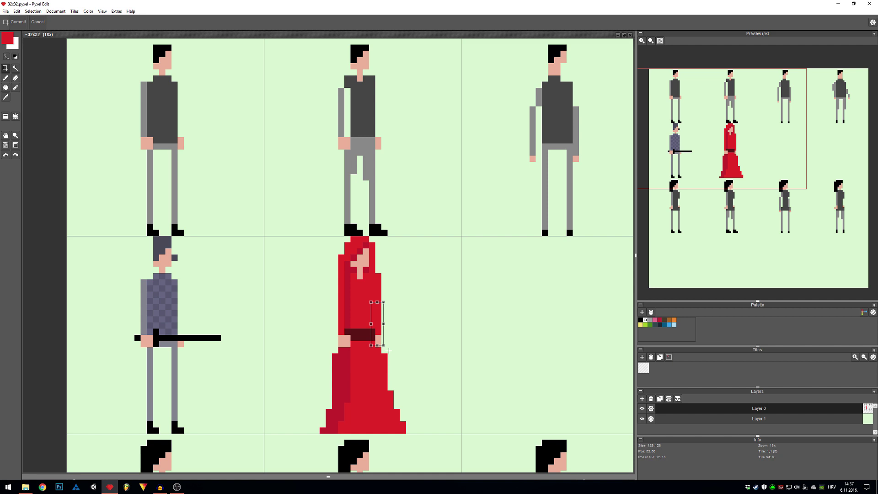
pyautogui.moveTo(386, 350); pyautogui.dragTo(406, 308)
pyautogui.click(422, 342)
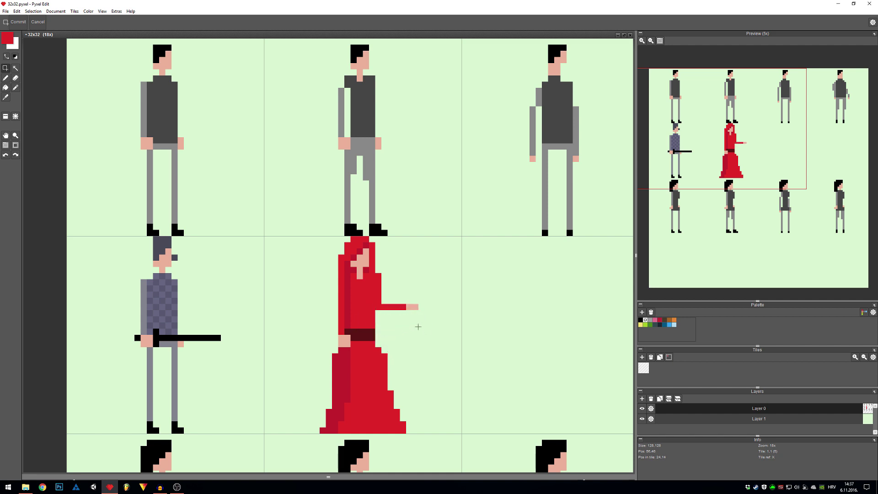
# Sample the skin tone and add one pixel above the tip of the outstretched hand as an upturned palm
pyautogui.scroll(2, 417, 324)
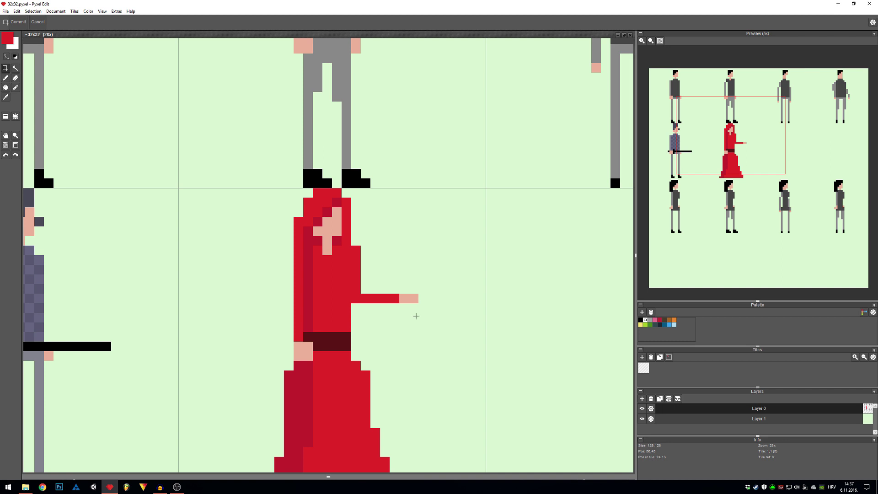
pyautogui.press('b')
pyautogui.click(385, 308)
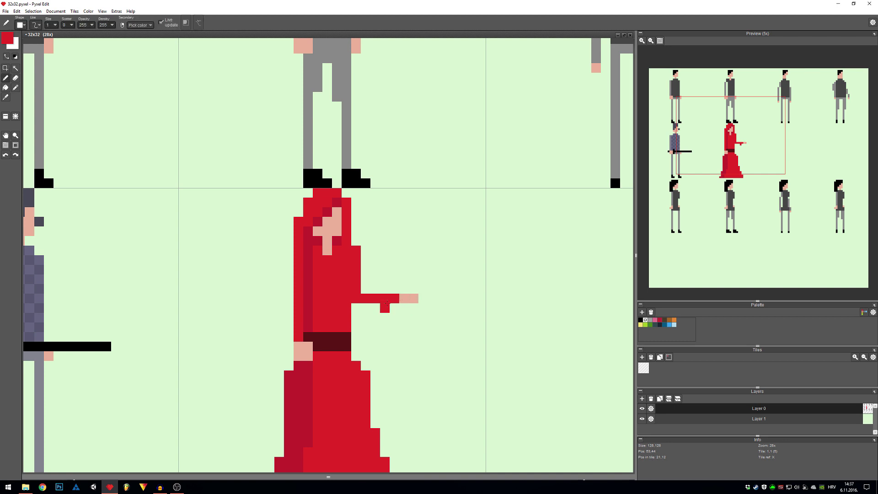
pyautogui.hotkey('ctrl', 'z')
pyautogui.keyDown('alt'); pyautogui.click(404, 298); pyautogui.keyUp('alt')
pyautogui.click(414, 289)
pyautogui.scroll(-3, 423, 313)
pyautogui.scroll(2, 424, 311)
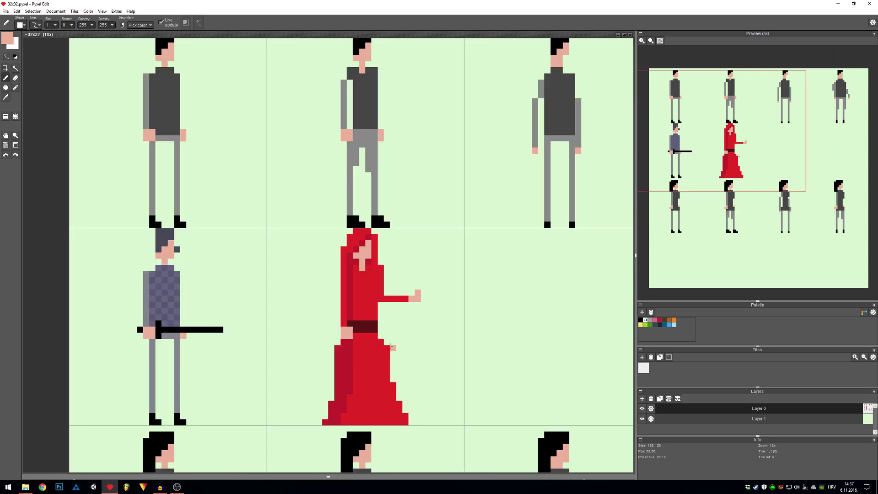
pyautogui.scroll(1, 391, 345)
pyautogui.scroll(-1, 391, 336)
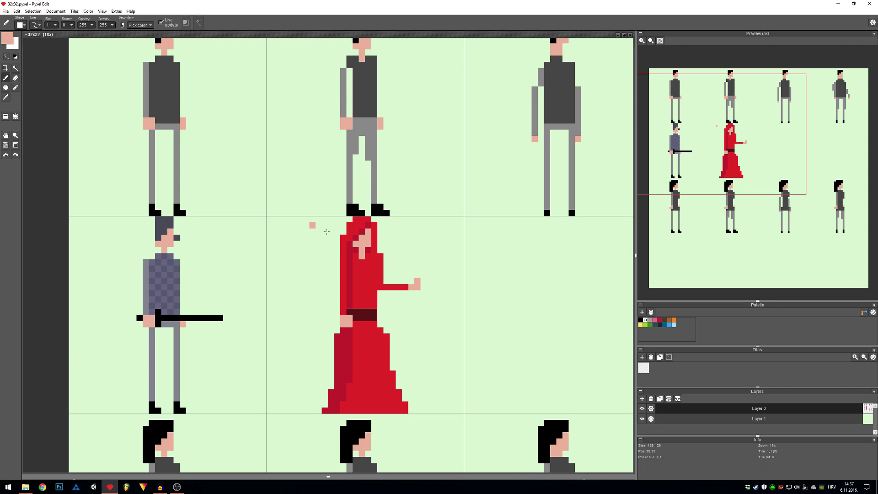
# Choose a bright orange (fe6e06) and pencil a V-shaped collar with a vertical stripe down to the belt
pyautogui.click(7, 38)
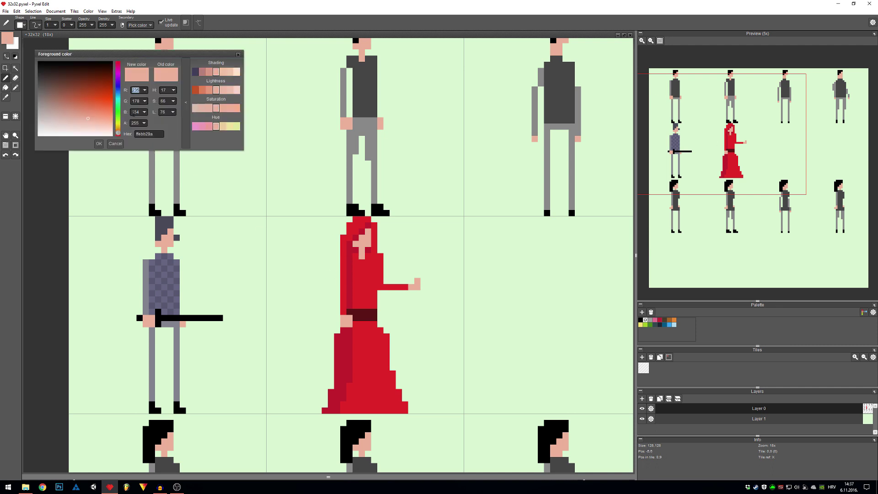
pyautogui.click(115, 144)
pyautogui.rightClick(365, 283)
pyautogui.click(8, 38)
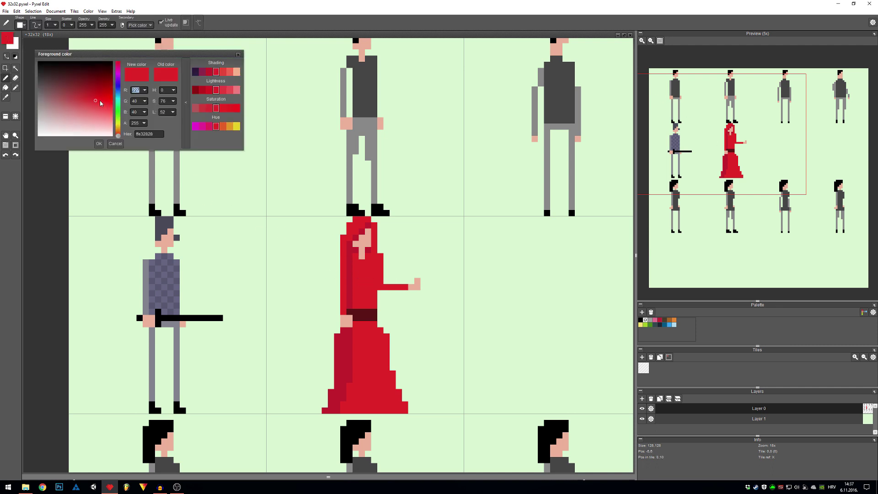
pyautogui.moveTo(100, 104)
pyautogui.mouseDown()
pyautogui.moveTo(117, 102)
pyautogui.moveTo(118, 131)
pyautogui.mouseUp()
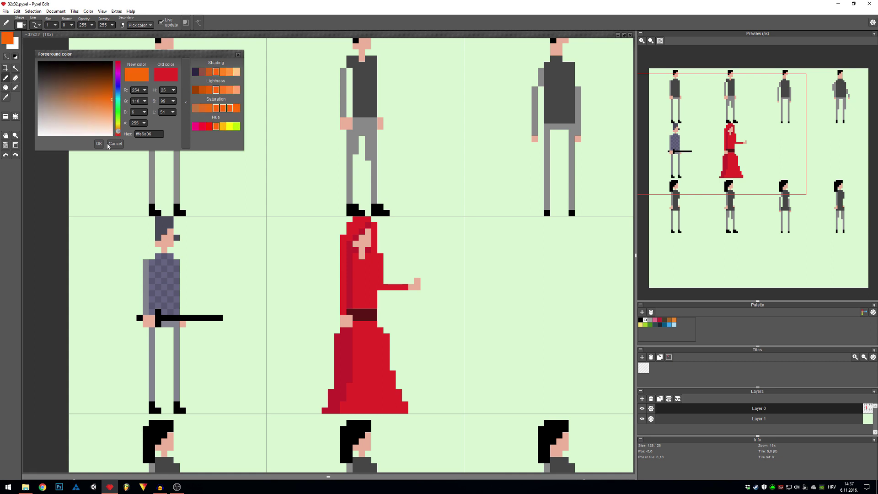
pyautogui.click(99, 143)
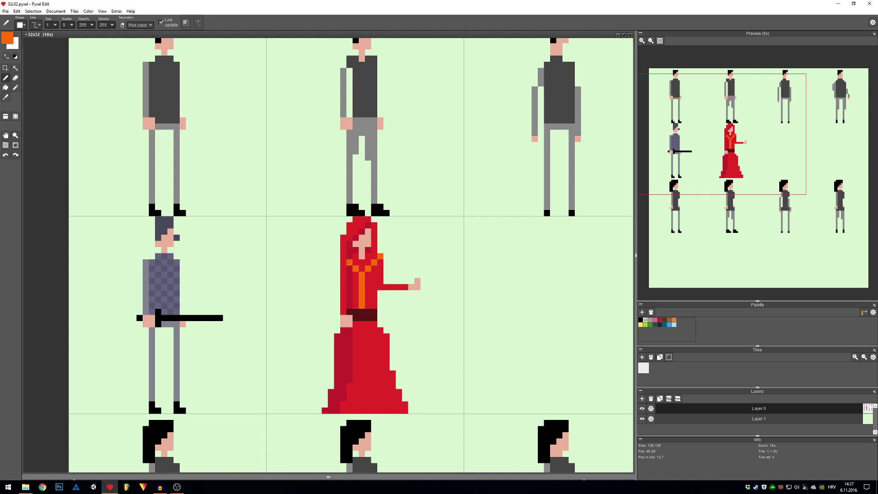
# Choose a slightly darker orange (e96301) and recolor the collar's rear pixel where it crosses the shaded column
pyautogui.click(8, 38)
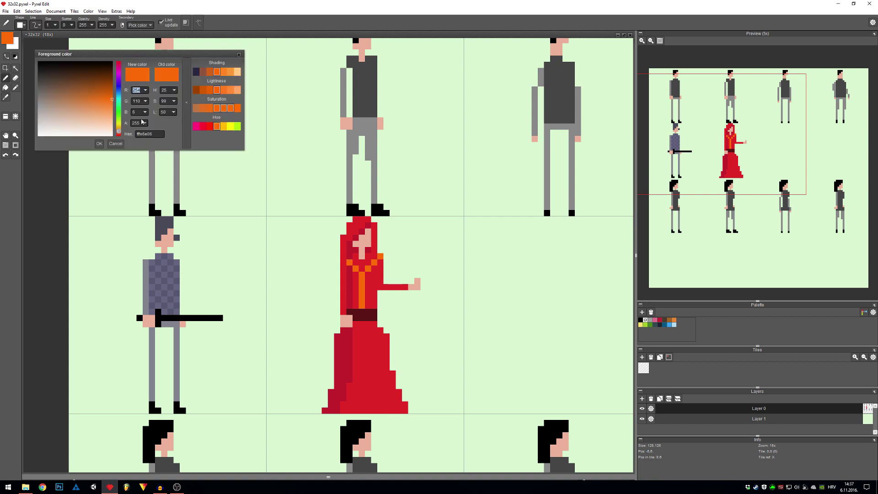
pyautogui.click(210, 89)
pyautogui.click(99, 144)
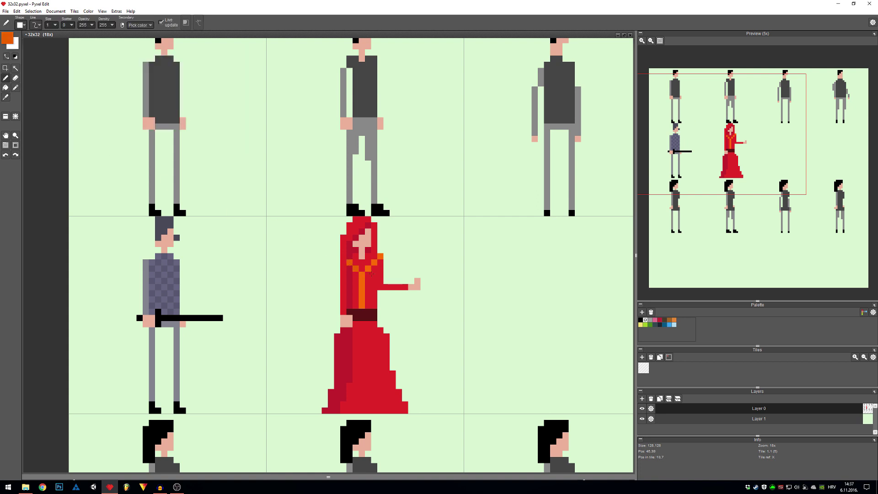
pyautogui.click(416, 281)
# Choose a yellow (f5c31a) and pencil single pixels above and on both sides of the raised fingertip as a flame core
pyautogui.click(11, 41)
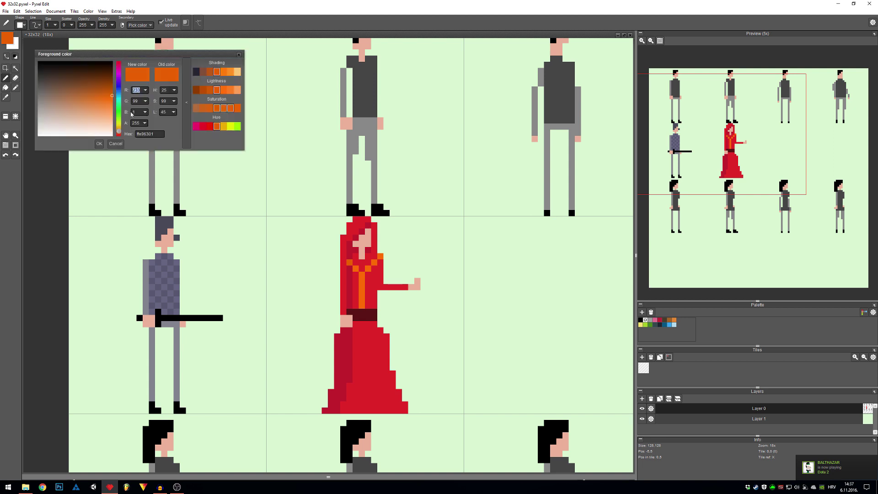
pyautogui.click(120, 129)
pyautogui.click(112, 105)
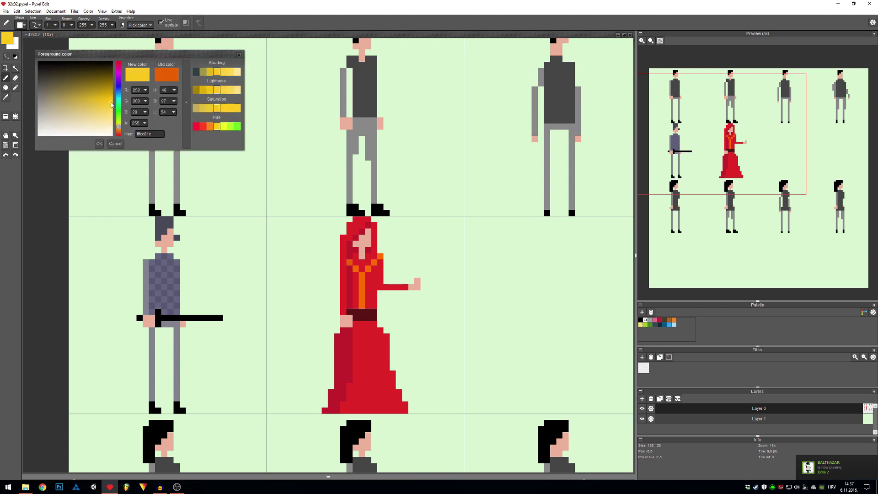
pyautogui.moveTo(112, 104); pyautogui.dragTo(107, 101)
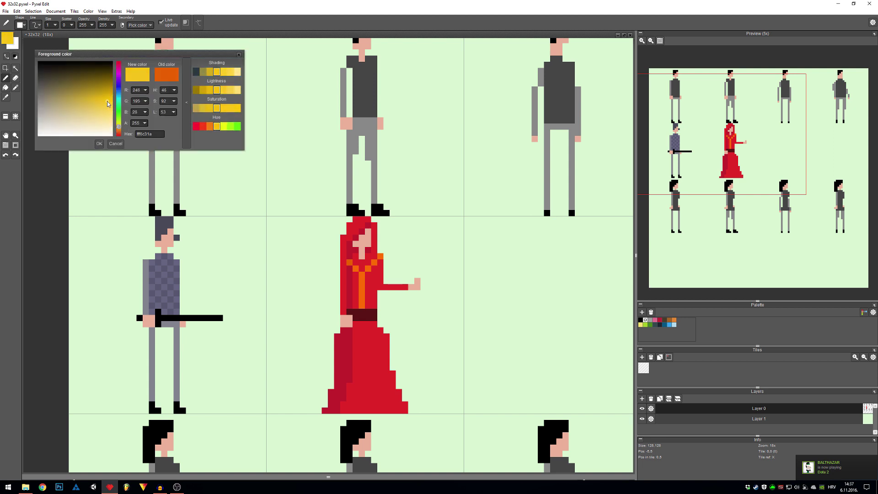
pyautogui.click(100, 143)
pyautogui.click(417, 274)
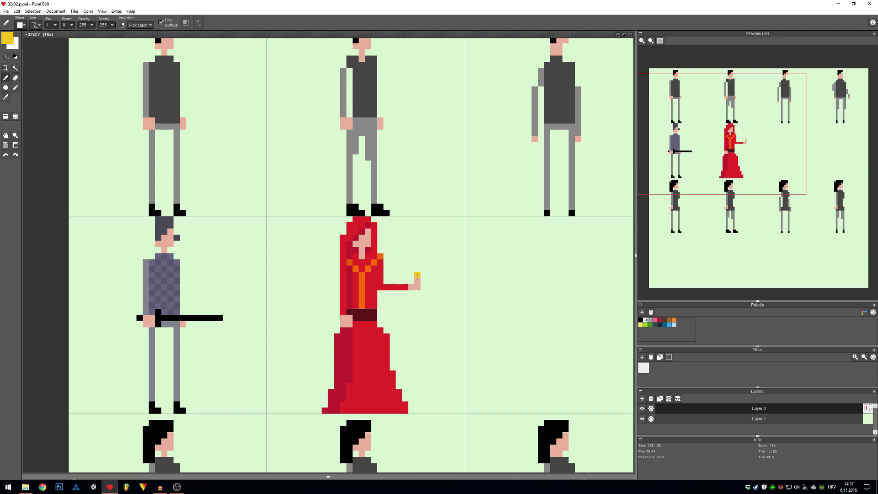
pyautogui.scroll(3, 417, 274)
pyautogui.click(404, 260)
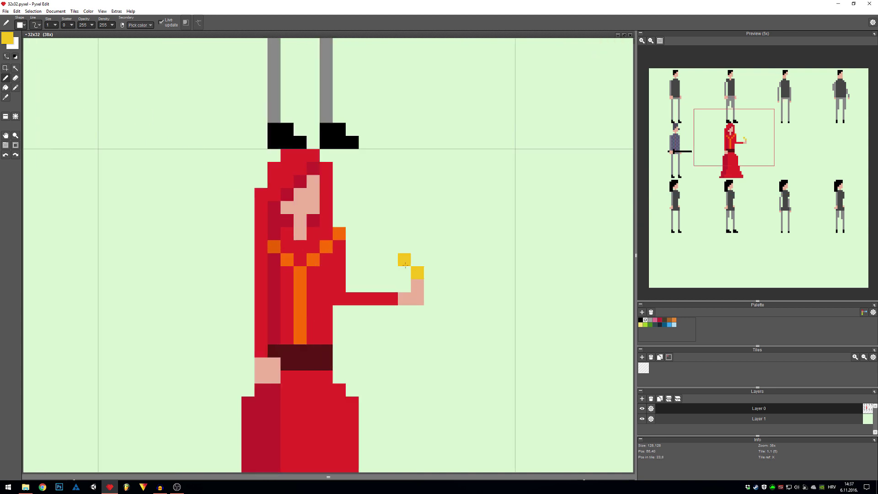
pyautogui.hotkey('ctrl', 'z')
pyautogui.click(408, 282)
pyautogui.click(430, 286)
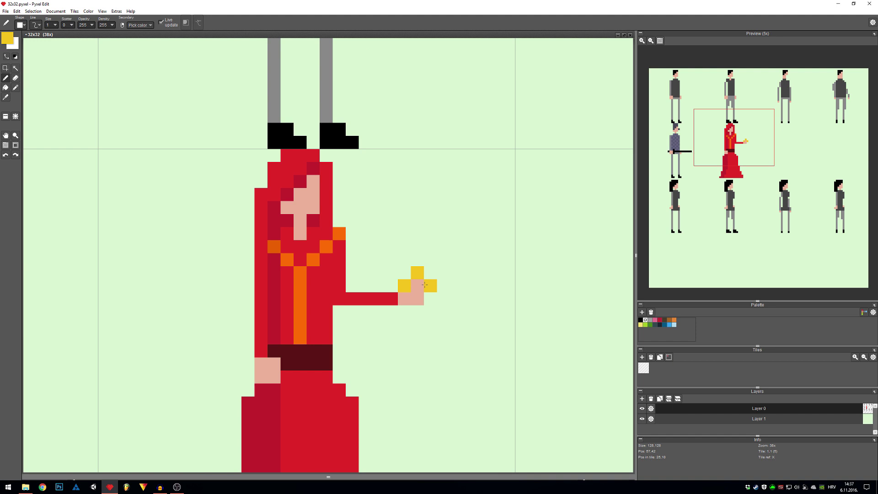
# Shift the flame color to orange (f5821b) and pencil a ring of pixels around the yellow flame core
pyautogui.click(7, 38)
pyautogui.click(210, 127)
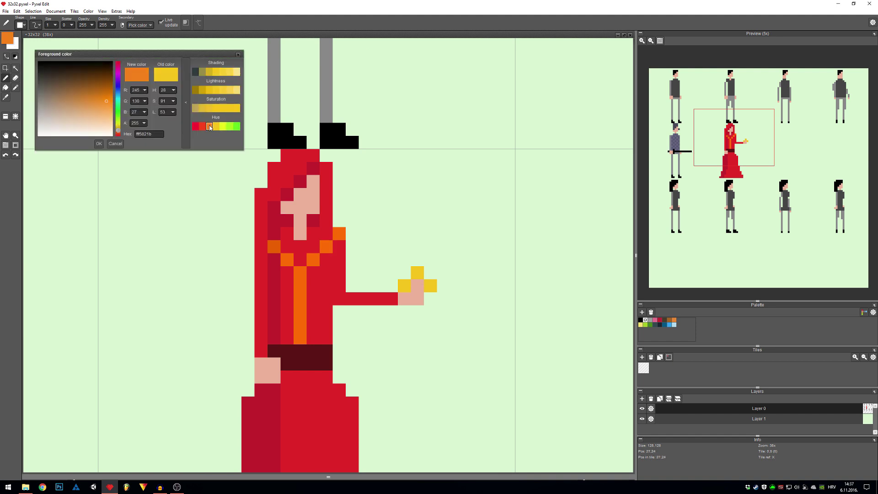
pyautogui.click(100, 144)
pyautogui.click(391, 286)
pyautogui.click(404, 273)
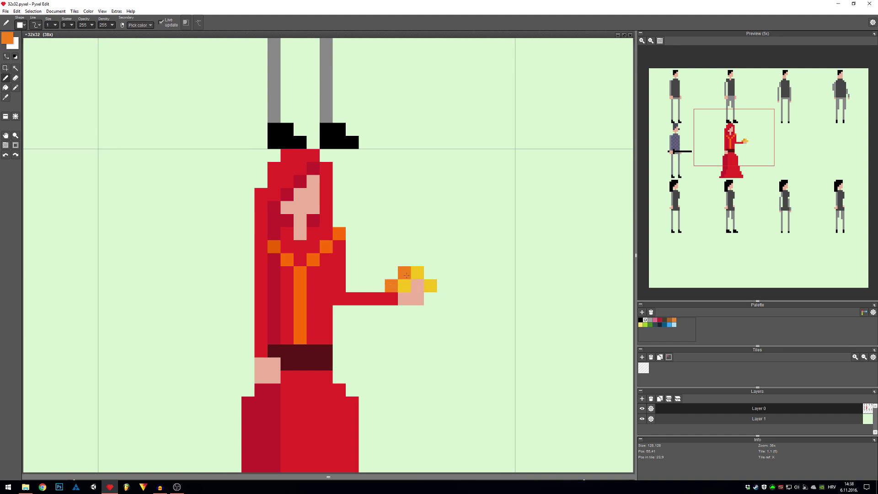
pyautogui.click(417, 260)
pyautogui.click(431, 272)
pyautogui.click(443, 286)
pyautogui.click(430, 299)
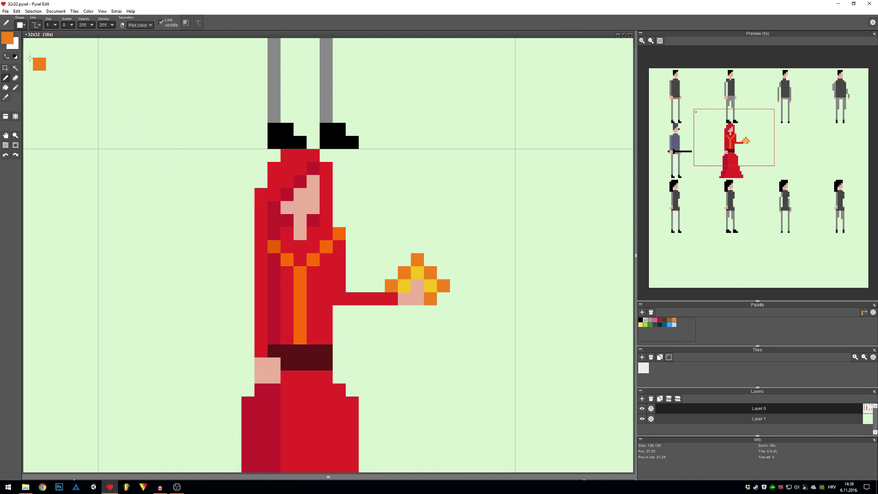
# Shift the flame color to red-orange and pencil the flame's outer edge, replacing the outermost orange pixel on the front side
pyautogui.click(7, 39)
pyautogui.click(210, 127)
pyautogui.click(98, 143)
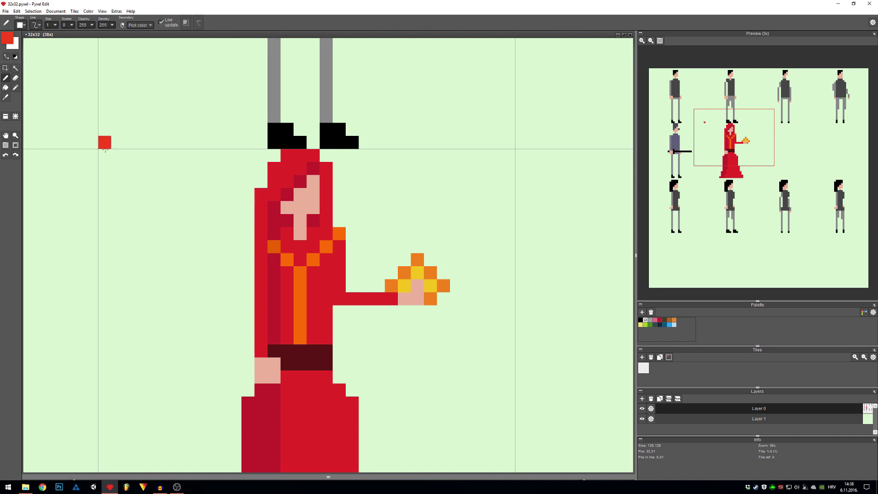
pyautogui.click(378, 286)
pyautogui.click(404, 259)
pyautogui.click(416, 247)
pyautogui.click(430, 260)
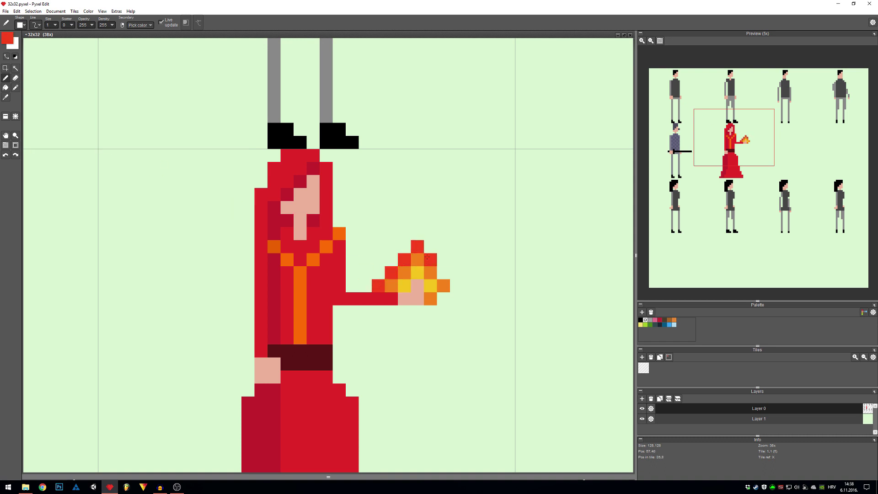
pyautogui.click(443, 273)
pyautogui.click(442, 298)
pyautogui.click(443, 286)
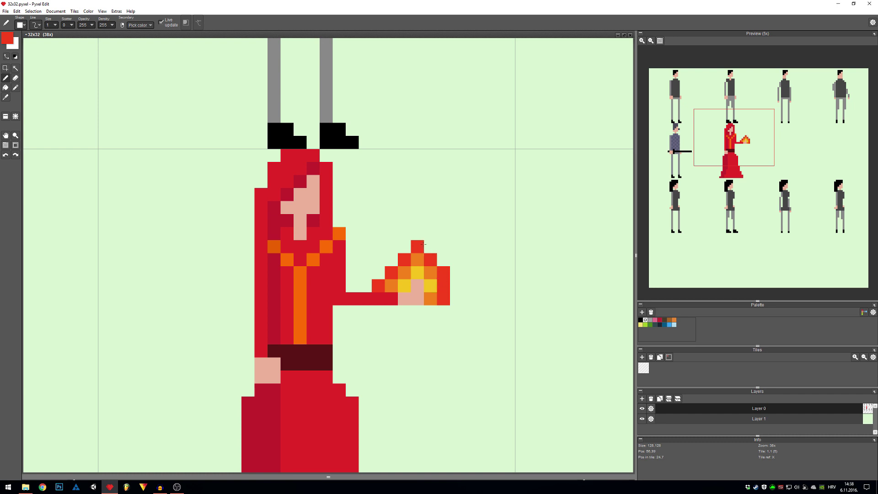
# Add red-orange pixels on both sides of the flame's tip and pencil an outer crimson (f51b33) edge around the flame's upper part
pyautogui.click(430, 246)
pyautogui.click(404, 247)
pyautogui.click(8, 39)
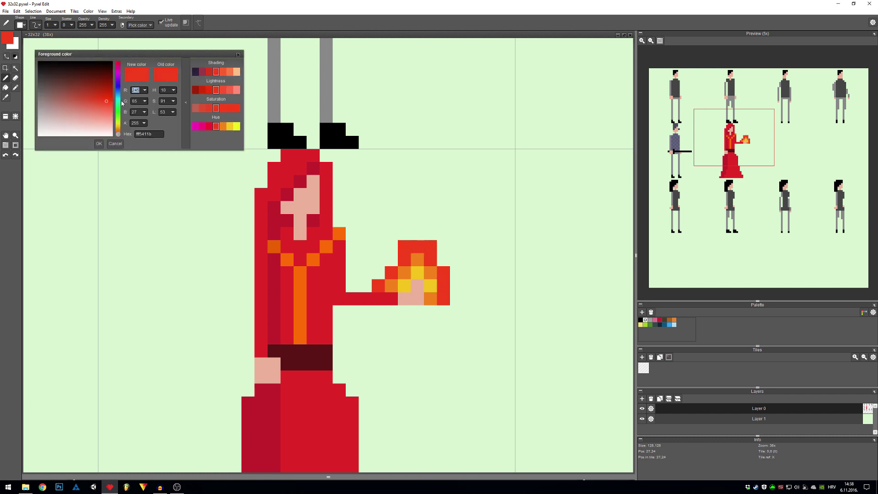
pyautogui.click(209, 126)
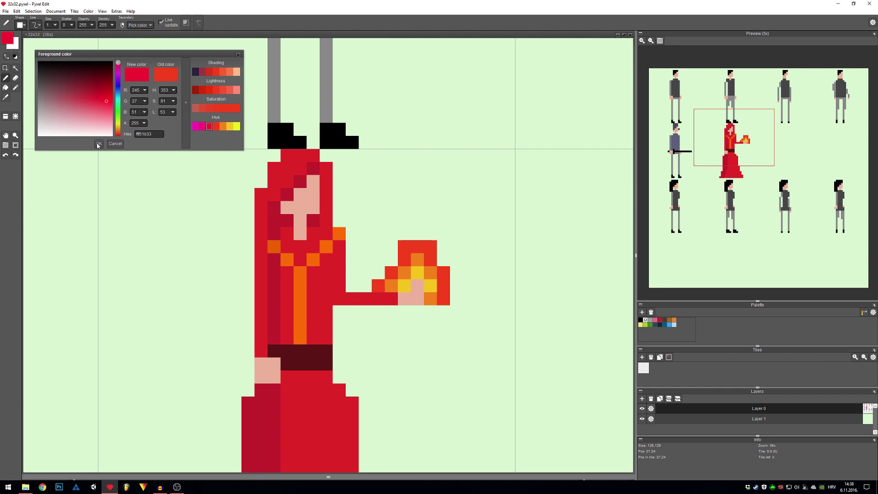
pyautogui.click(98, 144)
pyautogui.click(391, 260)
pyautogui.click(391, 247)
pyautogui.click(405, 233)
pyautogui.click(417, 220)
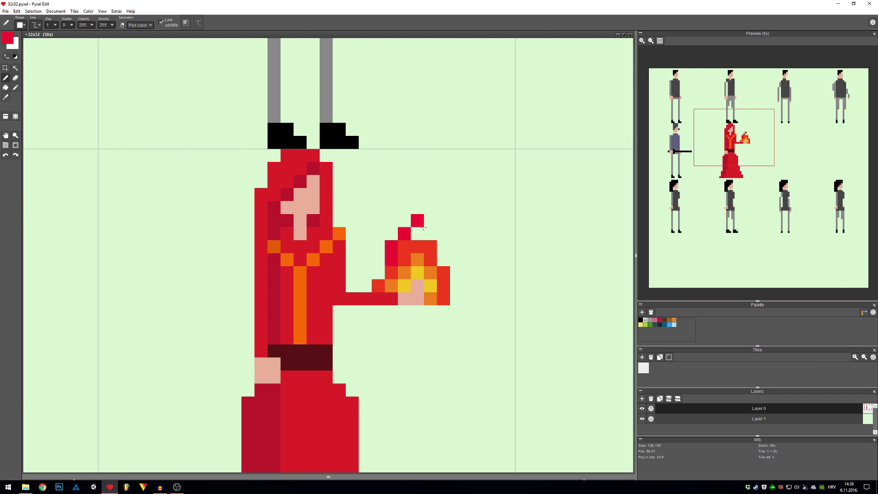
pyautogui.moveTo(420, 231); pyautogui.dragTo(443, 259)
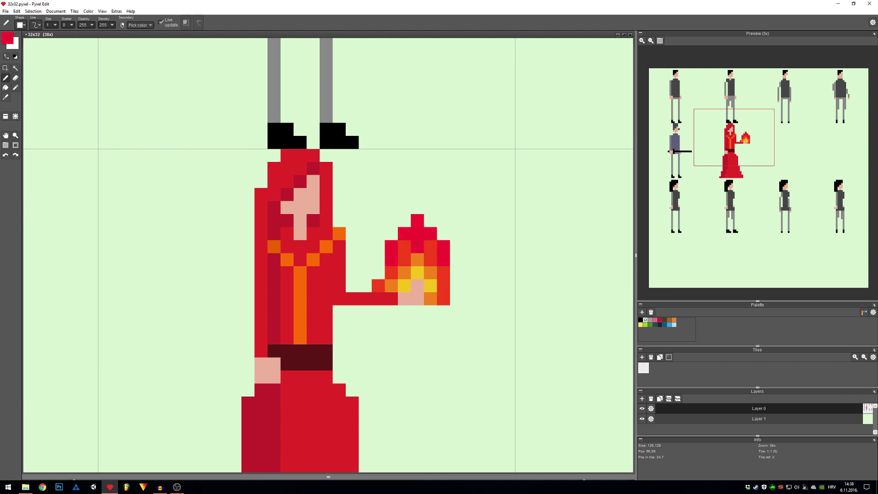
# Recolor the flame's lower rear orange pixel red-orange and erase the stray pixel jutting out behind it over the forearm
pyautogui.click(404, 285)
pyautogui.press('e')
pyautogui.rightClick(391, 275)
pyautogui.click(392, 285)
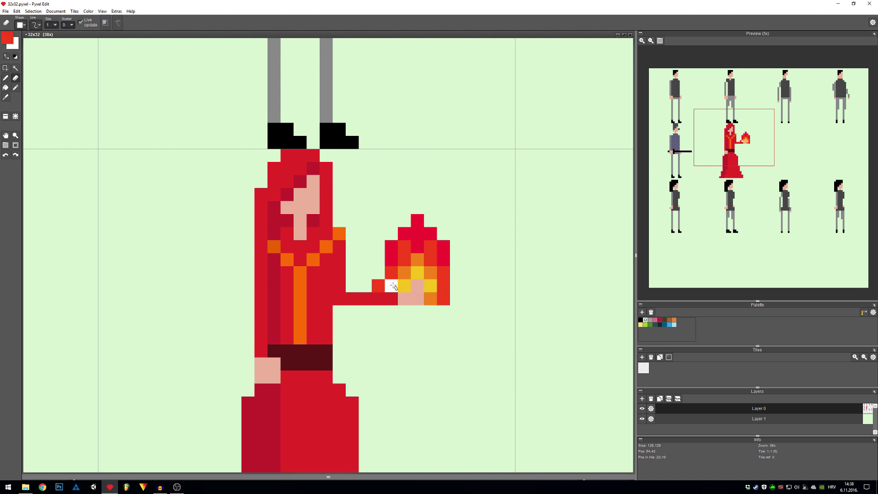
pyautogui.press('b')
pyautogui.keyDown('alt'); pyautogui.click(376, 270); pyautogui.keyUp('alt')
pyautogui.press('e')
pyautogui.click(378, 285)
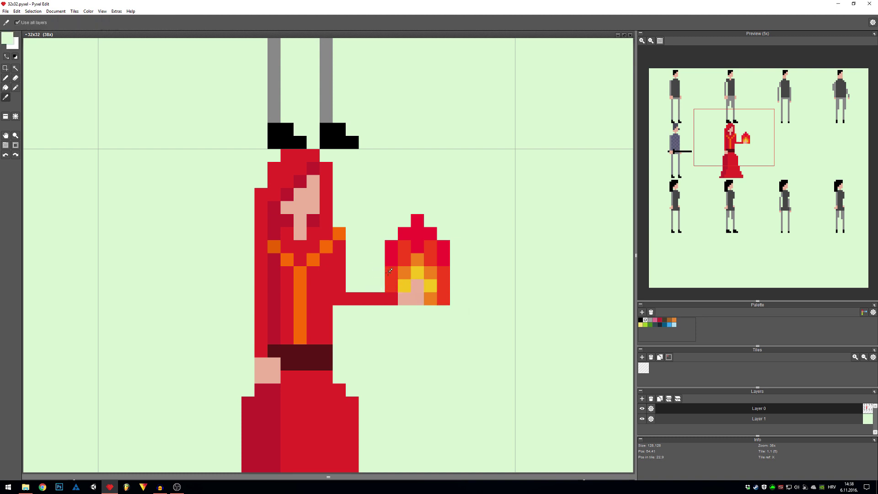
# Sample the flame's yellow and pencil a highlight along the front edge of the mage's torso and hood, with accent pixels above the face
pyautogui.scroll(-4, 390, 271)
pyautogui.scroll(3, 394, 269)
pyautogui.click(394, 267)
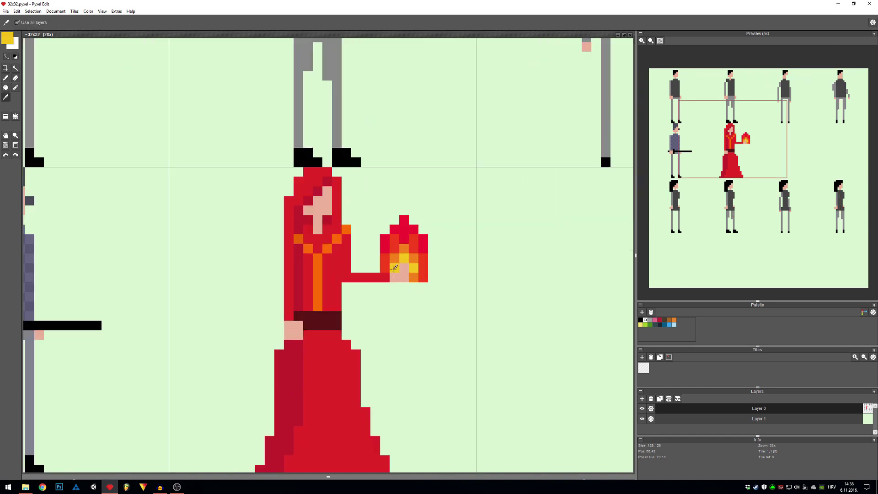
pyautogui.press('space')
pyautogui.moveTo(386, 270); pyautogui.dragTo(408, 270)
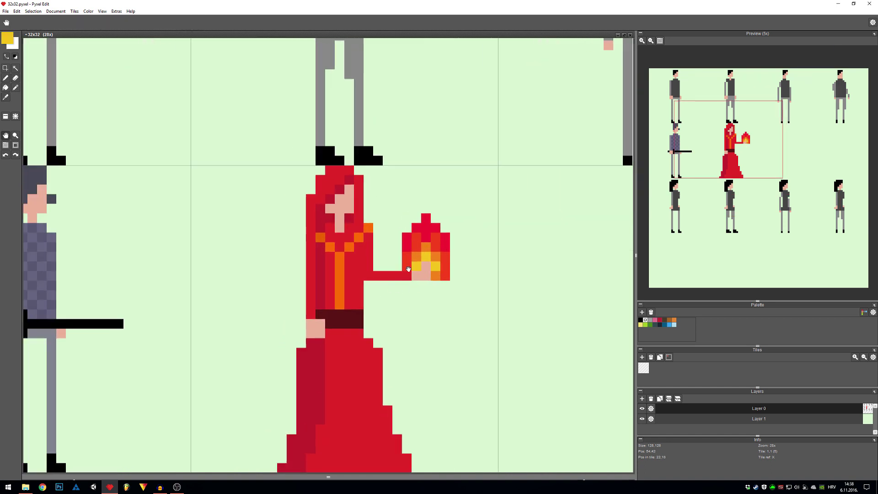
pyautogui.click(368, 274)
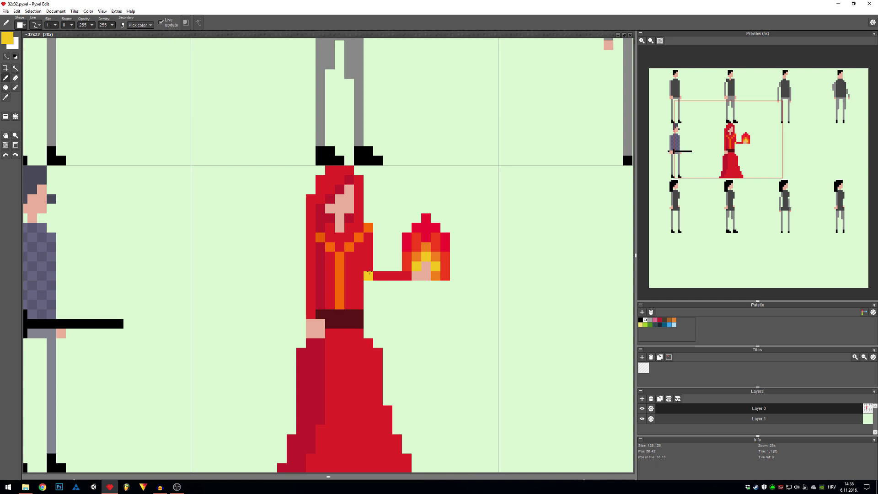
pyautogui.moveTo(370, 267)
pyautogui.mouseDown()
pyautogui.moveTo(359, 183)
pyautogui.moveTo(348, 170)
pyautogui.moveTo(340, 176)
pyautogui.mouseUp()
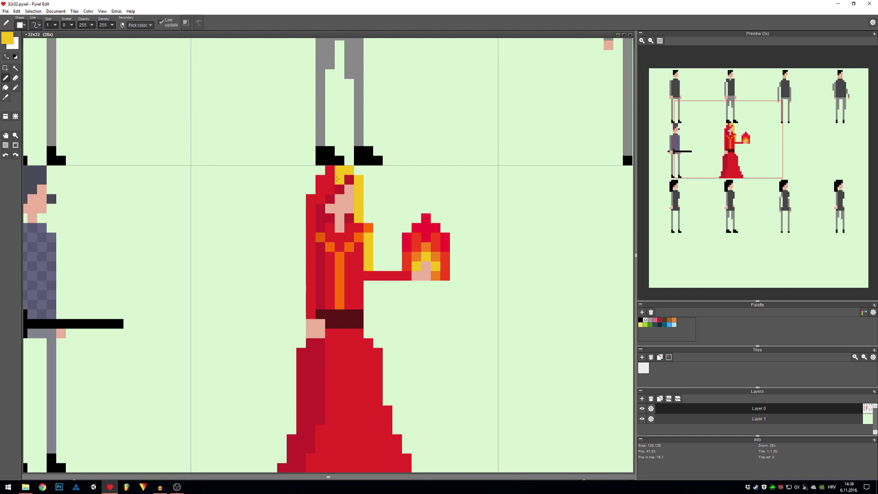
pyautogui.click(330, 188)
pyautogui.rightClick(332, 178)
pyautogui.click(339, 171)
pyautogui.rightClick(337, 179)
# Continue the yellow highlight below the mage's raised arm and down the front edge of the skirt
pyautogui.moveTo(358, 286); pyautogui.dragTo(359, 305)
pyautogui.moveTo(387, 389); pyautogui.dragTo(370, 313)
pyautogui.moveTo(342, 257)
pyautogui.mouseDown()
pyautogui.moveTo(360, 276)
pyautogui.moveTo(370, 347)
pyautogui.mouseUp()
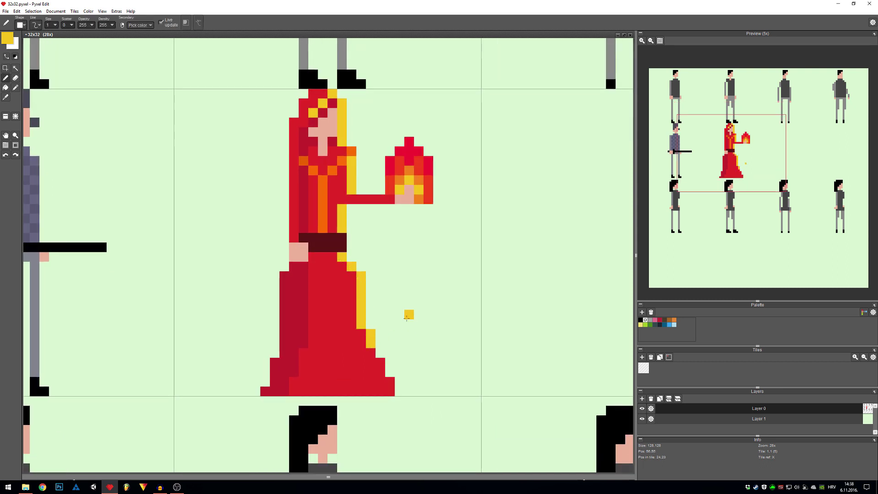
# Examine the highlighted mage up close, in an enlarged preview and beside the other characters
pyautogui.moveTo(407, 314); pyautogui.dragTo(420, 343)
pyautogui.scroll(1, 738, 152)
pyautogui.scroll(3, 737, 152)
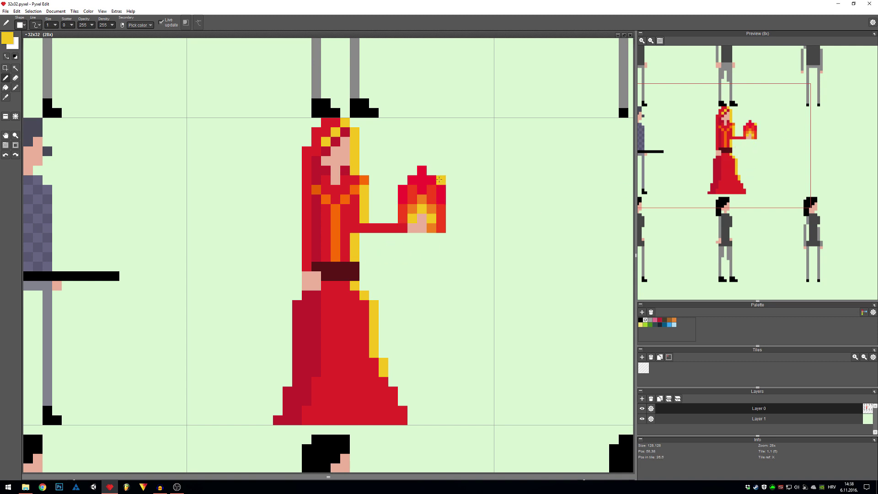
pyautogui.click(451, 218)
pyautogui.click(364, 180)
pyautogui.scroll(-4, 371, 187)
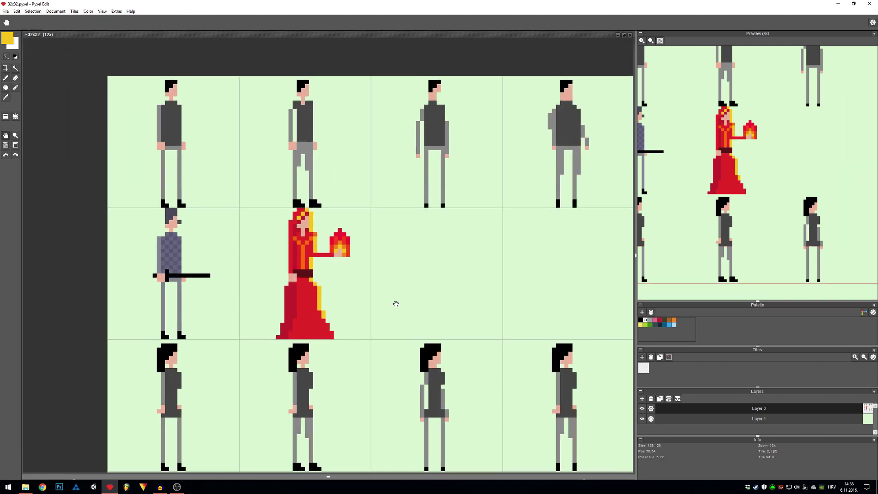
pyautogui.scroll(4, 285, 311)
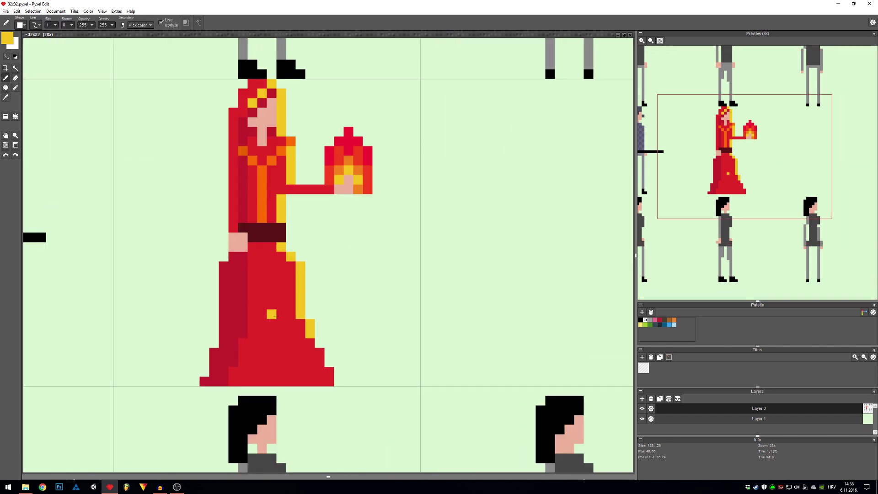
pyautogui.scroll(-4, 365, 280)
# Copy the third template of the top row into the empty cell beside the mage
pyautogui.moveTo(415, 280); pyautogui.dragTo(321, 286)
pyautogui.press('a')
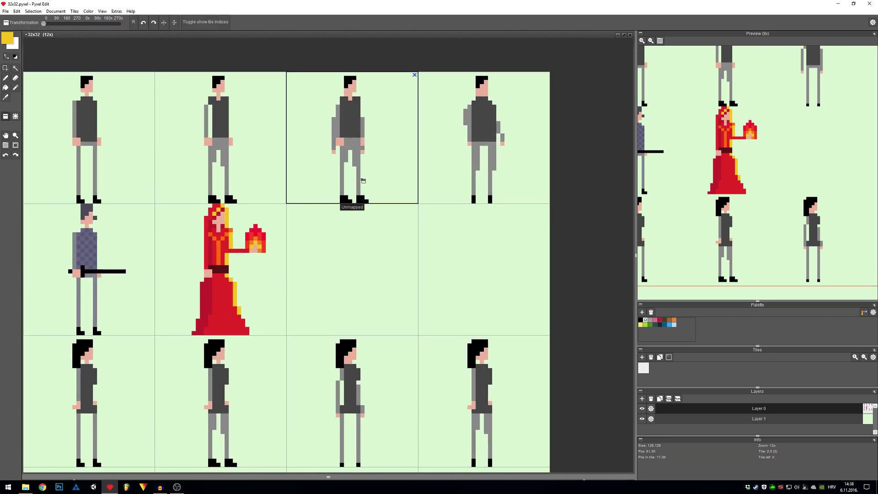
pyautogui.rightClick(361, 180)
pyautogui.click(357, 249)
pyautogui.scroll(2, 366, 279)
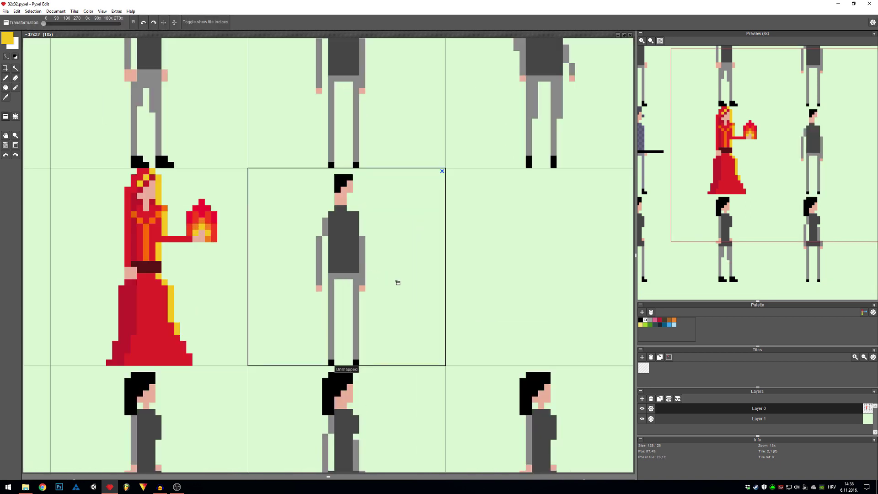
# Choose a bright blue (2d5ddd) and fill the copied figure's trousers with it
pyautogui.press('b')
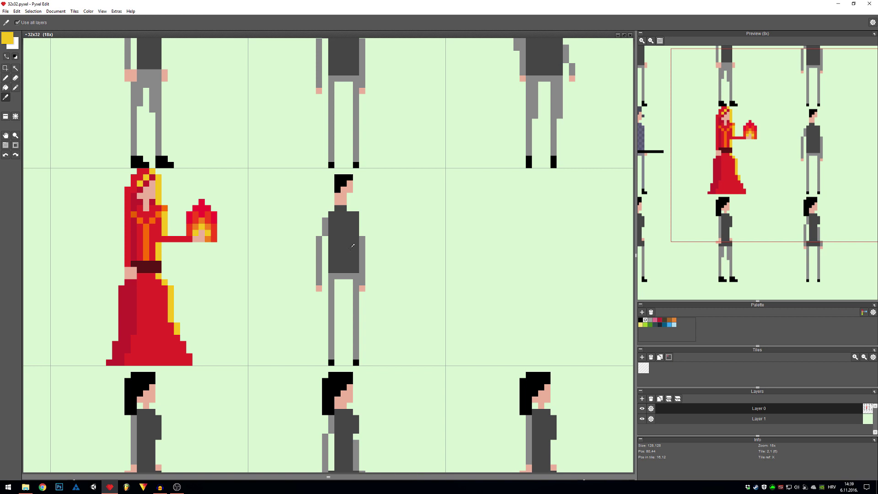
pyautogui.keyDown('alt'); pyautogui.click(354, 249); pyautogui.keyUp('alt')
pyautogui.click(5, 41)
pyautogui.click(120, 93)
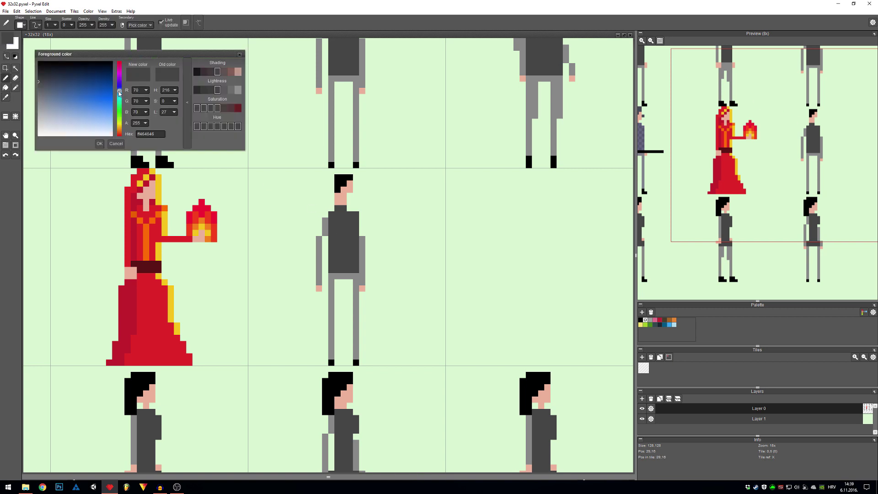
pyautogui.click(85, 98)
pyautogui.click(120, 92)
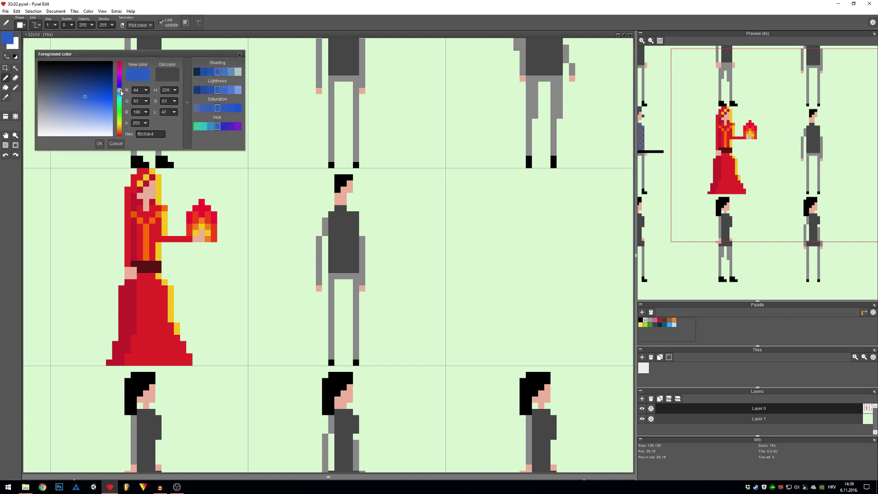
pyautogui.moveTo(91, 95); pyautogui.dragTo(93, 103)
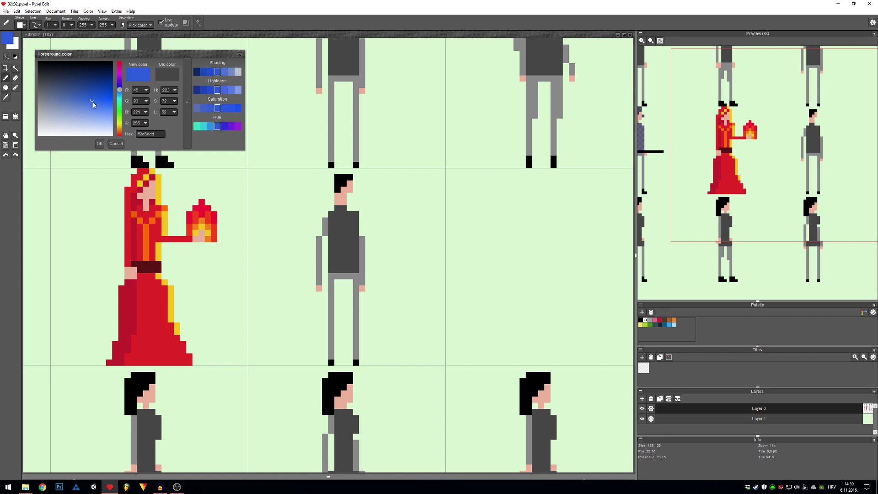
pyautogui.click(99, 144)
pyautogui.scroll(1, 358, 290)
pyautogui.press('g')
pyautogui.click(358, 290)
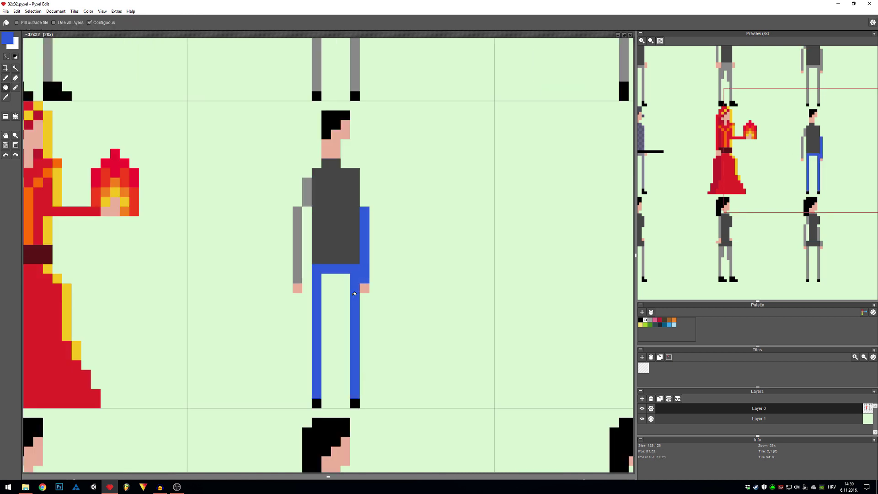
# Choose a golden yellow (eeb843) and fill the copied figure's shirt with it
pyautogui.scroll(-2, 338, 299)
pyautogui.press('space')
pyautogui.moveTo(269, 288); pyautogui.dragTo(347, 292)
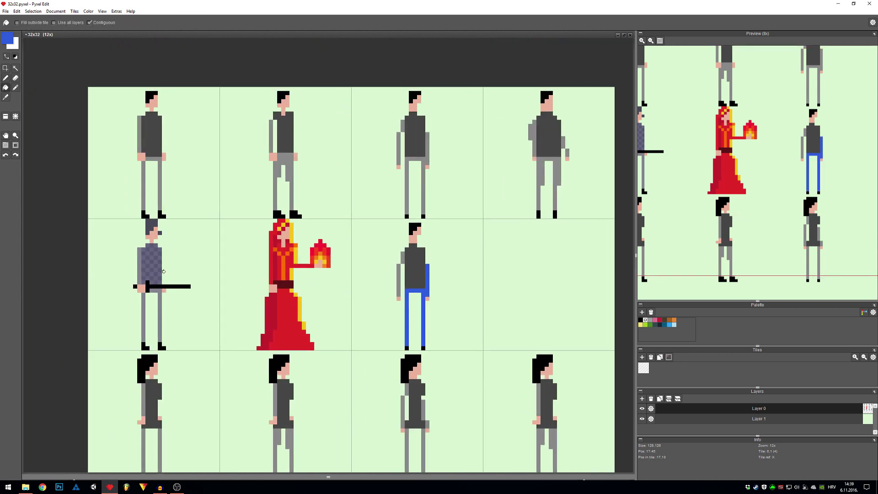
pyautogui.scroll(4, 381, 304)
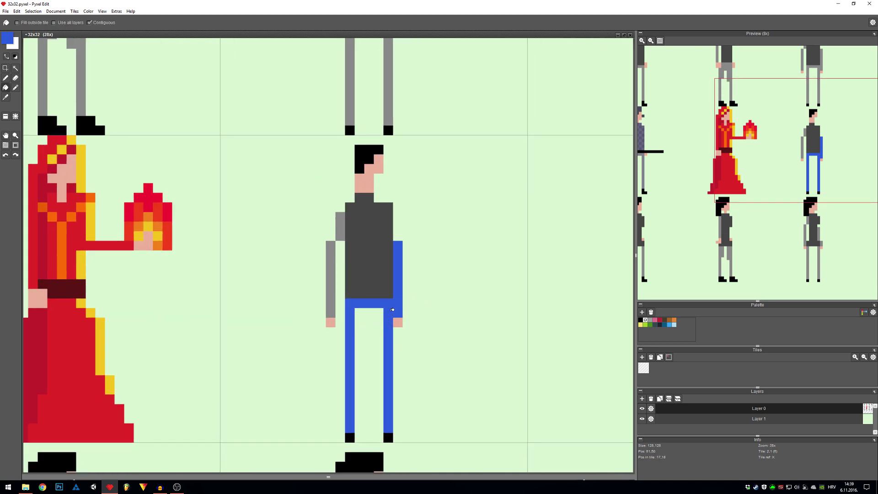
pyautogui.press('space')
pyautogui.moveTo(376, 284)
pyautogui.mouseDown()
pyautogui.moveTo(374, 275)
pyautogui.moveTo(374, 283)
pyautogui.mouseUp()
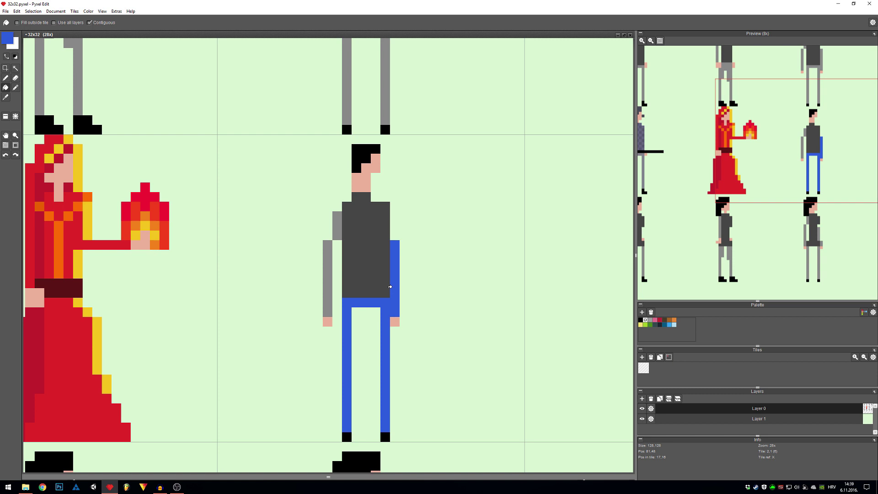
pyautogui.click(8, 38)
pyautogui.moveTo(115, 100); pyautogui.dragTo(118, 128)
pyautogui.click(82, 92)
pyautogui.moveTo(82, 93); pyautogui.dragTo(101, 109)
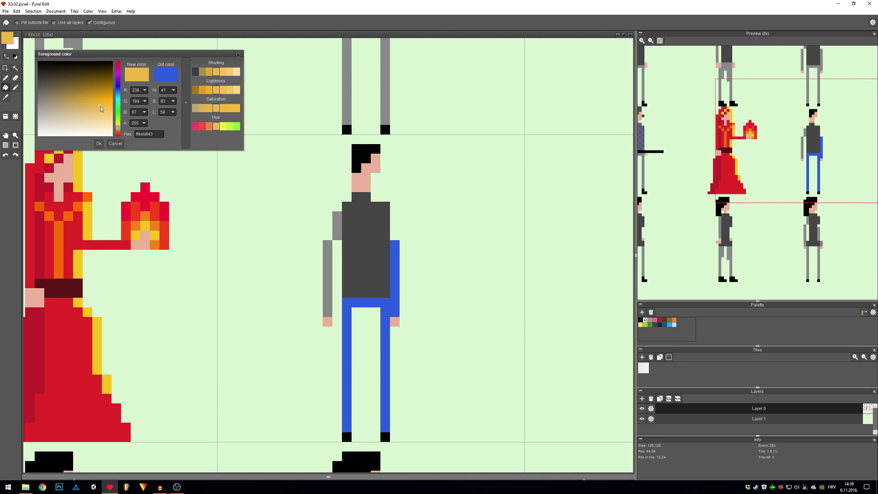
pyautogui.click(98, 143)
pyautogui.click(358, 253)
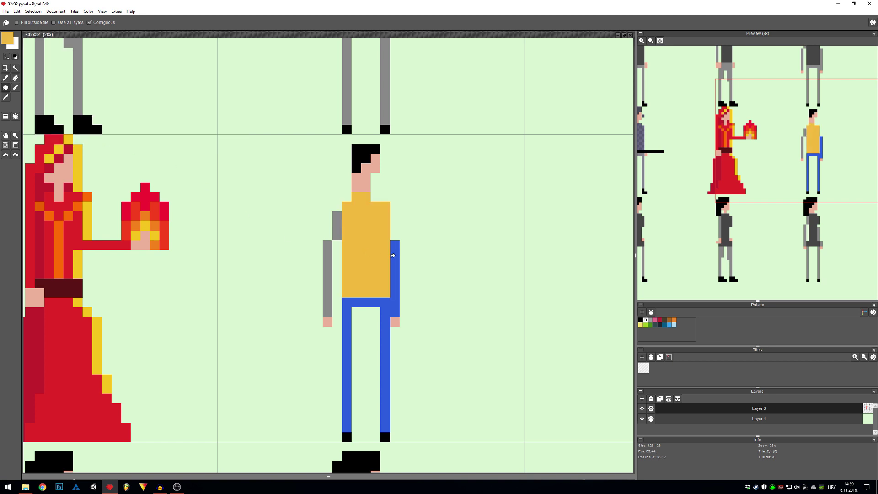
# Pencil both of the figure's sleeves in the shirt's golden yellow
pyautogui.press('b')
pyautogui.moveTo(393, 246); pyautogui.dragTo(395, 315)
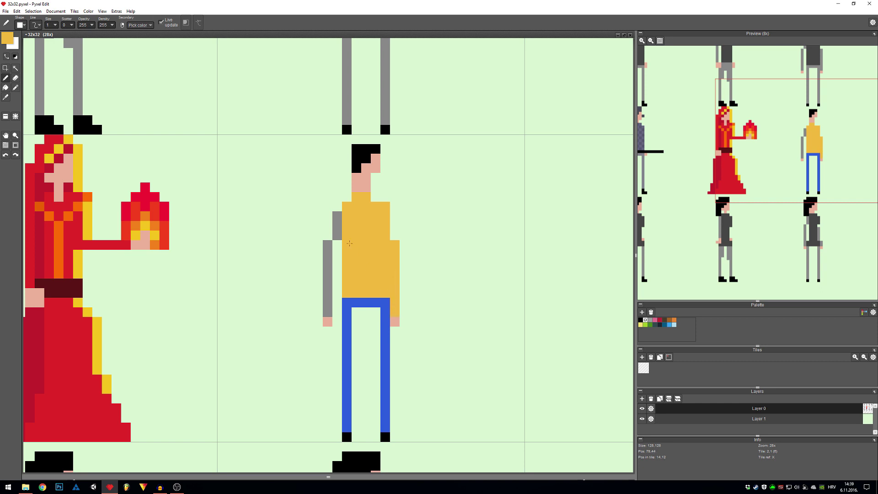
pyautogui.moveTo(338, 226)
pyautogui.mouseDown()
pyautogui.moveTo(337, 216)
pyautogui.moveTo(327, 249)
pyautogui.moveTo(329, 309)
pyautogui.mouseUp()
# Sample the hand's skin color and pencil both forearms up to the elbows so the shirt has short sleeves
pyautogui.scroll(-5, 358, 294)
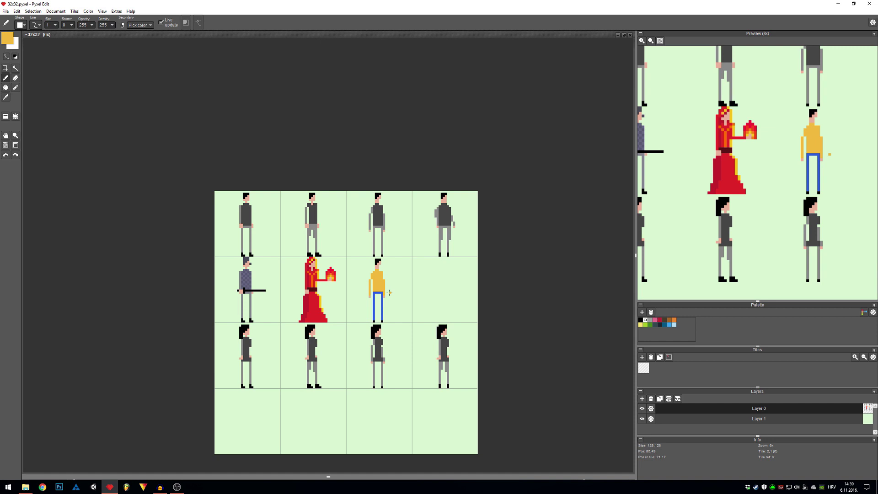
pyautogui.scroll(5, 389, 293)
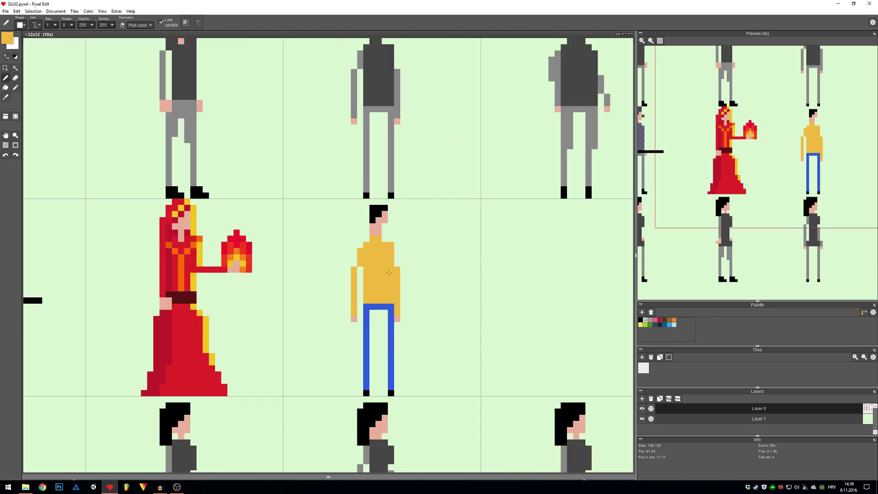
pyautogui.scroll(-5, 388, 272)
pyautogui.scroll(5, 389, 275)
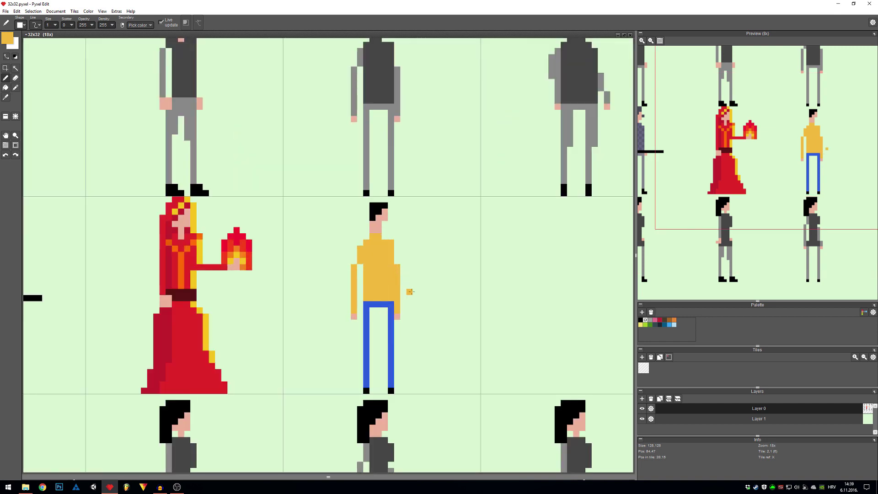
pyautogui.scroll(2, 409, 292)
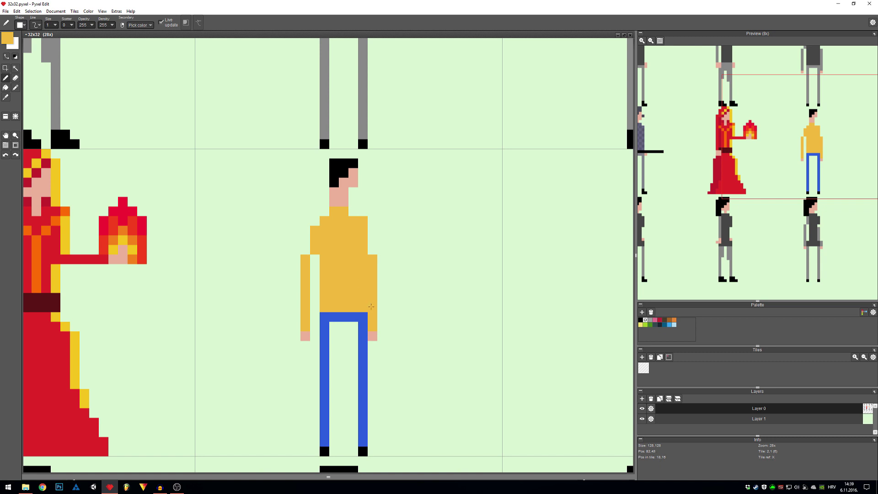
pyautogui.keyDown('alt'); pyautogui.click(373, 328); pyautogui.keyUp('alt')
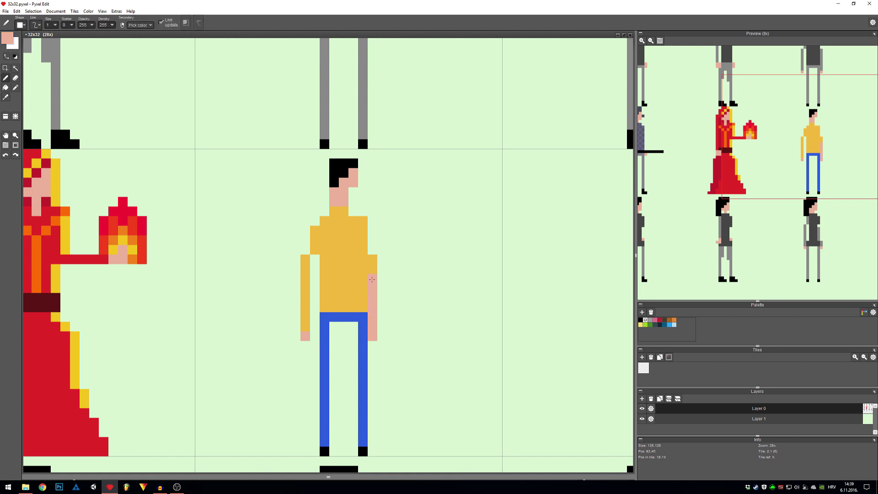
pyautogui.click(305, 328)
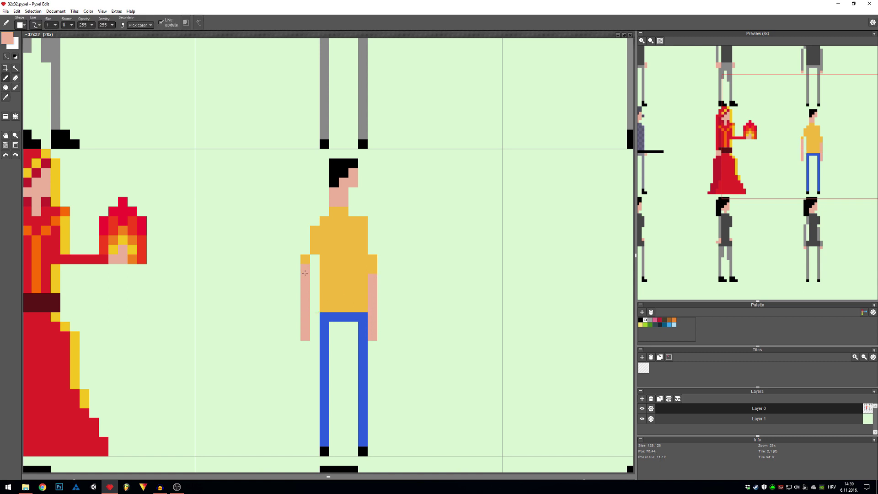
pyautogui.scroll(-4, 378, 293)
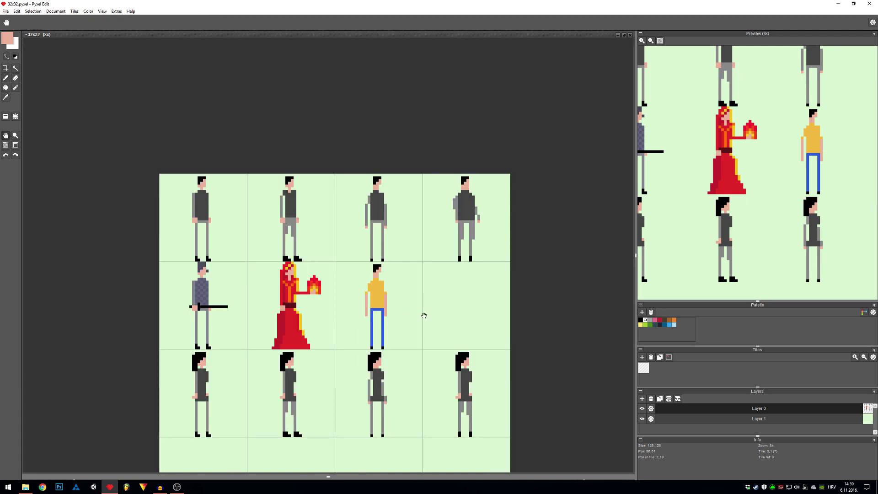
pyautogui.moveTo(424, 314)
pyautogui.mouseDown()
pyautogui.moveTo(347, 320)
pyautogui.moveTo(365, 308)
pyautogui.mouseUp()
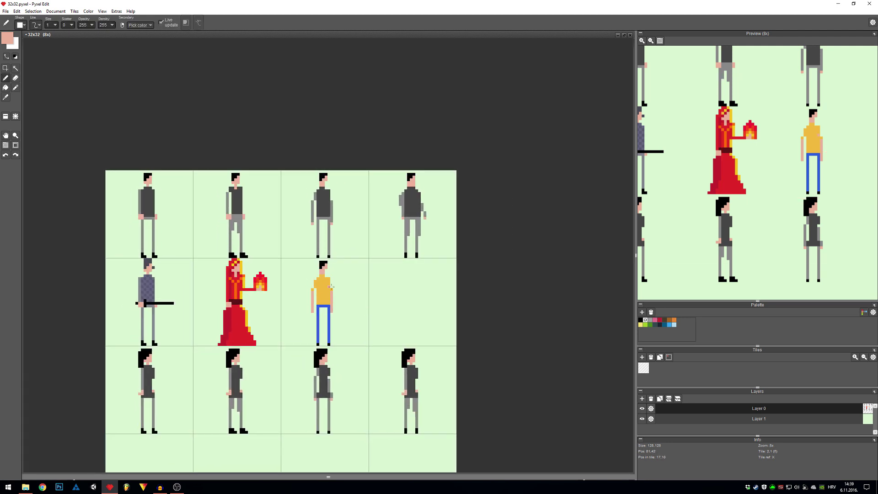
# Sample the black of the yellow-shirted figure's hair and pencil one pixel of sideburn below it
pyautogui.scroll(4, 339, 283)
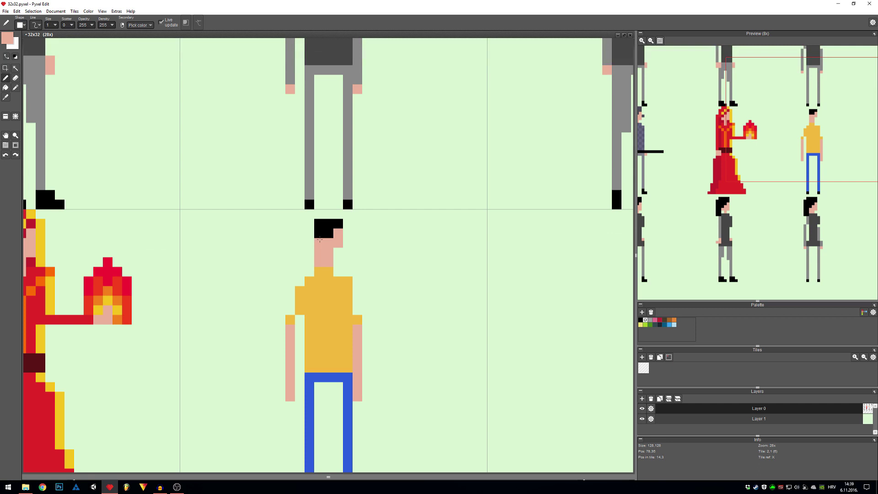
pyautogui.keyDown('alt'); pyautogui.click(322, 234); pyautogui.keyUp('alt')
pyautogui.moveTo(314, 243)
pyautogui.mouseDown()
pyautogui.moveTo(312, 224)
pyautogui.moveTo(321, 228)
pyautogui.moveTo(294, 228)
pyautogui.moveTo(316, 229)
pyautogui.moveTo(309, 262)
pyautogui.mouseUp()
pyautogui.keyDown('alt'); pyautogui.click(294, 227); pyautogui.keyUp('alt')
pyautogui.keyDown('alt'); pyautogui.click(315, 229); pyautogui.keyUp('alt')
pyautogui.press('e')
# Choose a dark brown (452c12) and fill the yellow-shirted figure's hair with it
pyautogui.click(11, 39)
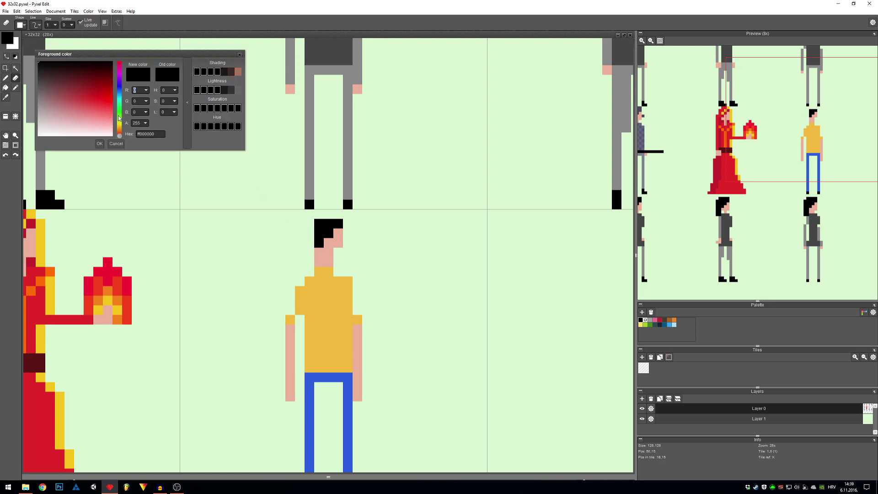
pyautogui.click(119, 128)
pyautogui.click(95, 74)
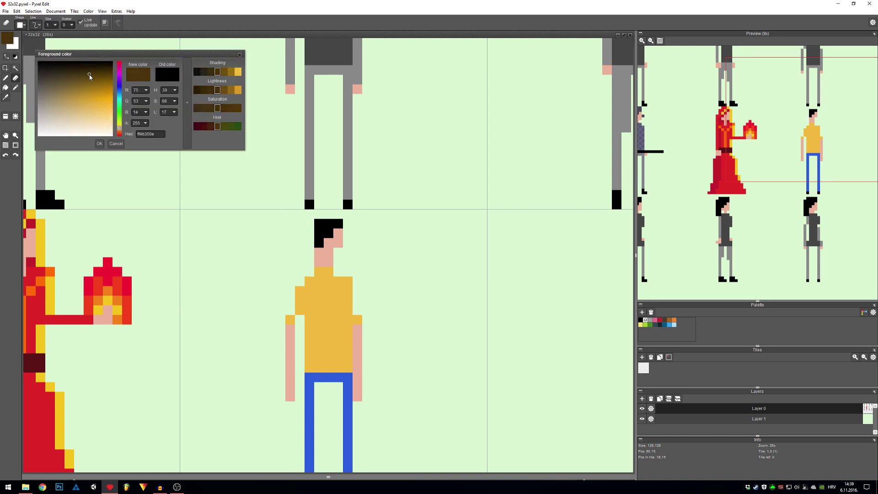
pyautogui.moveTo(118, 124); pyautogui.dragTo(120, 132)
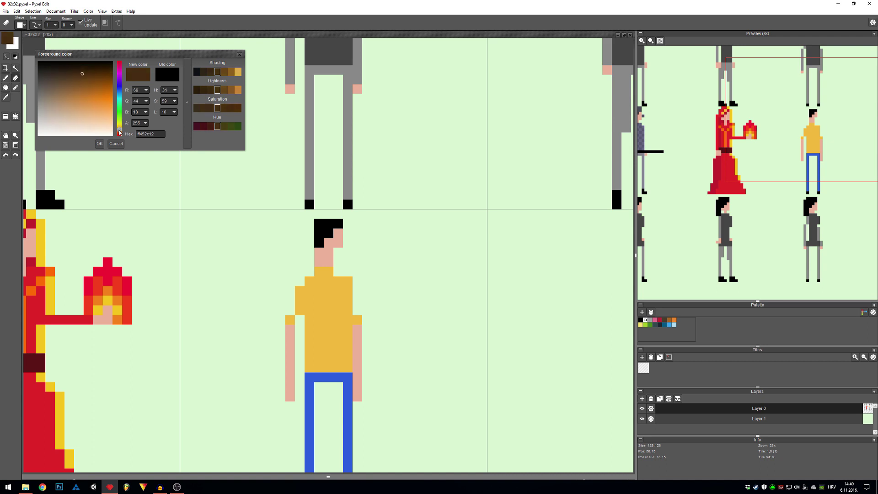
pyautogui.click(101, 145)
pyautogui.press('f')
pyautogui.click(327, 227)
# Copy the fourth template figure from the first row into the empty tile beside the yellow-shirted figure
pyautogui.scroll(-4, 411, 270)
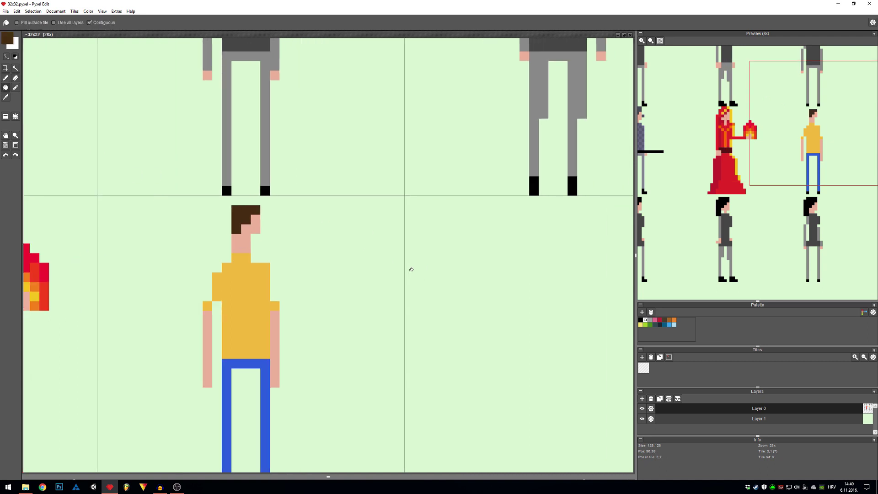
pyautogui.moveTo(429, 288); pyautogui.dragTo(396, 280)
pyautogui.scroll(-3, 747, 222)
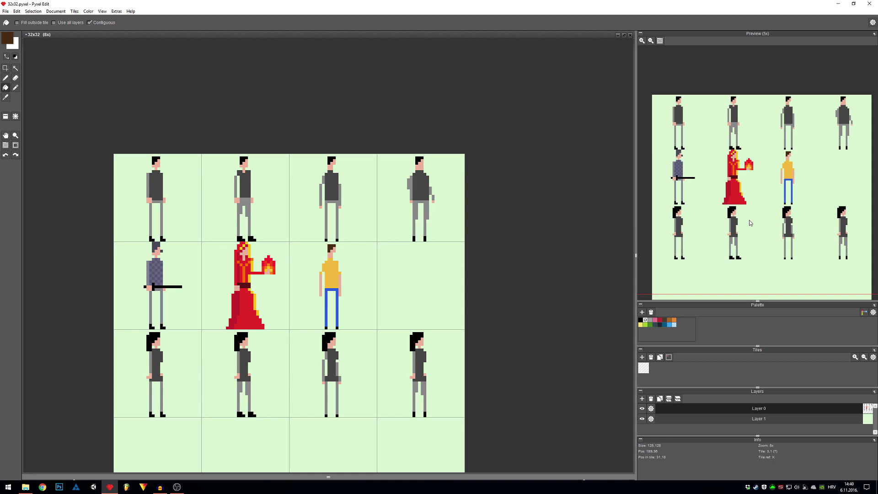
pyautogui.scroll(1, 420, 241)
pyautogui.press('a')
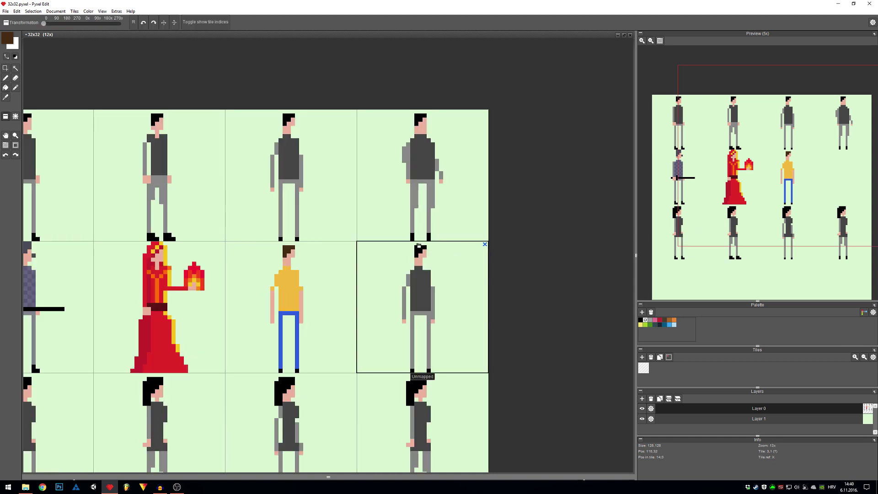
pyautogui.rightClick(439, 214)
pyautogui.click(438, 293)
pyautogui.moveTo(333, 306); pyautogui.dragTo(381, 281)
# Choose a green (0e6117) and fill the newly copied figure's shirt with it
pyautogui.press('t')
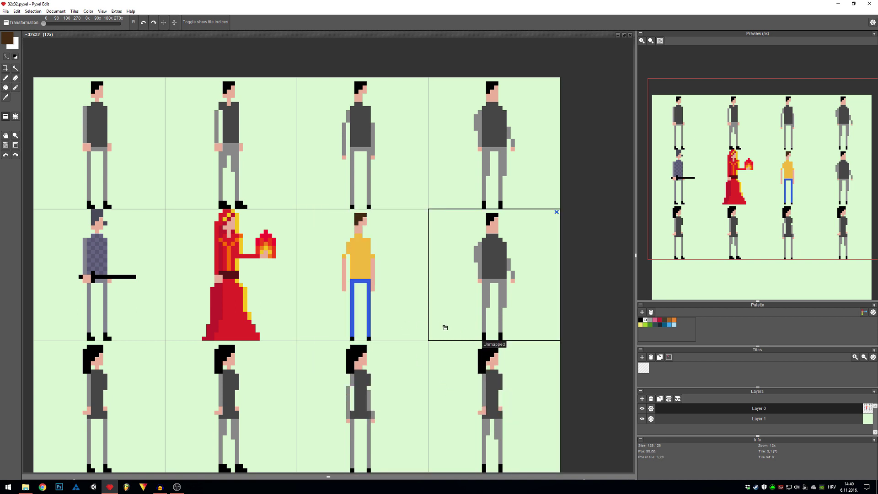
pyautogui.moveTo(492, 311); pyautogui.dragTo(406, 310)
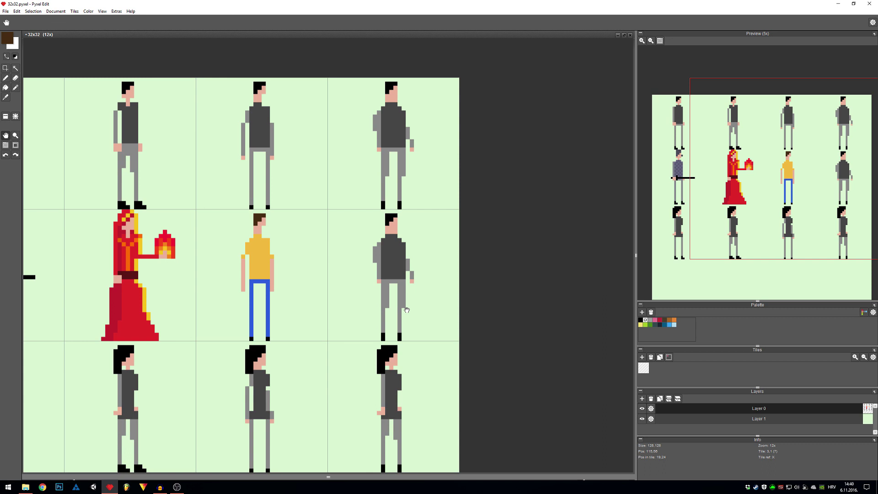
pyautogui.scroll(1, 406, 287)
pyautogui.scroll(1, 404, 279)
pyautogui.scroll(-1, 396, 268)
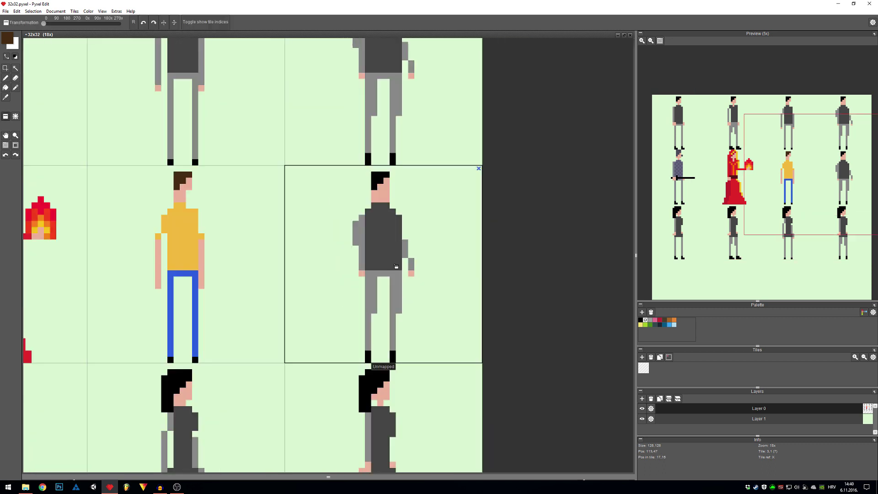
pyautogui.press('alt')
pyautogui.keyDown('alt'); pyautogui.click(396, 245); pyautogui.keyUp('alt')
pyautogui.click(7, 38)
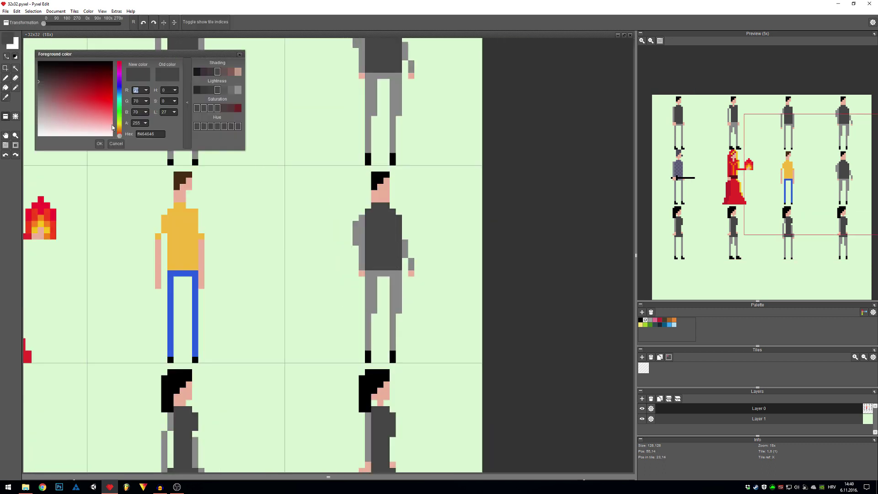
pyautogui.moveTo(119, 130); pyautogui.dragTo(119, 110)
pyautogui.moveTo(97, 83); pyautogui.dragTo(95, 80)
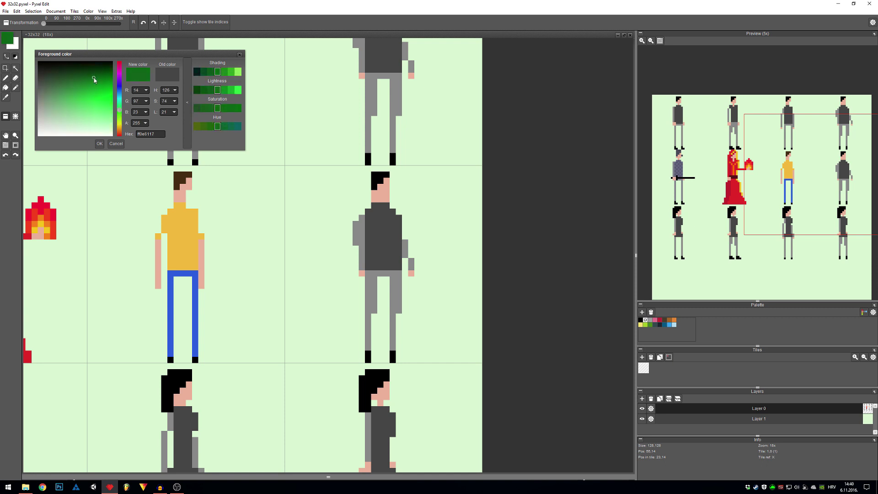
pyautogui.click(99, 144)
pyautogui.press('f')
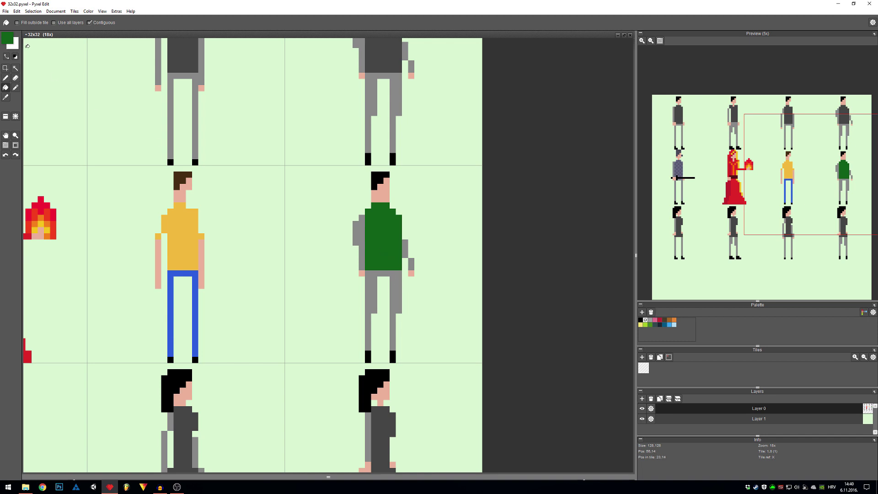
# Darken the foreground green to 0f4716 and refill the figure's shirt with it
pyautogui.click(8, 40)
pyautogui.moveTo(93, 79); pyautogui.dragTo(88, 76)
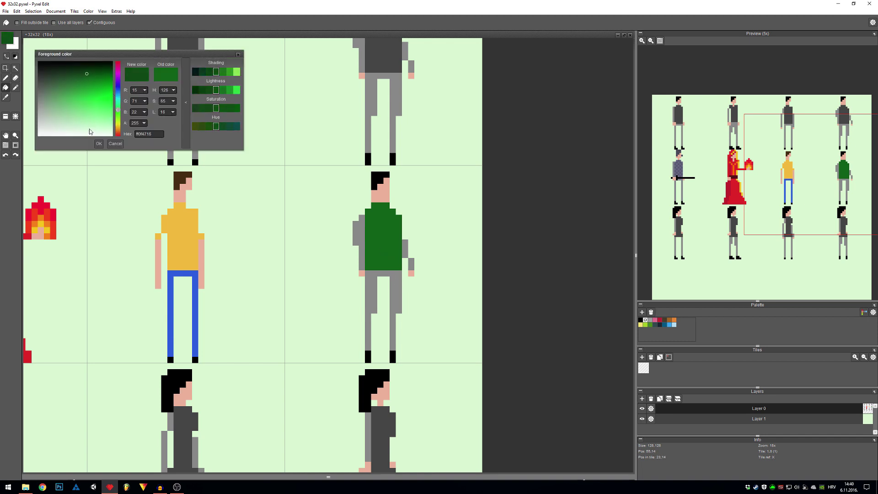
pyautogui.click(98, 143)
pyautogui.click(380, 245)
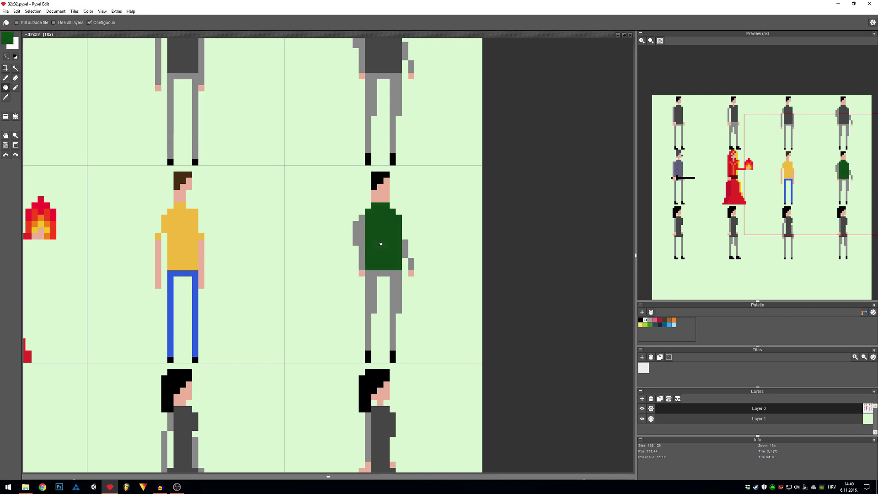
pyautogui.click(10, 44)
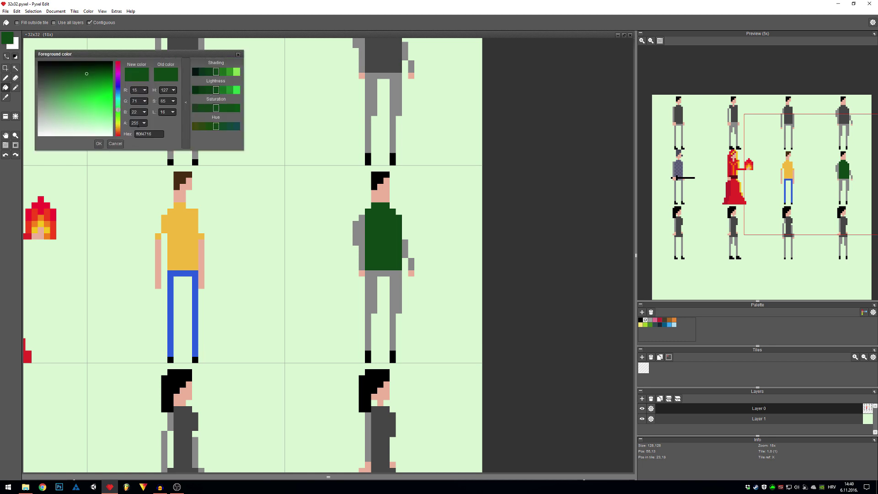
pyautogui.click(99, 143)
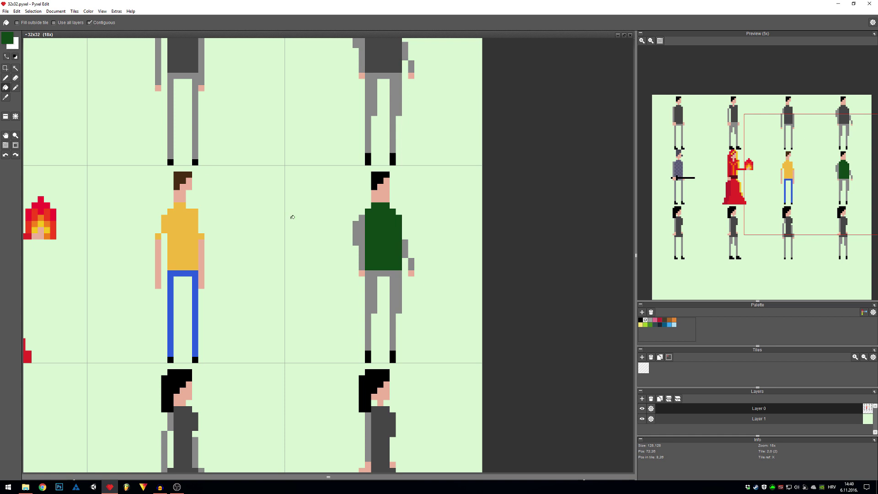
# Choose a dark reddish brown and pencil a one-pixel-high belt across the lowest row of the green shirt
pyautogui.click(9, 41)
pyautogui.click(118, 122)
pyautogui.click(118, 130)
pyautogui.click(85, 74)
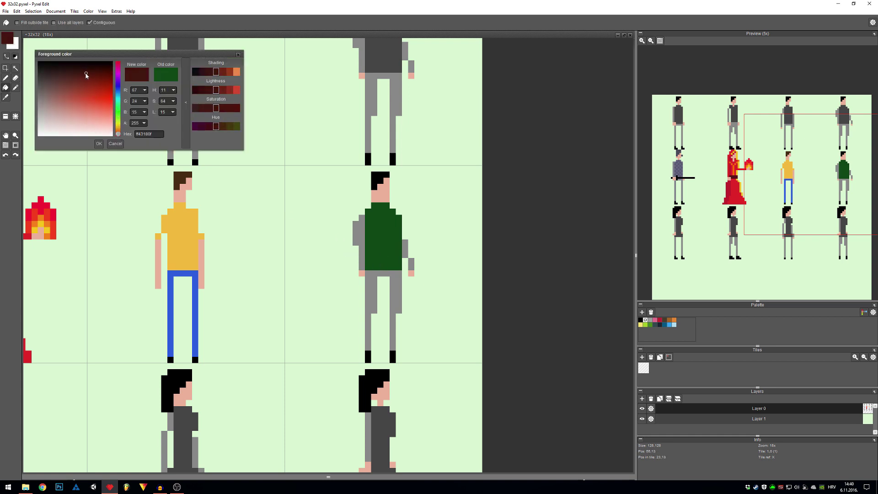
pyautogui.click(99, 144)
pyautogui.press('b')
pyautogui.moveTo(366, 266); pyautogui.dragTo(395, 267)
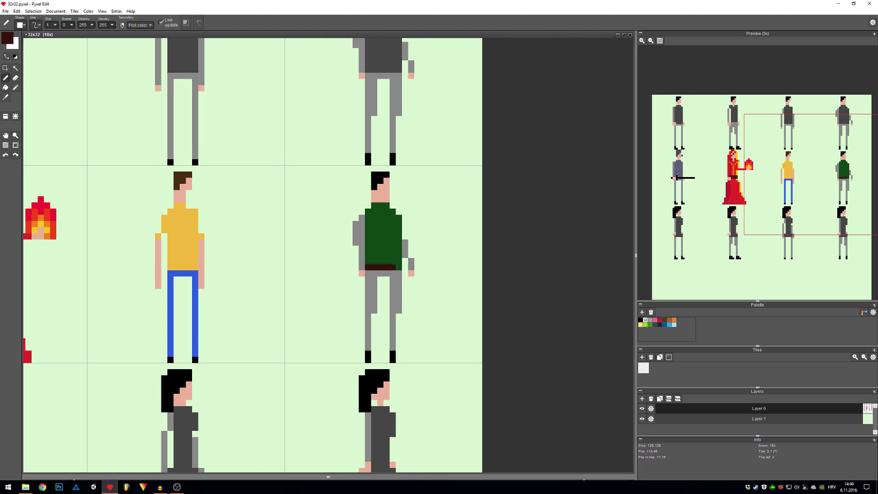
# Sample the shirt's green and fill the figure's trousers with it
pyautogui.keyDown('alt'); pyautogui.click(385, 249); pyautogui.keyUp('alt')
pyautogui.press('f')
pyautogui.click(400, 283)
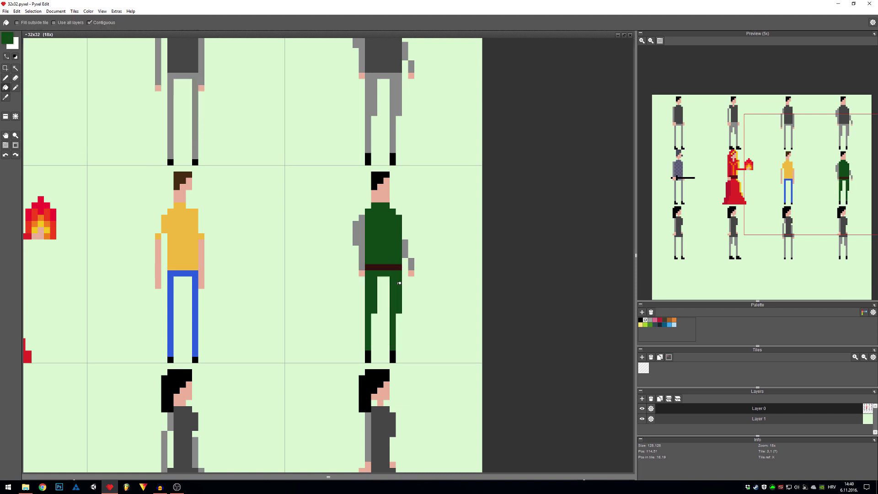
# Choose a slightly darker green (0e4014) and fill both sleeves of the green figure with it
pyautogui.click(363, 240)
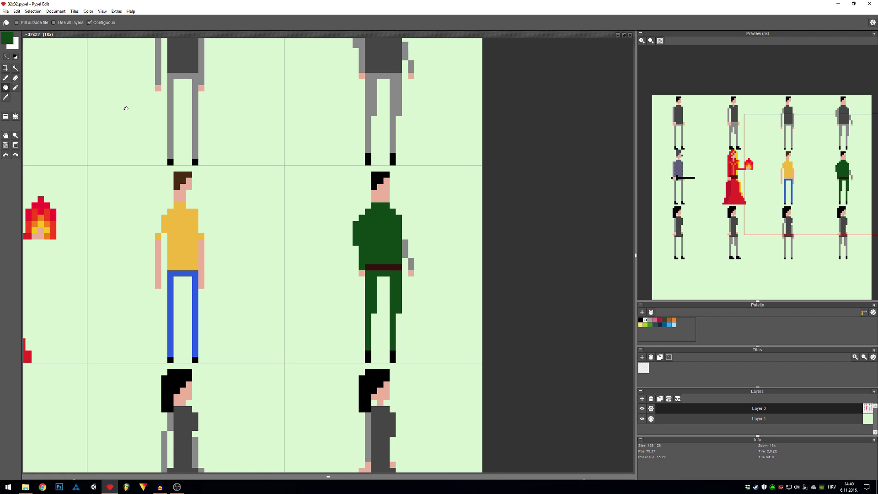
pyautogui.hotkey('ctrl', 'z')
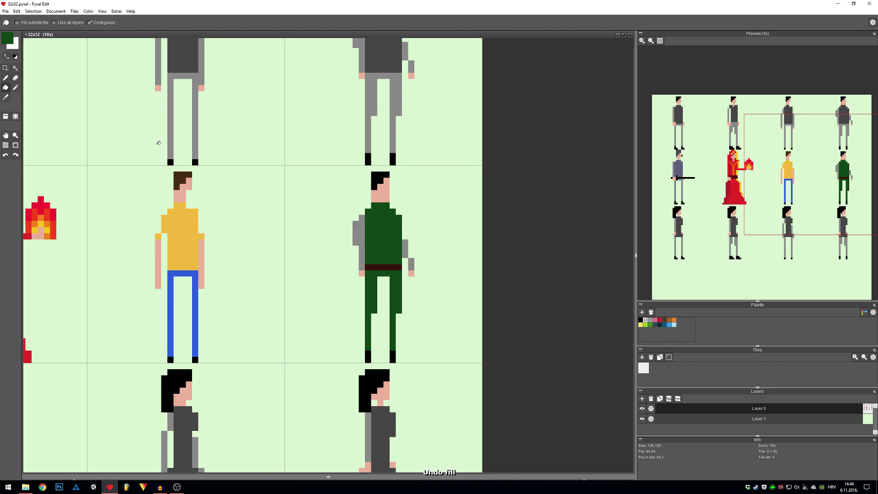
pyautogui.click(10, 39)
pyautogui.click(209, 90)
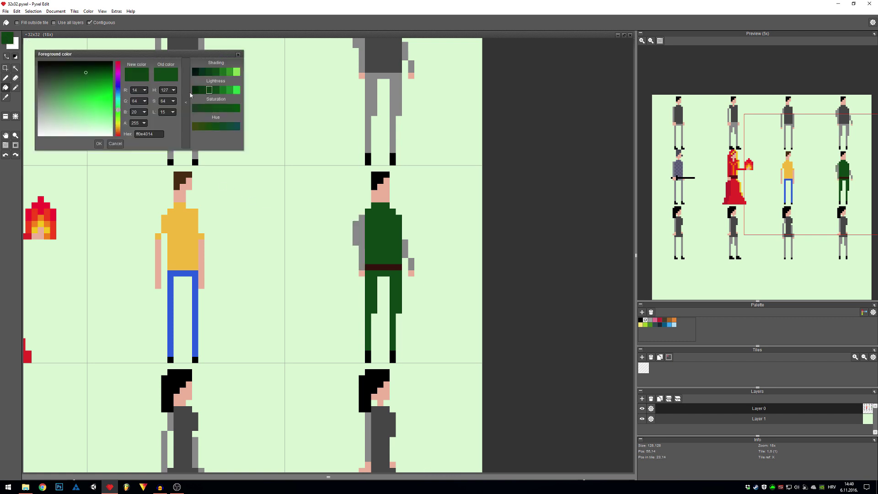
pyautogui.click(99, 143)
pyautogui.click(362, 231)
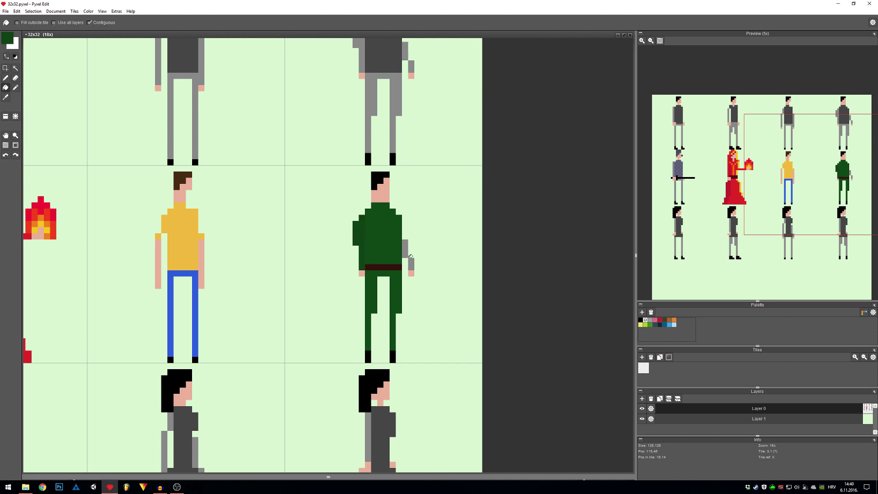
pyautogui.click(406, 250)
pyautogui.click(412, 262)
# Derive a darker shade from the shirt's green and pencil scattered camouflage patches over the shirt and trousers
pyautogui.rightClick(401, 248)
pyautogui.click(7, 39)
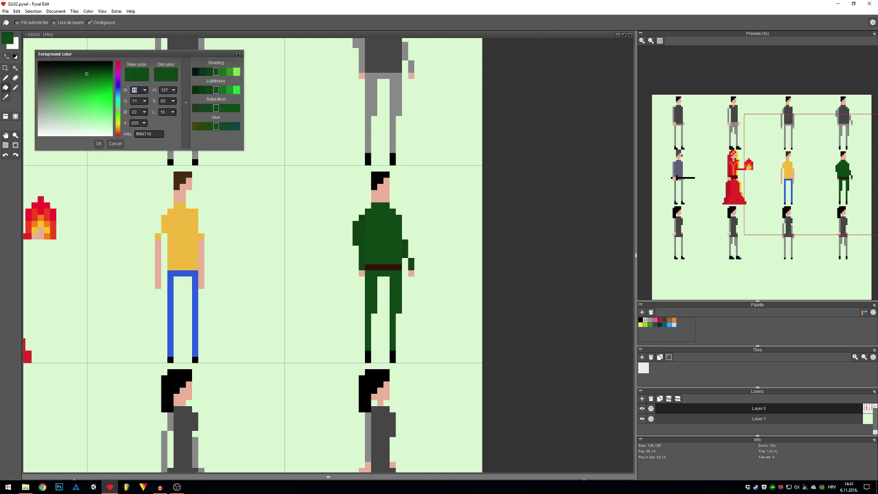
pyautogui.click(201, 91)
pyautogui.click(99, 143)
pyautogui.press('b')
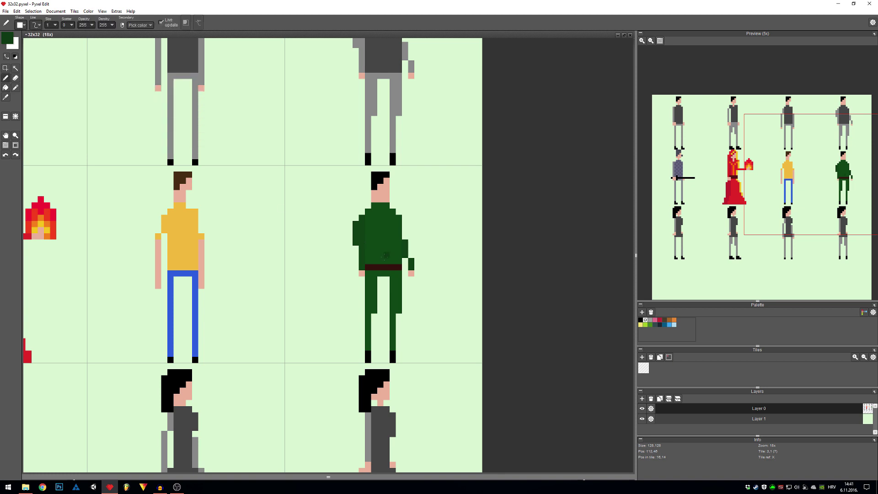
pyautogui.click(390, 256)
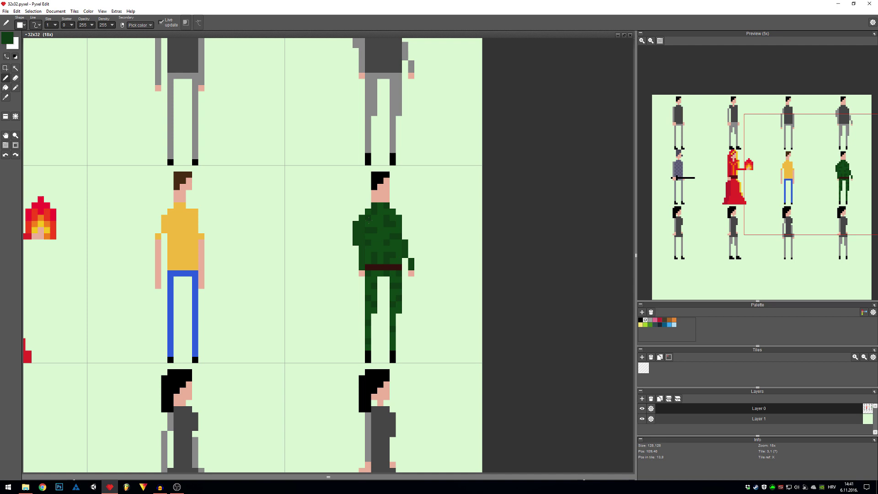
# Choose an even darker green and pencil camouflage patches onto the figure's sleeves
pyautogui.press('alt')
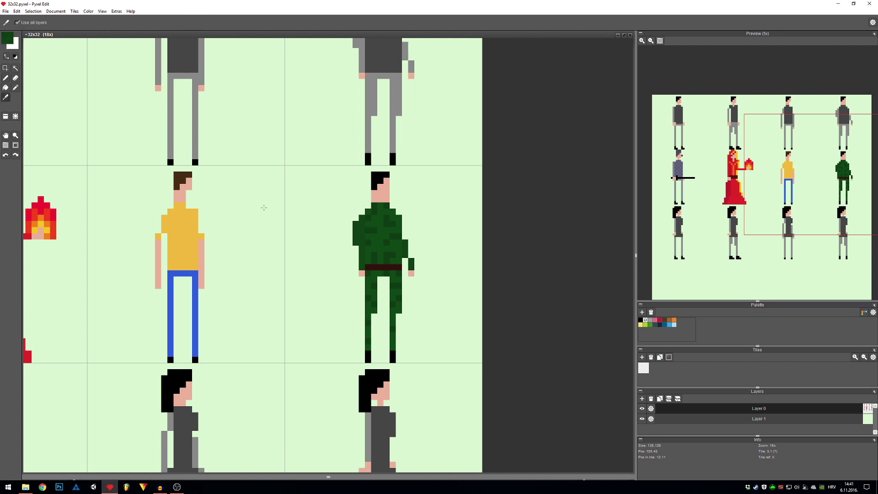
pyautogui.click(7, 39)
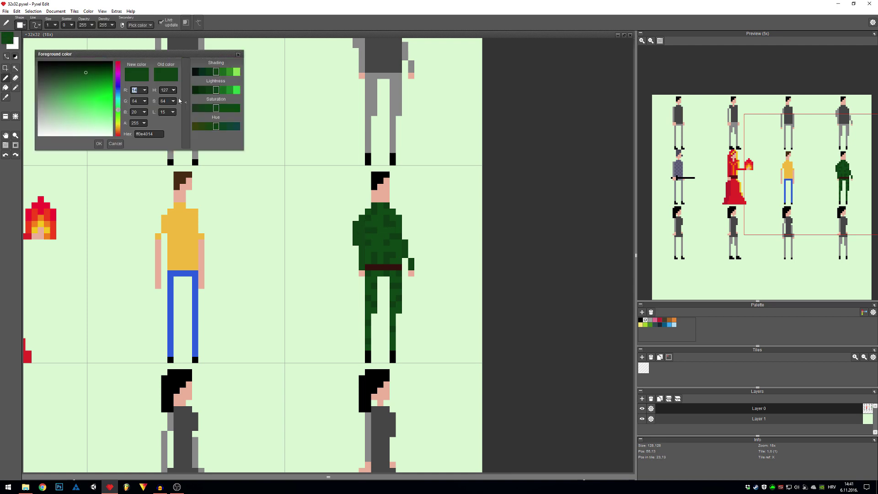
pyautogui.click(98, 143)
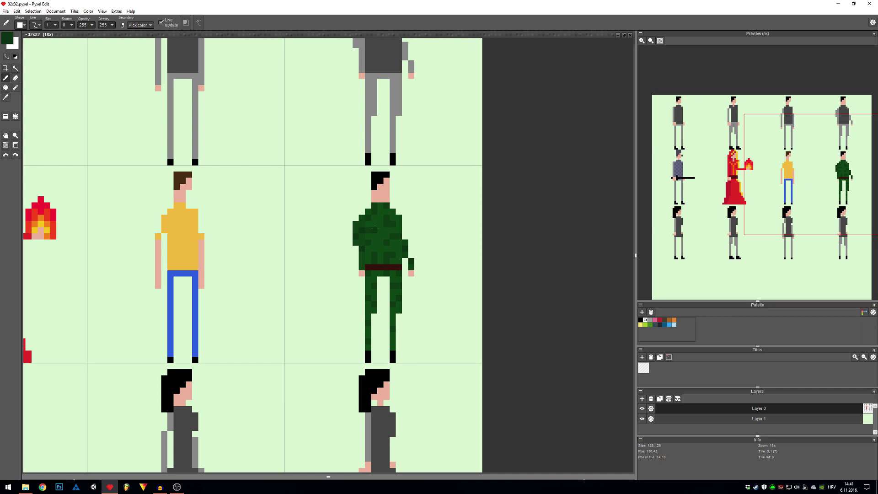
# Sample the shirt's base green, shift it to a slightly lighter, muted green and fill the figure's face, neck and hands
pyautogui.rightClick(382, 218)
pyautogui.click(7, 39)
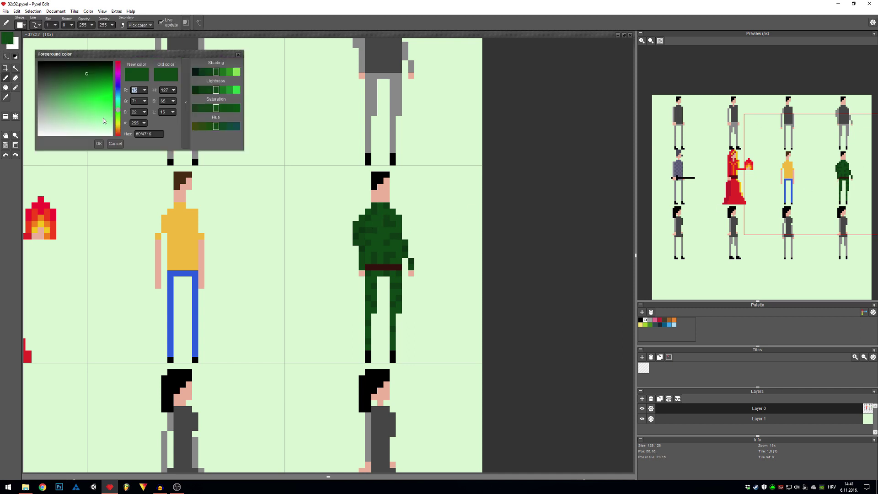
pyautogui.moveTo(85, 76); pyautogui.dragTo(76, 77)
pyautogui.click(99, 144)
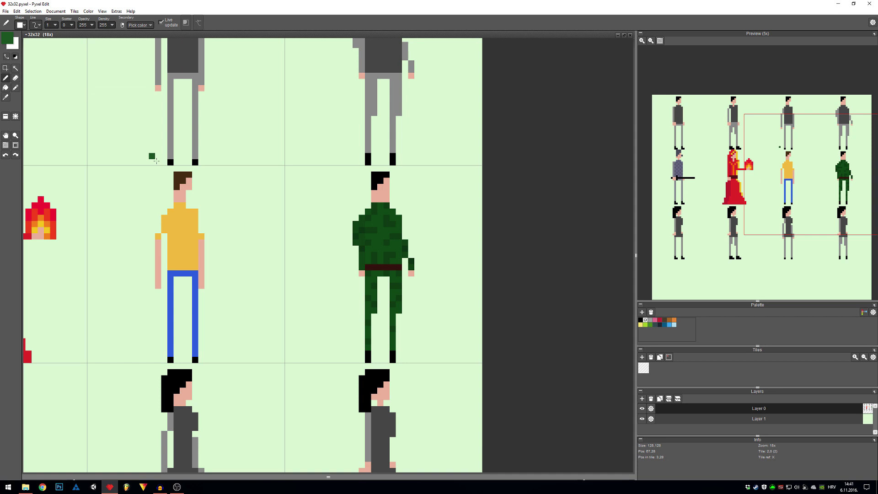
pyautogui.press('f')
pyautogui.click(380, 194)
pyautogui.press('b')
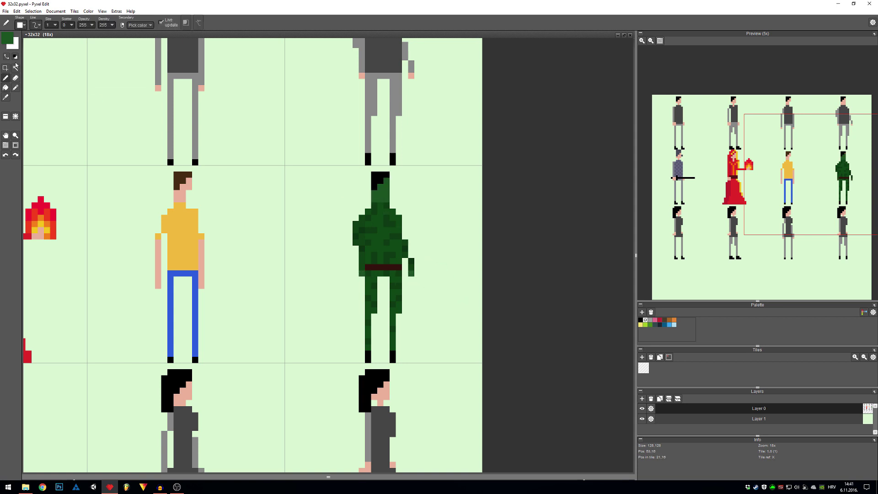
# Choose a dark olive brown and fill the camouflaged figure's face and neck with it
pyautogui.click(7, 39)
pyautogui.click(119, 134)
pyautogui.moveTo(118, 134); pyautogui.dragTo(120, 130)
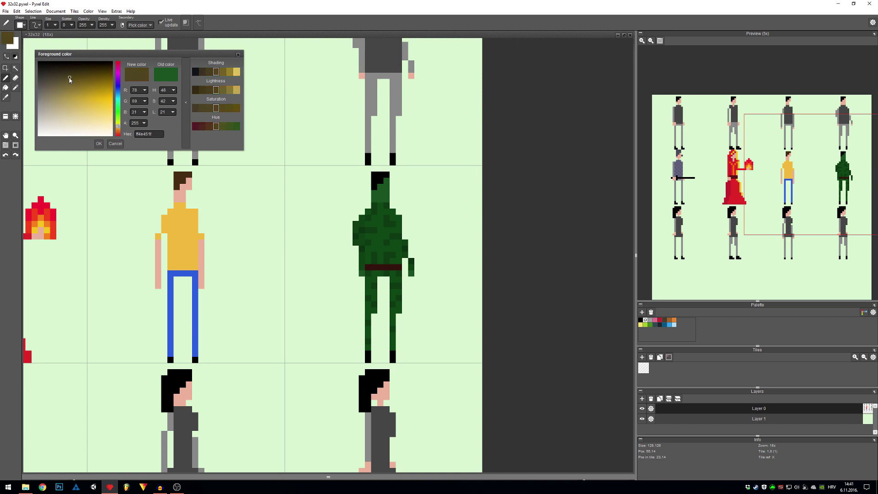
pyautogui.moveTo(70, 77)
pyautogui.mouseDown()
pyautogui.moveTo(58, 81)
pyautogui.moveTo(84, 76)
pyautogui.mouseUp()
pyautogui.click(99, 144)
pyautogui.press('f')
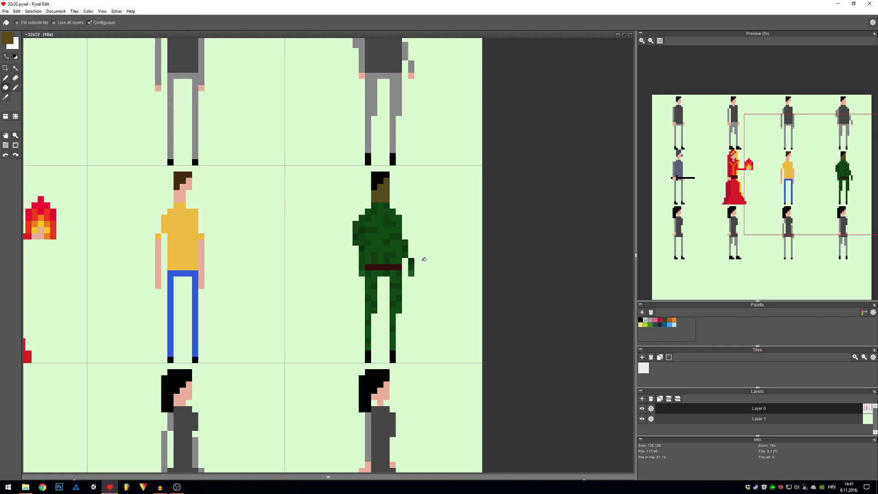
# Pencil both hands of the camouflaged figure in the same dark olive brown as its face
pyautogui.press('b')
pyautogui.click(411, 273)
pyautogui.click(362, 273)
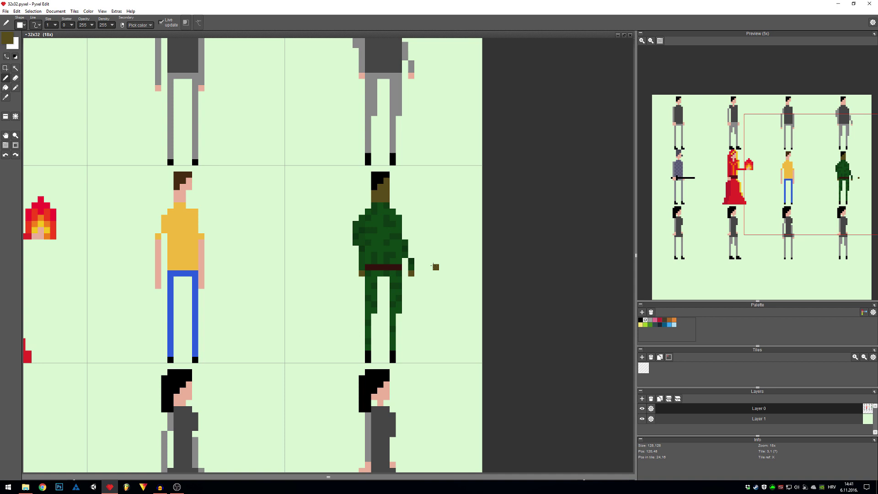
pyautogui.scroll(-1, 435, 265)
pyautogui.scroll(1, 422, 262)
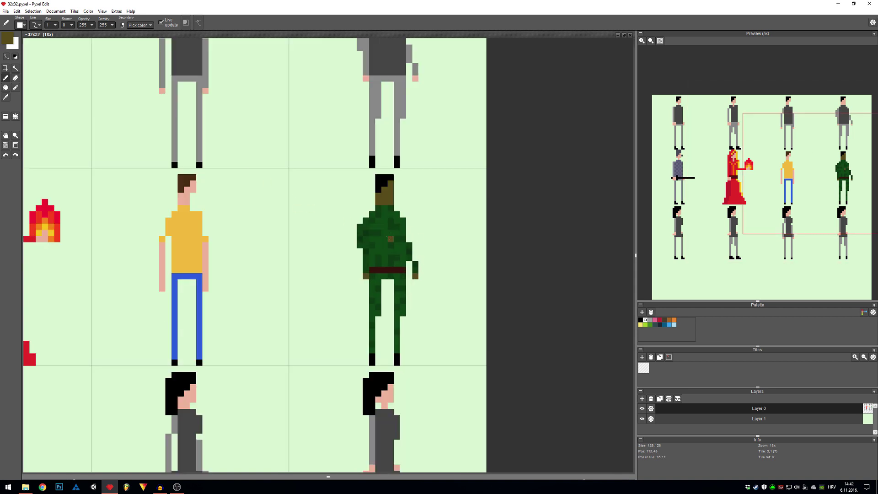
# Sample the shirt's green and undo the olive brown on the camouflaged figure's hands and face
pyautogui.keyDown('alt'); pyautogui.click(390, 238); pyautogui.keyUp('alt')
pyautogui.hotkey('ctrl', 'z')
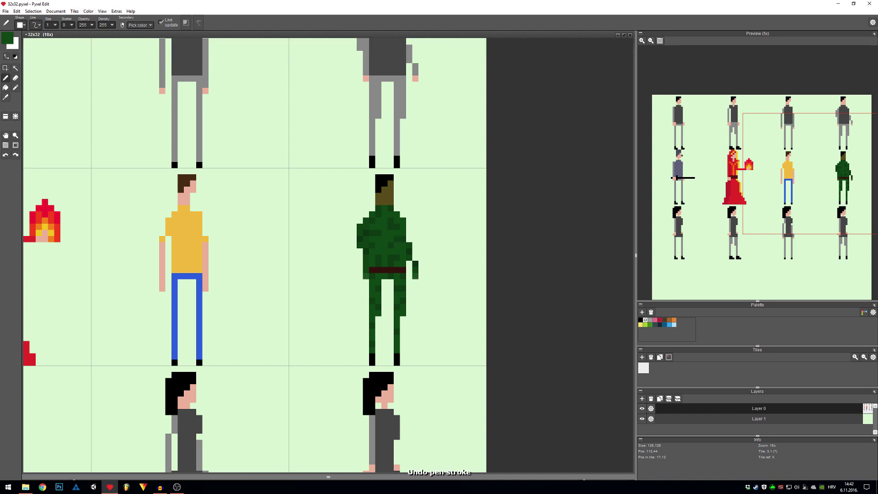
pyautogui.scroll(-1, 409, 251)
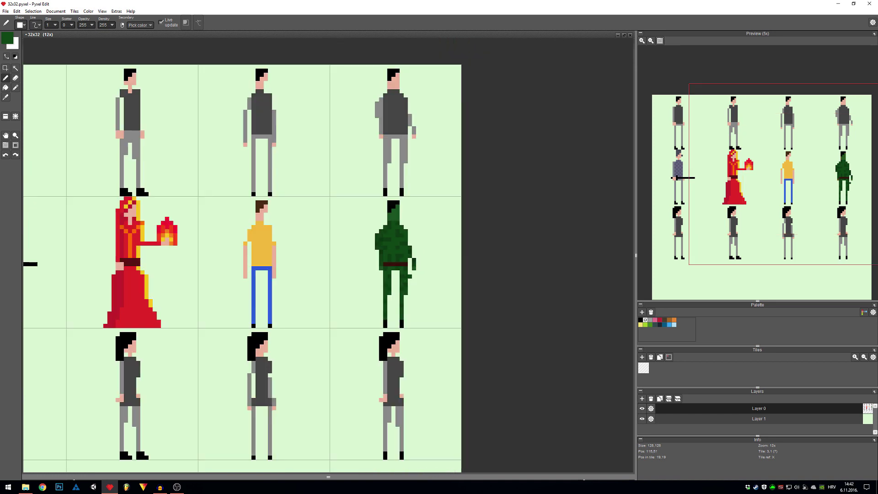
# Review the camouflaged soldier beside the other finished characters in the second row
pyautogui.scroll(1, 400, 269)
pyautogui.scroll(-1, 403, 285)
pyautogui.moveTo(403, 284)
pyautogui.mouseDown()
pyautogui.moveTo(376, 297)
pyautogui.moveTo(394, 266)
pyautogui.moveTo(379, 295)
pyautogui.mouseUp()
pyautogui.scroll(1, 368, 250)
pyautogui.scroll(-1, 380, 275)
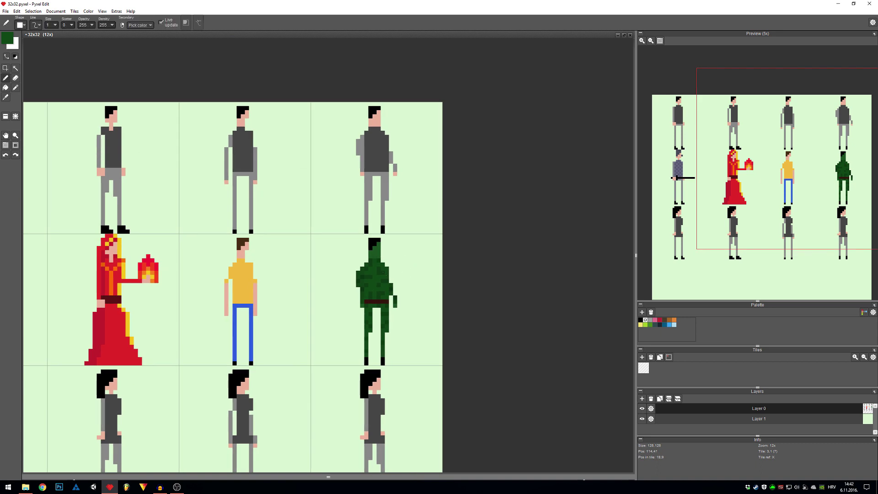
pyautogui.scroll(-1, 325, 334)
pyautogui.moveTo(325, 334); pyautogui.dragTo(427, 345)
pyautogui.scroll(1, 474, 248)
pyautogui.scroll(-1, 454, 248)
pyautogui.scroll(1, 382, 292)
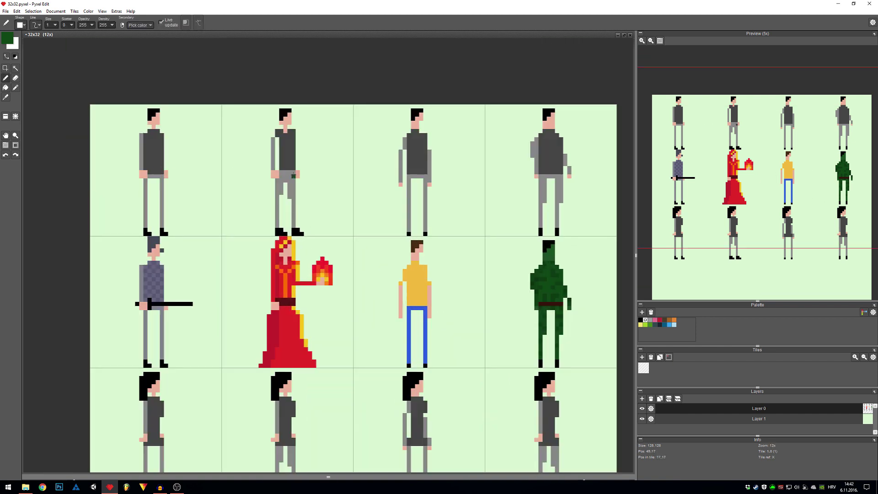
# Examine the plain templates in the top row and compare them with the characters made from them
pyautogui.press('s')
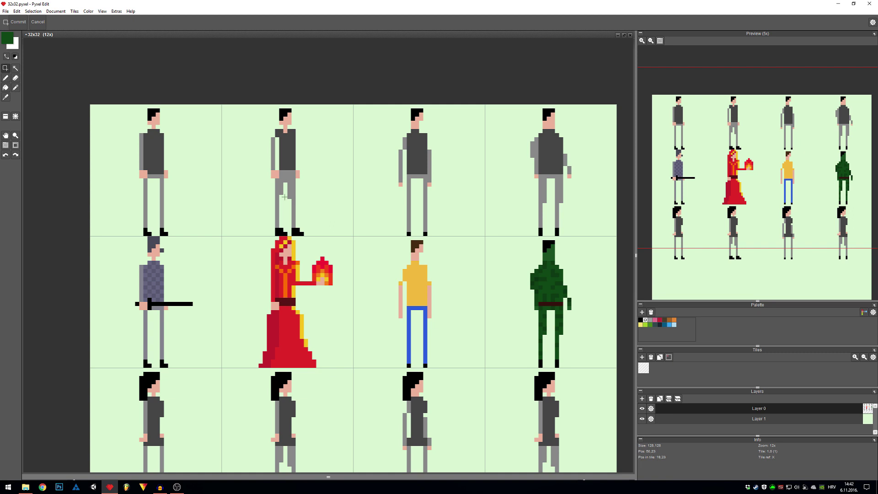
pyautogui.moveTo(183, 182); pyautogui.dragTo(278, 264)
pyautogui.scroll(1, 278, 263)
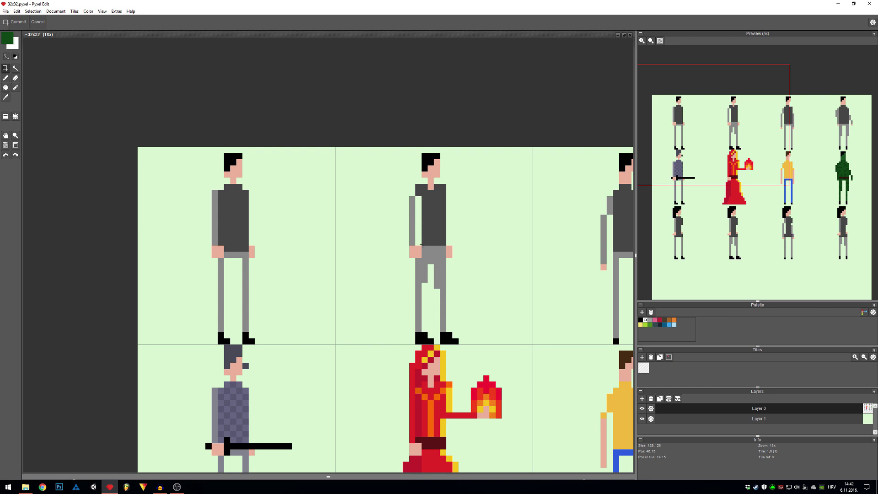
pyautogui.moveTo(474, 278); pyautogui.dragTo(421, 283)
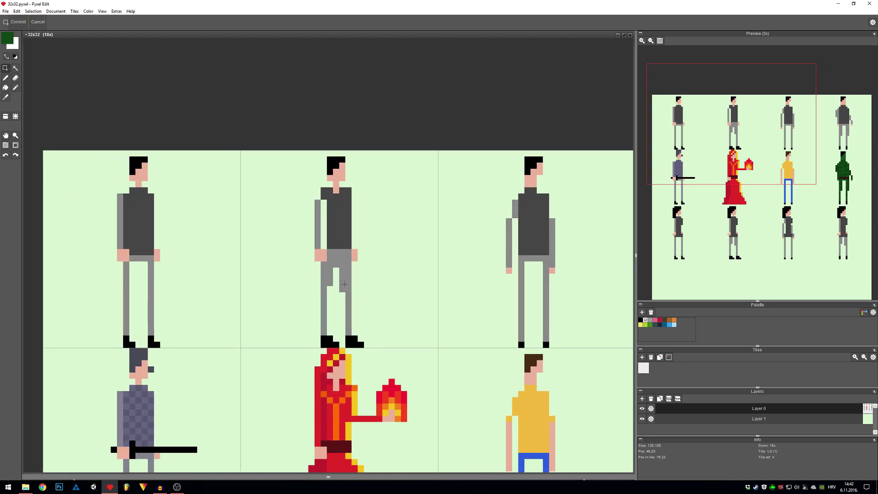
pyautogui.moveTo(463, 307); pyautogui.dragTo(364, 311)
pyautogui.moveTo(315, 298); pyautogui.dragTo(394, 290)
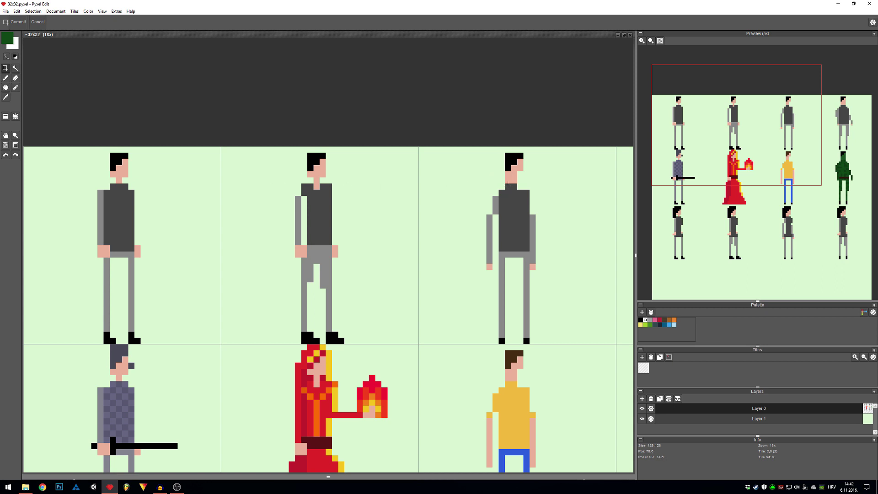
pyautogui.moveTo(540, 234); pyautogui.dragTo(371, 225)
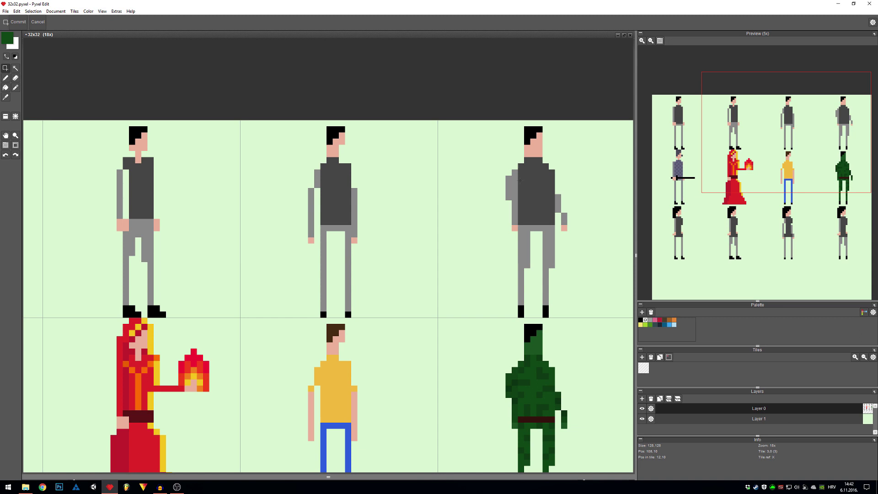
pyautogui.moveTo(422, 309); pyautogui.dragTo(483, 282)
pyautogui.scroll(-1, 428, 322)
pyautogui.scroll(-1, 482, 282)
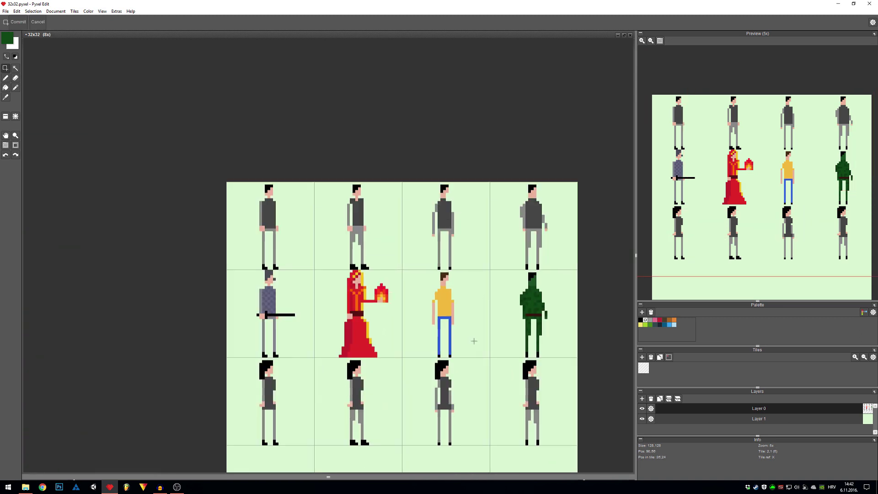
pyautogui.press('space')
pyautogui.moveTo(474, 340); pyautogui.dragTo(467, 303)
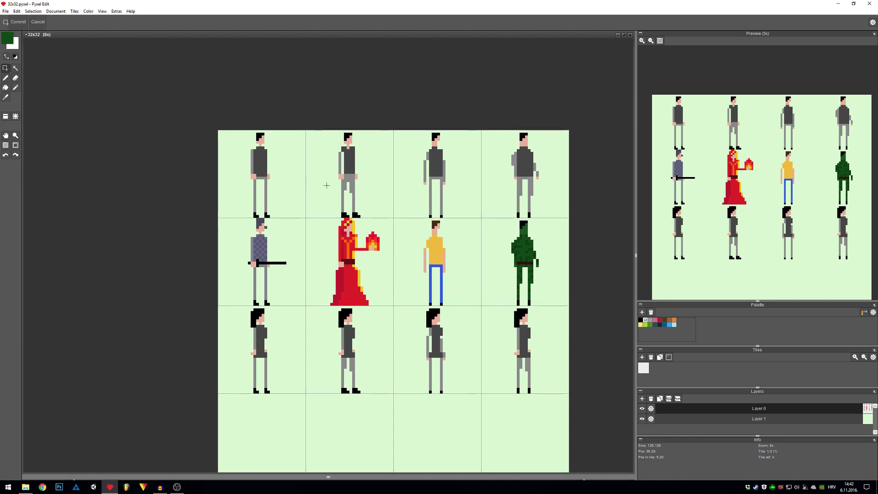
pyautogui.scroll(-3, 464, 342)
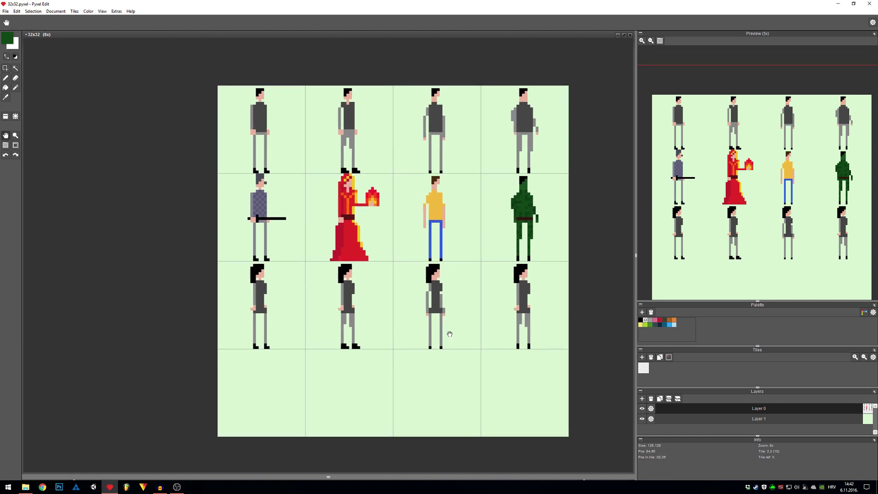
pyautogui.moveTo(390, 317); pyautogui.dragTo(387, 376)
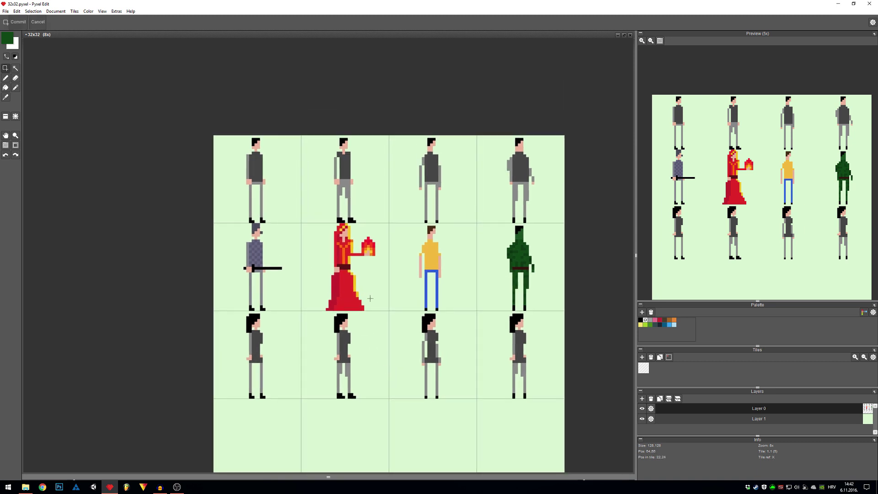
# Place a copy of the first long-haired template in the first cell of the empty bottom row
pyautogui.scroll(2, 365, 353)
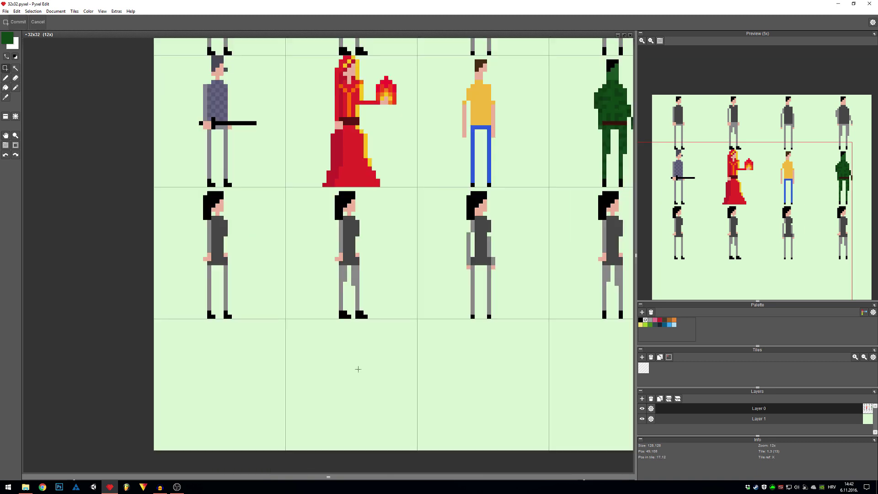
pyautogui.press('t')
pyautogui.click(233, 355)
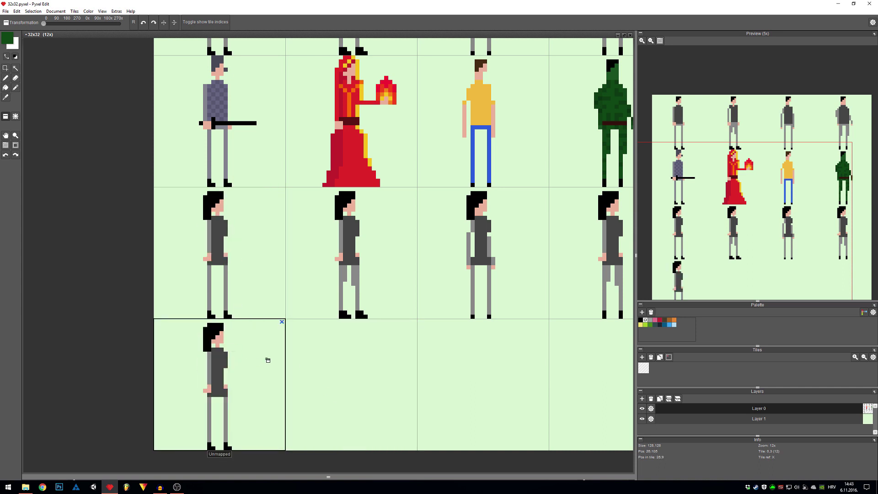
pyautogui.press('space')
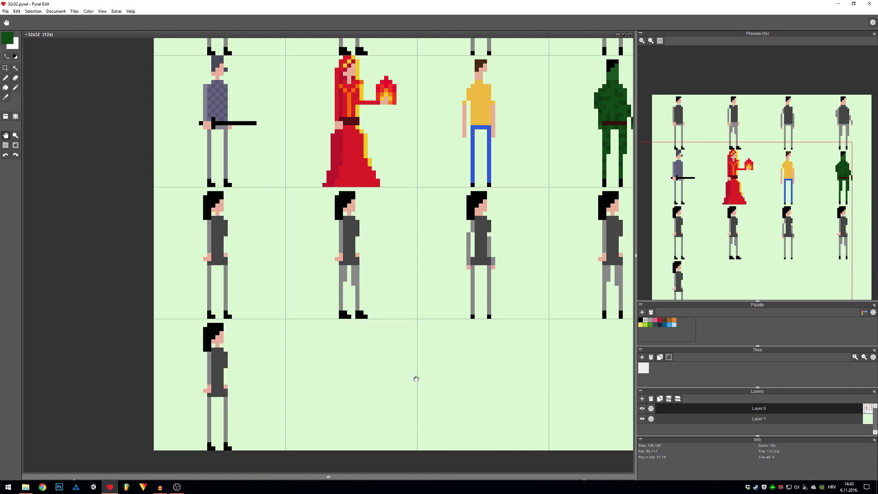
pyautogui.moveTo(416, 379); pyautogui.dragTo(434, 337)
# Reframe the preview so all four rows of the sprite sheet are in view
pyautogui.scroll(-2, 755, 249)
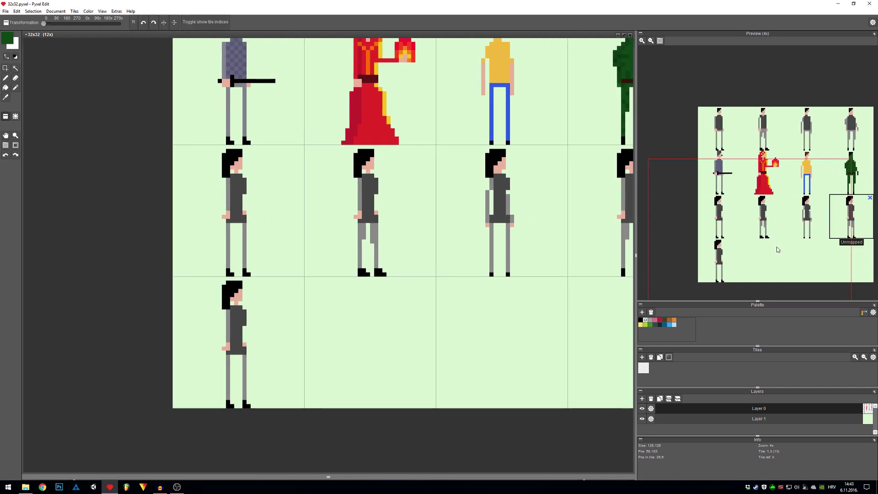
pyautogui.scroll(2, 772, 254)
pyautogui.scroll(-2, 773, 255)
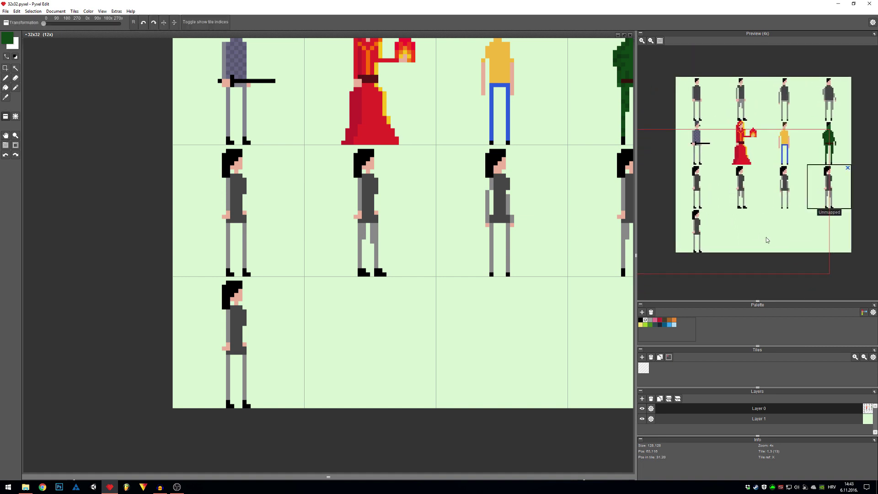
pyautogui.scroll(1, 768, 242)
pyautogui.moveTo(767, 239)
pyautogui.mouseDown()
pyautogui.moveTo(758, 245)
pyautogui.moveTo(773, 243)
pyautogui.mouseUp()
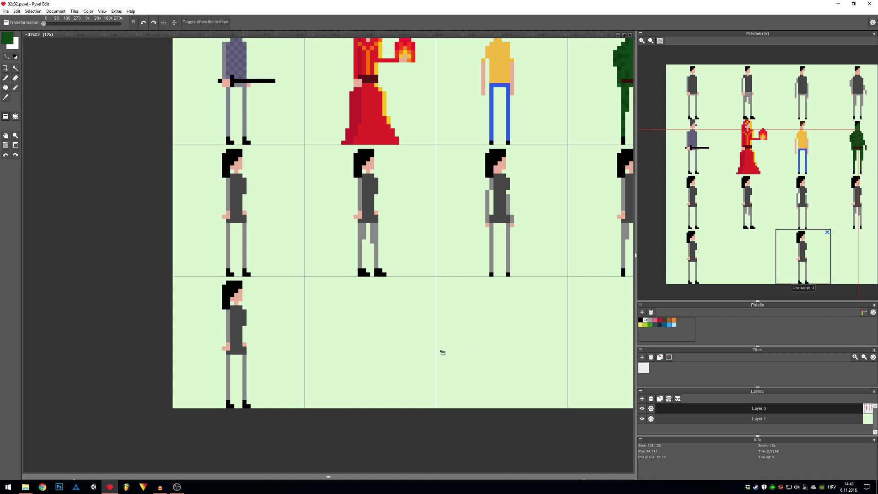
# Choose a bright green (R 47, G 218, B 70) and fill the copied long-haired figure's black hair with it
pyautogui.press('s')
pyautogui.scroll(3, 282, 340)
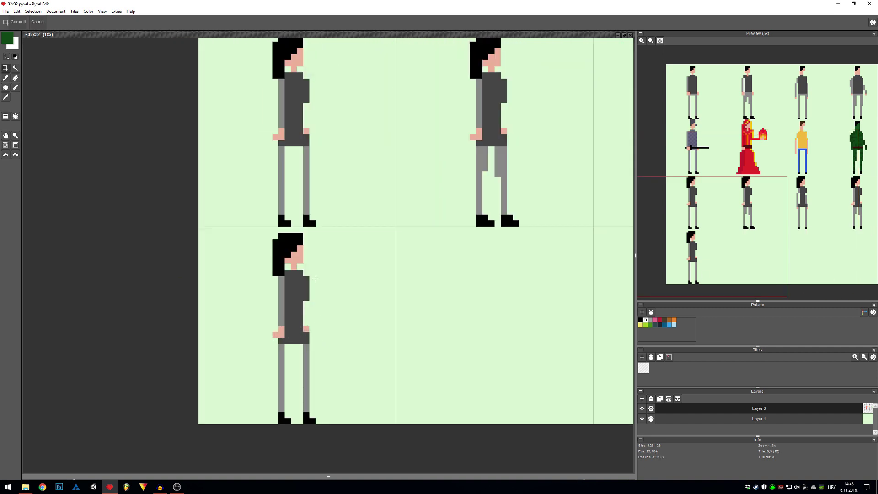
pyautogui.press('space')
pyautogui.scroll(-3, 318, 266)
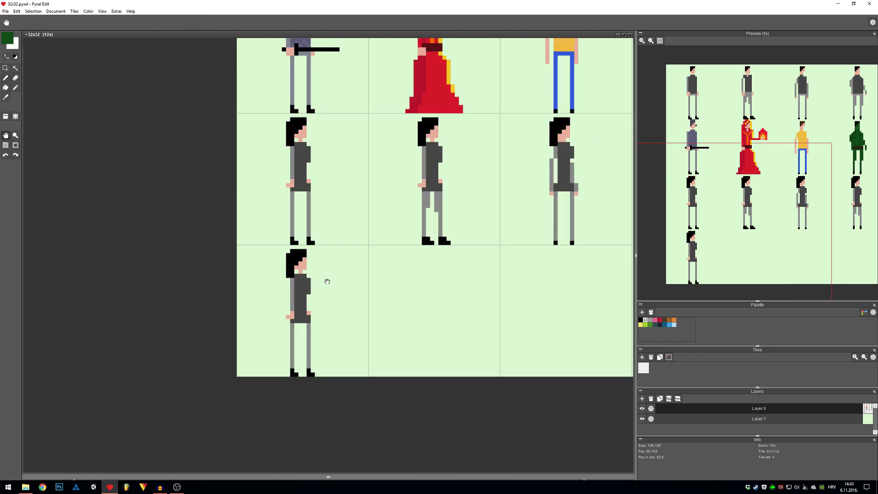
pyautogui.moveTo(327, 282)
pyautogui.mouseDown()
pyautogui.moveTo(294, 311)
pyautogui.moveTo(324, 306)
pyautogui.moveTo(277, 368)
pyautogui.mouseUp()
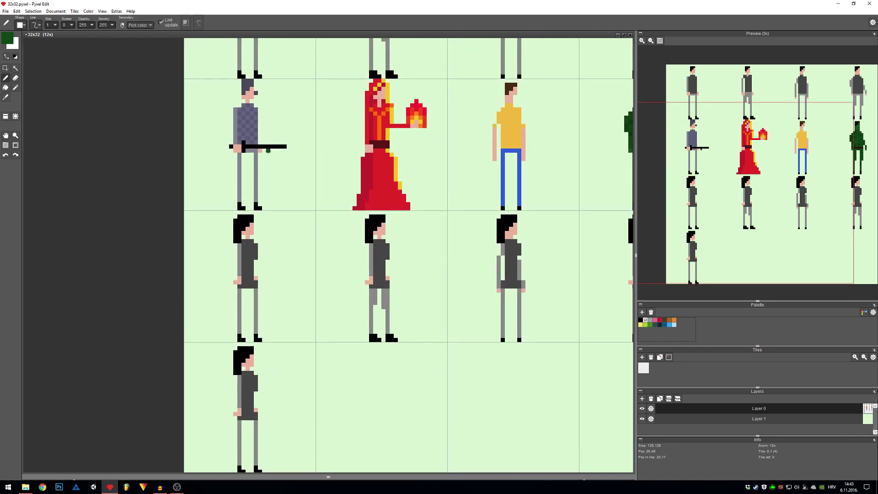
pyautogui.press('space')
pyautogui.moveTo(353, 351); pyautogui.dragTo(441, 272)
pyautogui.scroll(3, 334, 308)
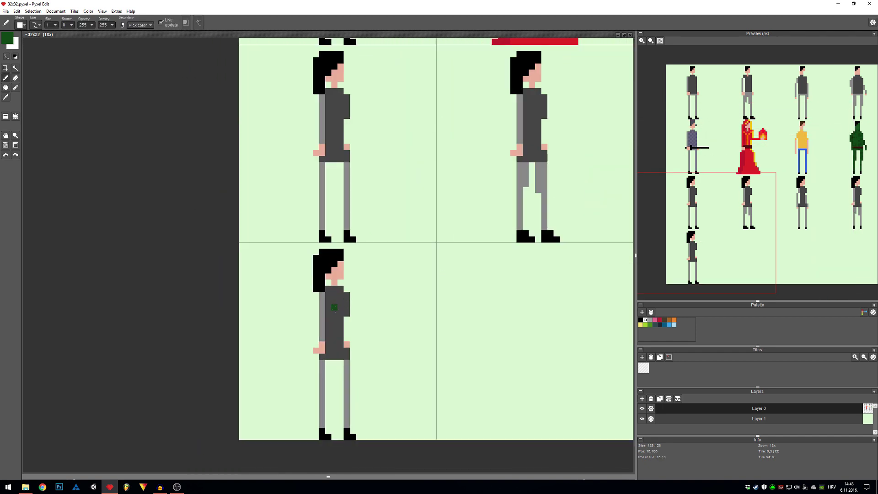
pyautogui.click(4, 38)
pyautogui.moveTo(92, 87)
pyautogui.mouseDown()
pyautogui.moveTo(102, 100)
pyautogui.moveTo(90, 101)
pyautogui.mouseUp()
pyautogui.click(98, 143)
pyautogui.press('g')
pyautogui.click(328, 257)
# Pencil the green hair sweeping diagonally backwards off the head and erase the straight lower part behind the neck
pyautogui.press('b')
pyautogui.click(309, 276)
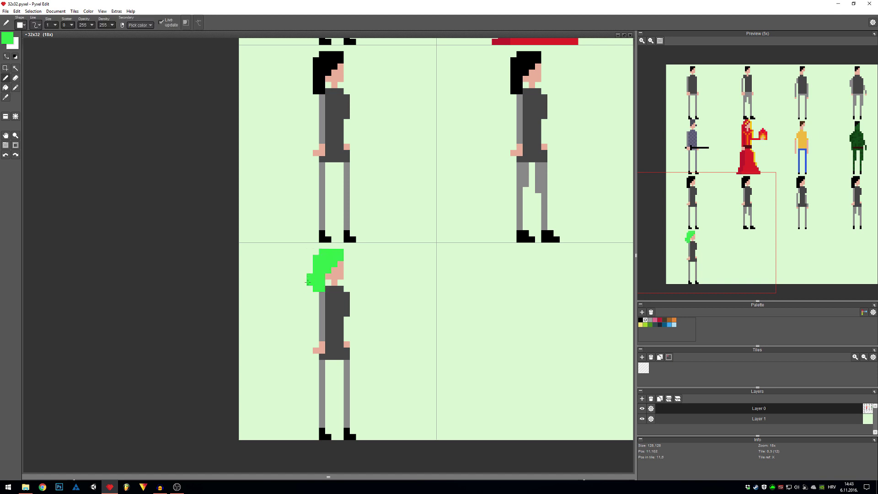
pyautogui.moveTo(307, 281); pyautogui.dragTo(297, 288)
pyautogui.click(297, 295)
pyautogui.press('e')
pyautogui.moveTo(322, 282); pyautogui.dragTo(310, 288)
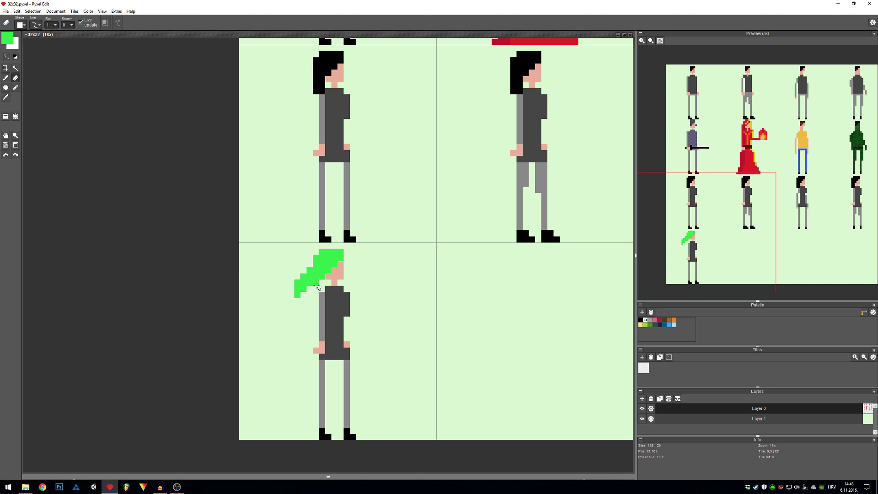
# Extend the green hair over the forehead and crown and thicken its trailing end
pyautogui.press('b')
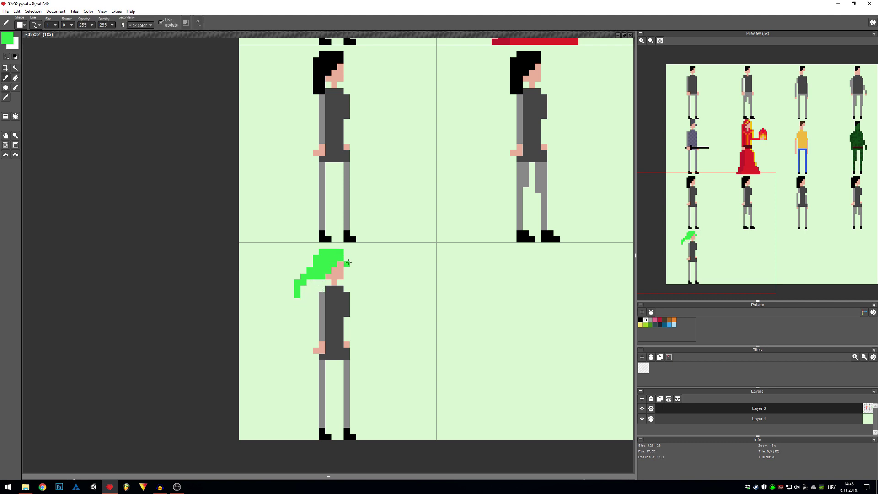
pyautogui.moveTo(348, 263); pyautogui.dragTo(340, 246)
pyautogui.moveTo(303, 279); pyautogui.dragTo(303, 295)
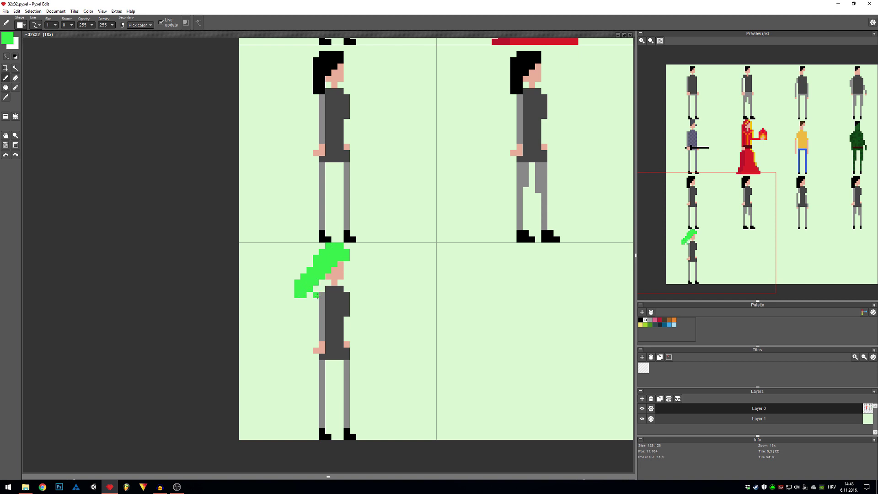
# Derive a darker, more saturated green from the hair colour and pencil shaded locks behind the neck and beside the face
pyautogui.click(4, 41)
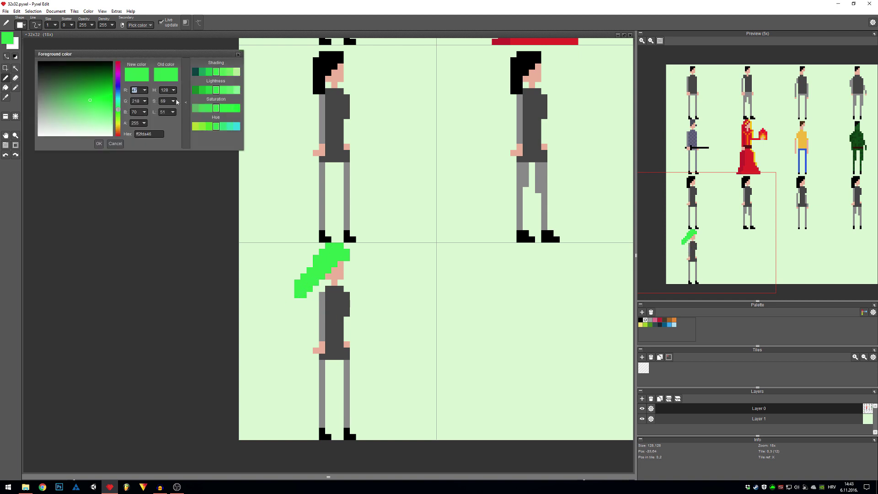
pyautogui.click(208, 73)
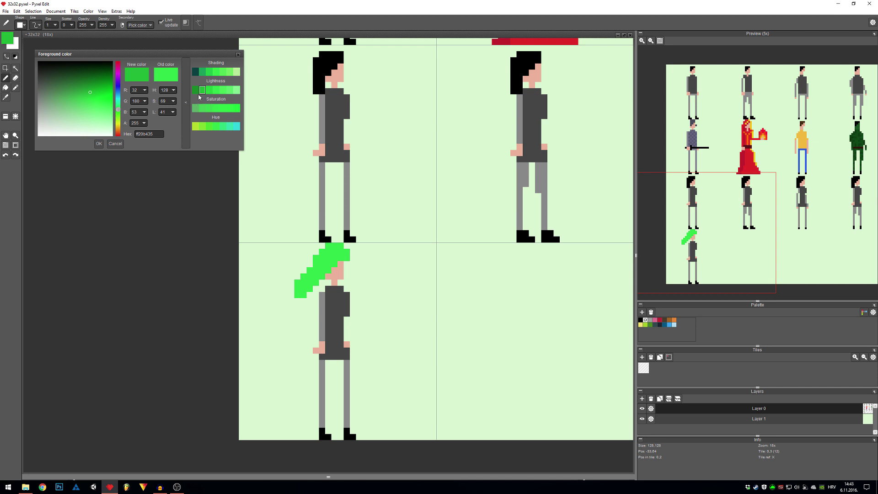
pyautogui.click(198, 90)
pyautogui.click(99, 145)
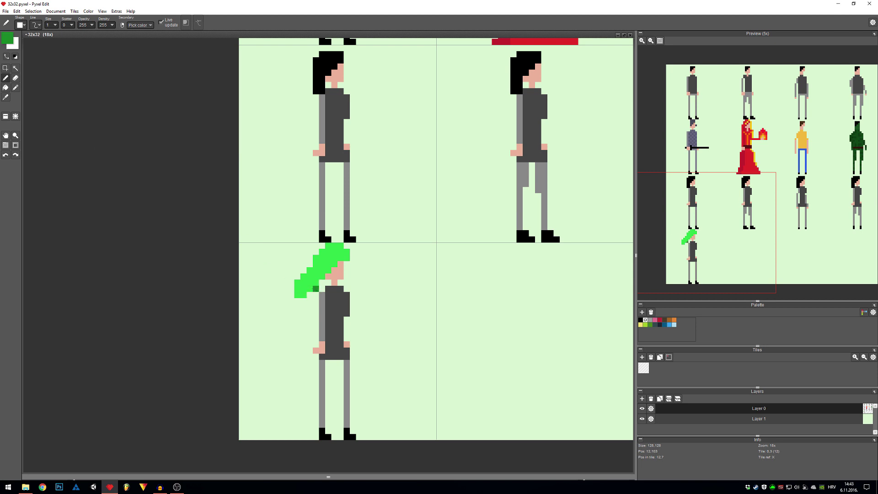
pyautogui.click(10, 35)
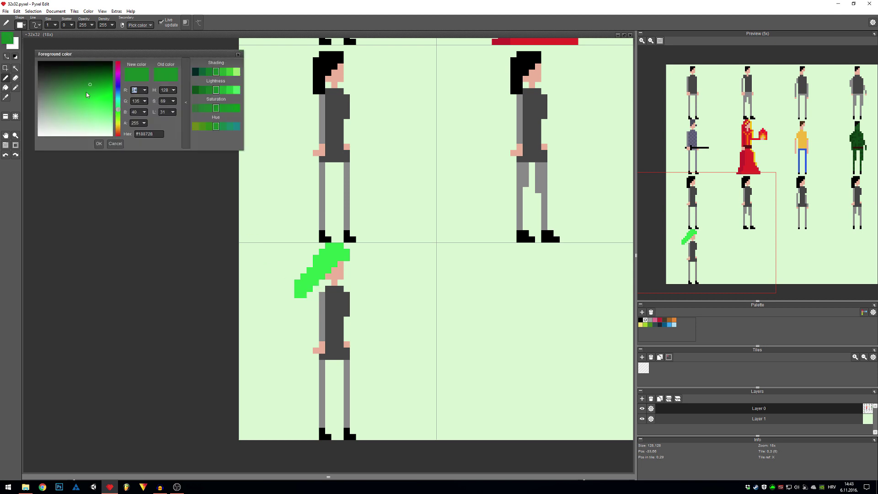
pyautogui.moveTo(91, 80)
pyautogui.mouseDown()
pyautogui.moveTo(78, 79)
pyautogui.moveTo(103, 83)
pyautogui.mouseUp()
pyautogui.click(98, 144)
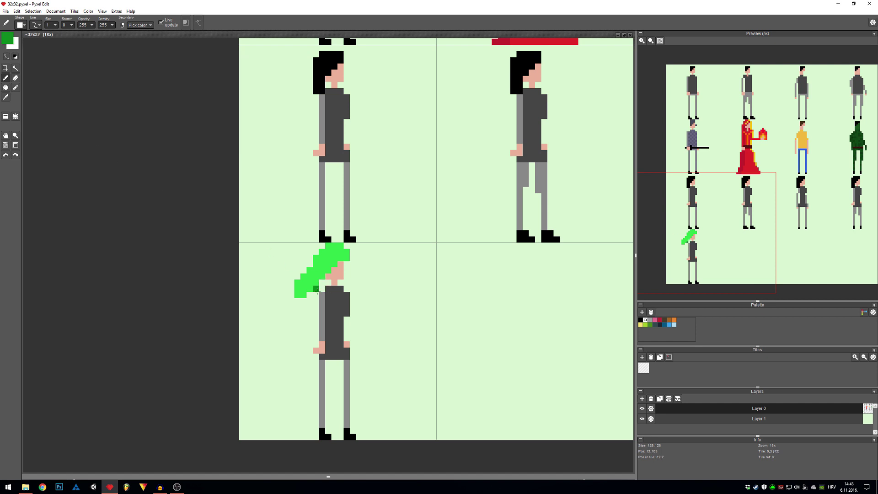
pyautogui.moveTo(316, 290)
pyautogui.mouseDown()
pyautogui.moveTo(316, 310)
pyautogui.moveTo(321, 281)
pyautogui.moveTo(346, 288)
pyautogui.moveTo(348, 265)
pyautogui.mouseUp()
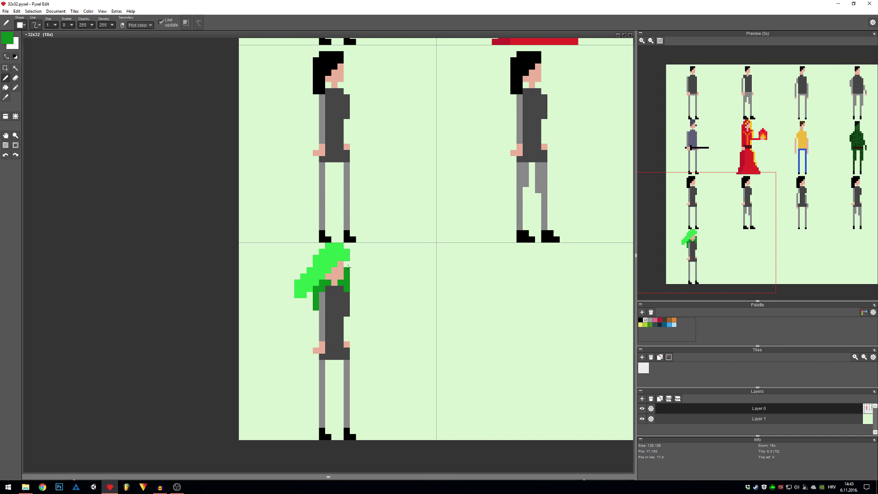
# Erase the dark green lock in front of the face and redraw it in the bright hair green
pyautogui.press('i')
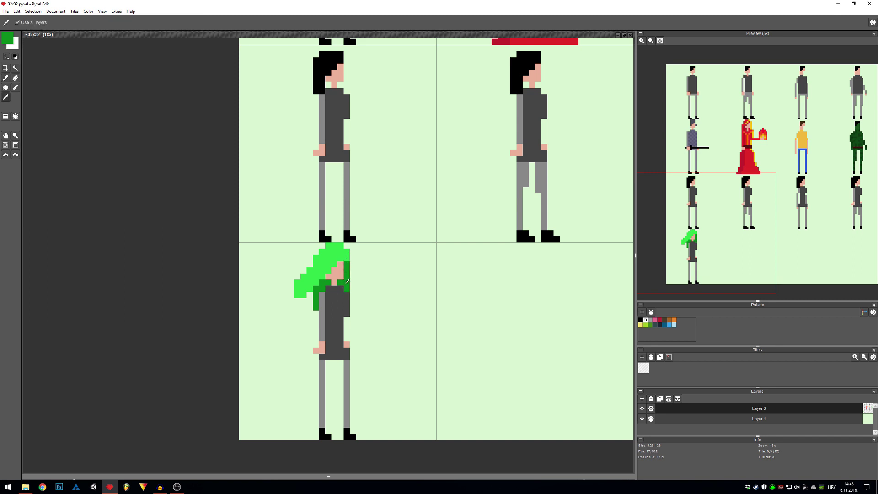
pyautogui.press('e')
pyautogui.moveTo(347, 264); pyautogui.dragTo(347, 276)
pyautogui.press('i')
pyautogui.click(345, 259)
pyautogui.press('b')
pyautogui.press('i')
pyautogui.press('b')
# Derive a slightly darker green from the hair colour and pencil shading pixels along the hair edge above the face
pyautogui.click(7, 41)
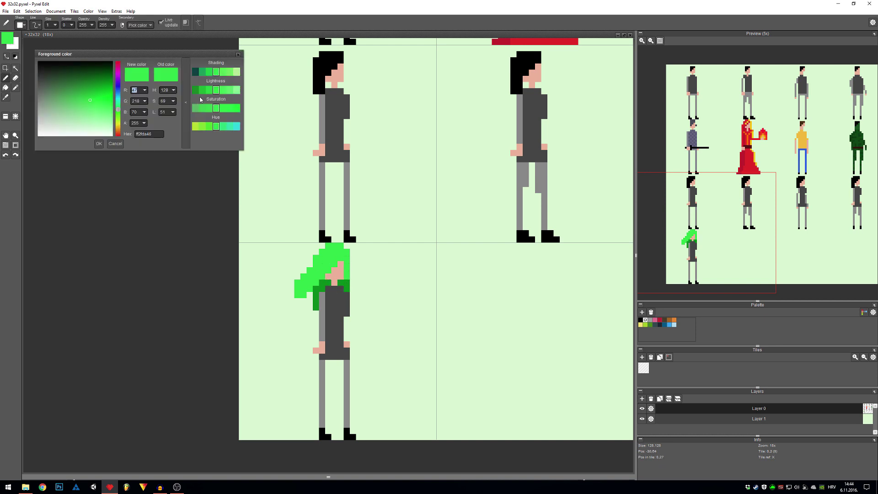
pyautogui.click(209, 91)
pyautogui.click(99, 144)
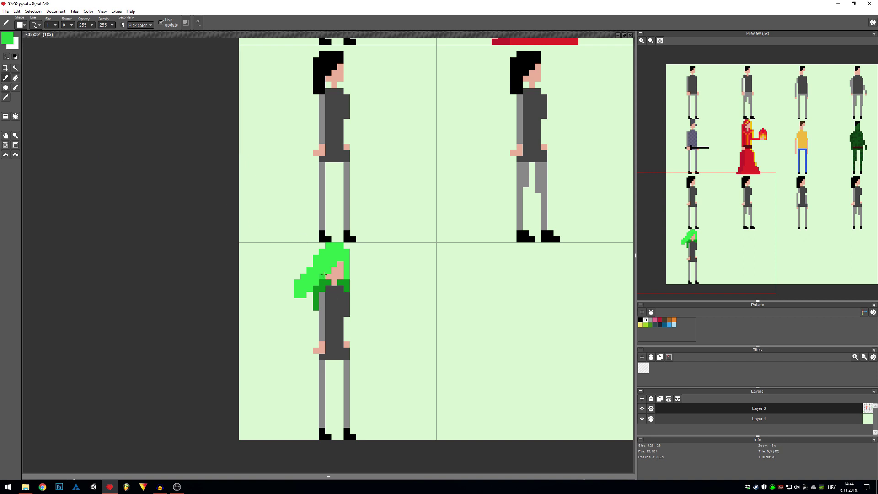
pyautogui.click(334, 263)
pyautogui.moveTo(344, 292); pyautogui.dragTo(339, 283)
# Derive a darker skin tone from the face colour and pencil shadow pixels on the face beneath the hair
pyautogui.rightClick(332, 264)
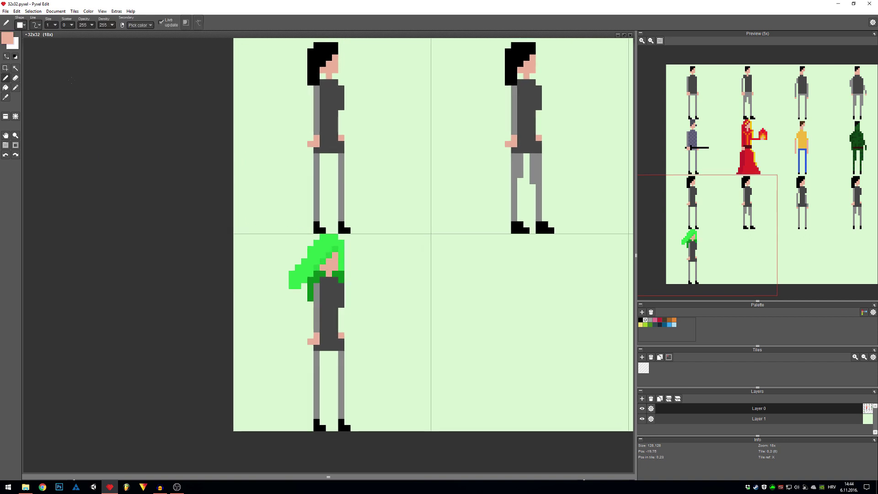
pyautogui.click(11, 41)
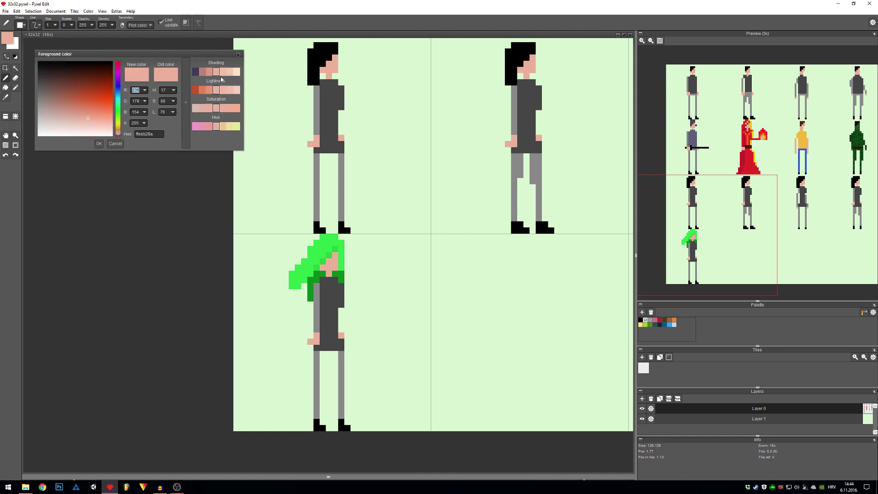
pyautogui.click(212, 91)
pyautogui.click(99, 144)
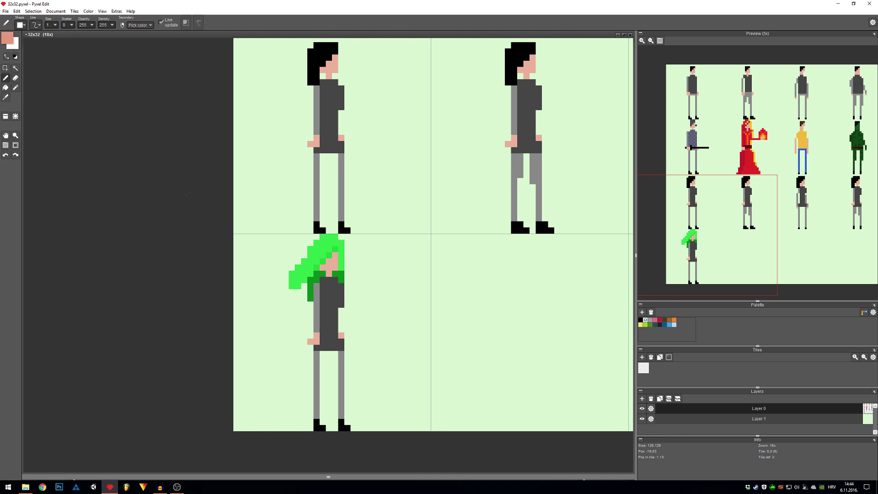
pyautogui.moveTo(325, 263); pyautogui.dragTo(335, 258)
# Pencil the dark green down the figure's back, widening it behind the hand and adding a ragged hem below the tunic
pyautogui.scroll(-4, 361, 285)
pyautogui.scroll(5, 347, 297)
pyautogui.keyDown('alt'); pyautogui.click(339, 307); pyautogui.keyUp('alt')
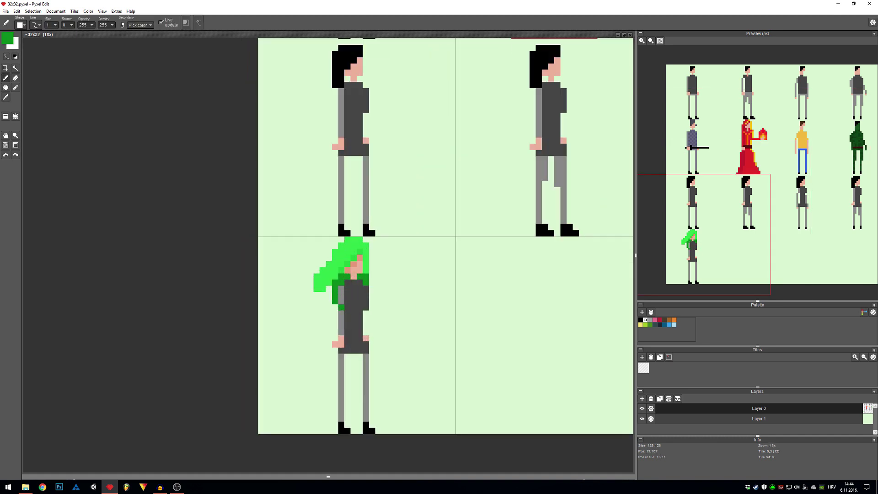
pyautogui.moveTo(334, 326)
pyautogui.mouseDown()
pyautogui.moveTo(317, 297)
pyautogui.moveTo(305, 333)
pyautogui.moveTo(317, 332)
pyautogui.mouseUp()
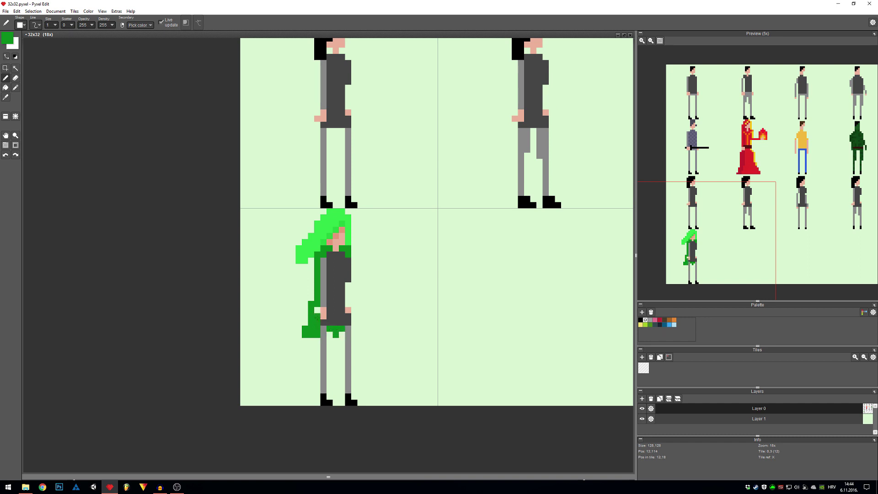
pyautogui.click(355, 261)
# Fill both legs with a slightly darker shade of the hair green, trying it on the tunic and undoing that fill
pyautogui.keyDown('alt'); pyautogui.click(314, 237); pyautogui.keyUp('alt')
pyautogui.click(11, 43)
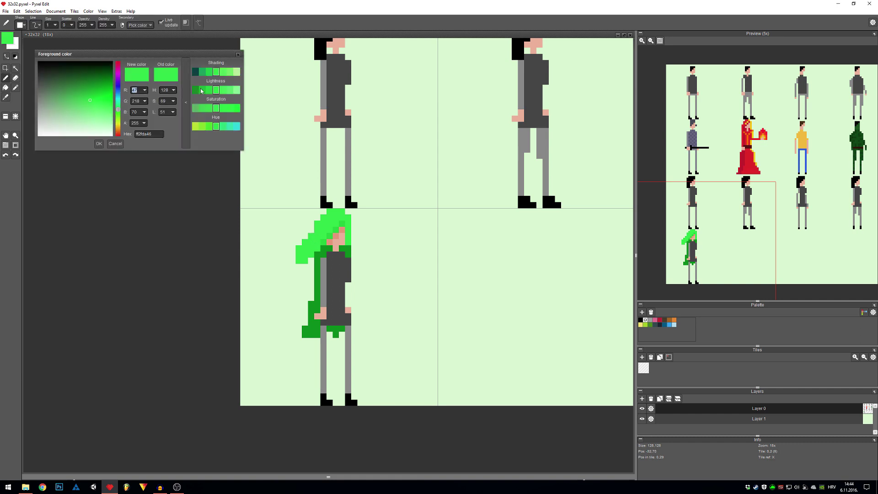
pyautogui.click(207, 91)
pyautogui.click(98, 144)
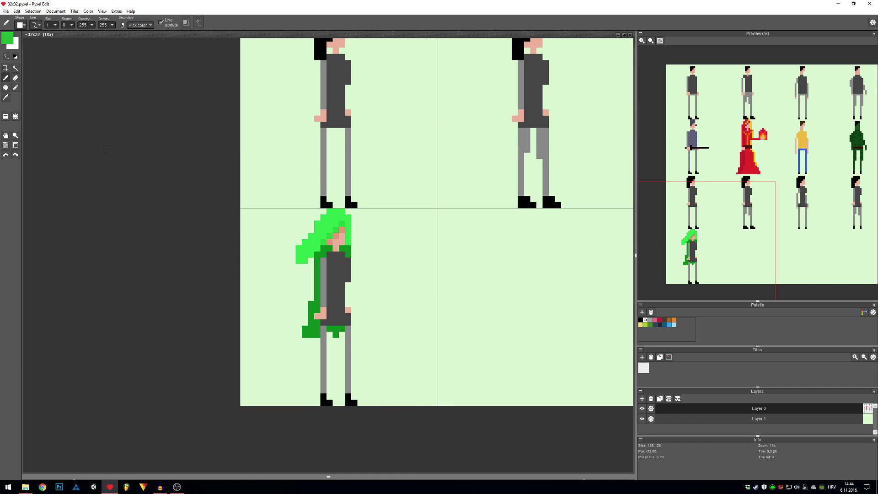
pyautogui.press('f')
pyautogui.click(338, 313)
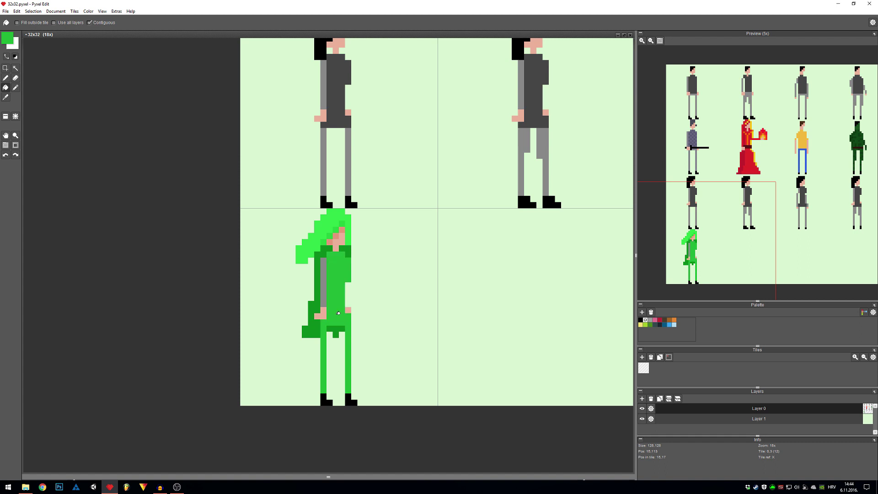
pyautogui.hotkey('ctrl', 'z')
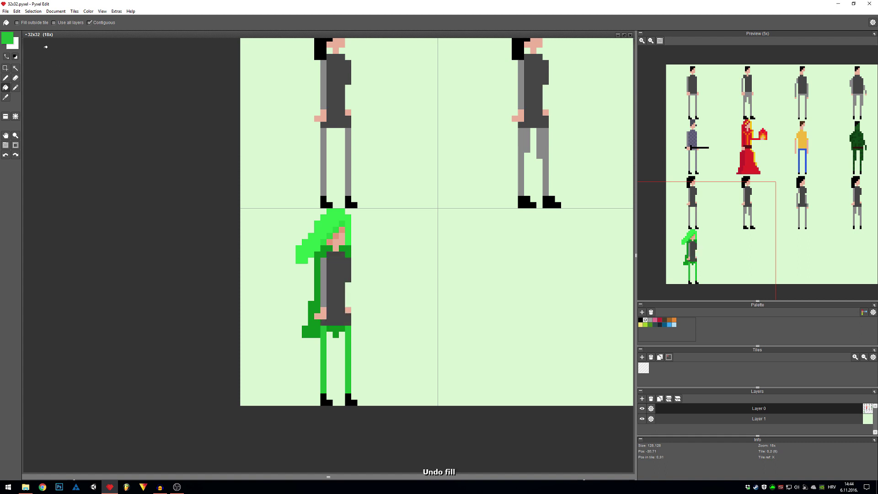
# Choose a duller green (R 45, G 165, B 62) and fill the dark grey tunic with it
pyautogui.click(8, 40)
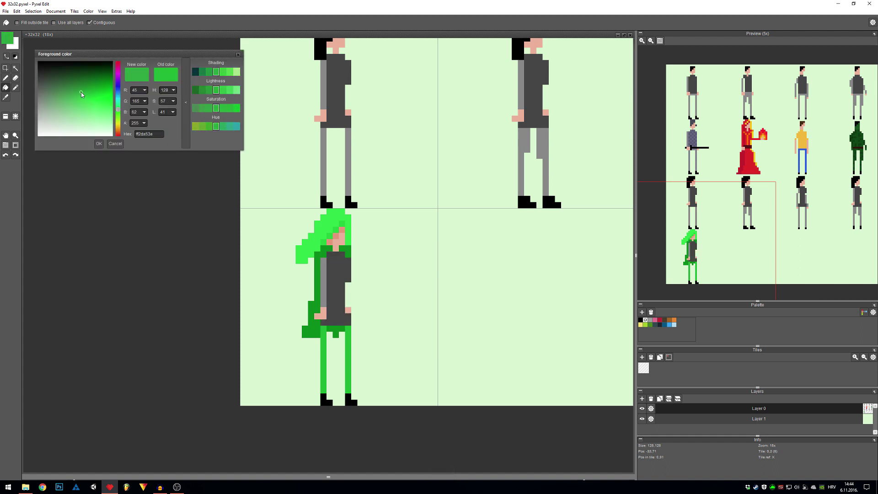
pyautogui.click(99, 143)
pyautogui.click(343, 291)
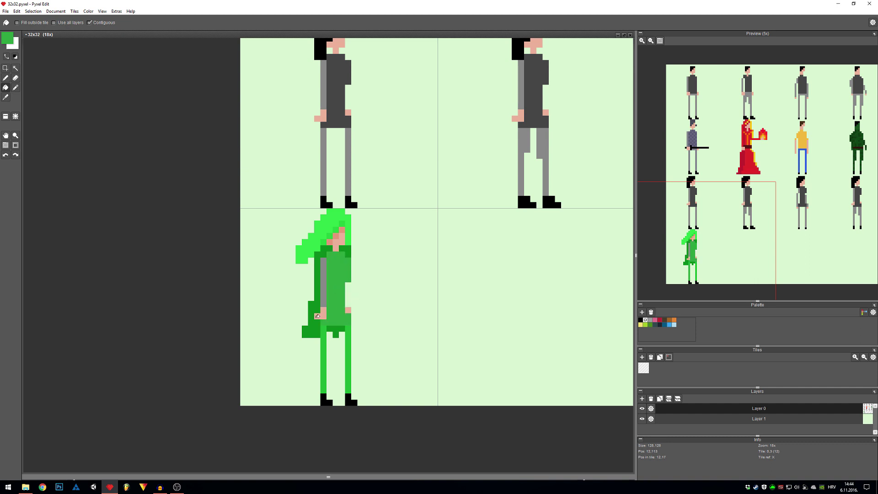
pyautogui.rightClick(317, 321)
pyautogui.press('b')
pyautogui.moveTo(348, 285); pyautogui.dragTo(348, 302)
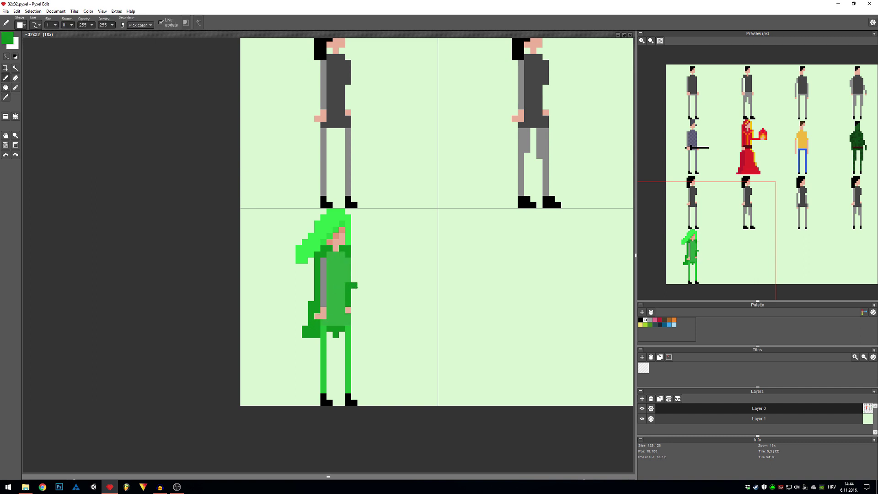
pyautogui.press('e')
pyautogui.moveTo(349, 304); pyautogui.dragTo(348, 285)
# Pencil the tunic's lower torso in a darker, more saturated green and fill the grey arm with the tunic green
pyautogui.rightClick(348, 278)
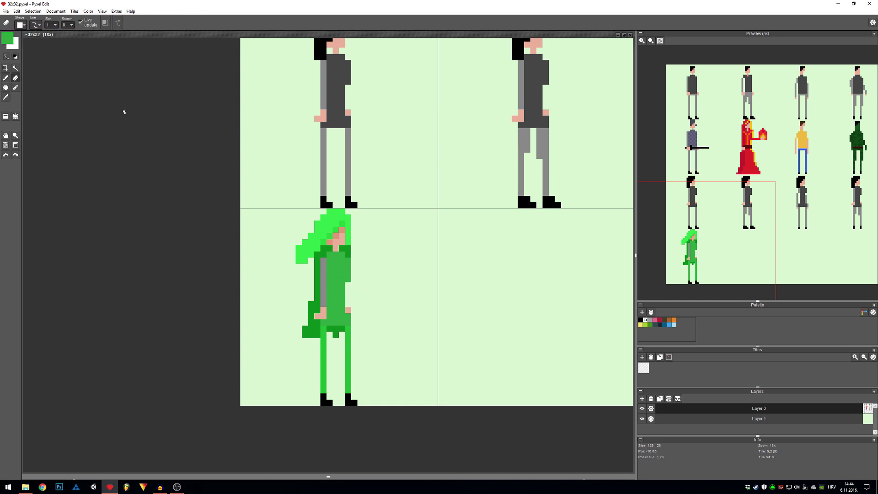
pyautogui.click(11, 40)
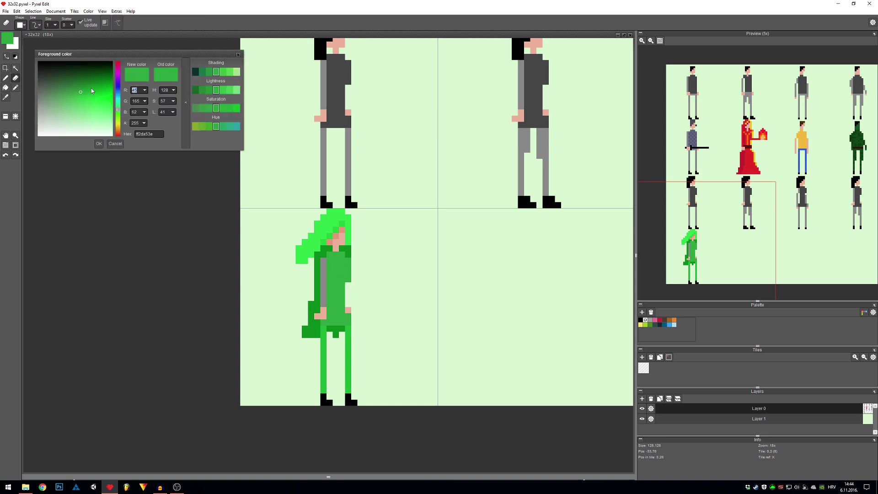
pyautogui.click(92, 88)
pyautogui.click(99, 143)
pyautogui.press('b')
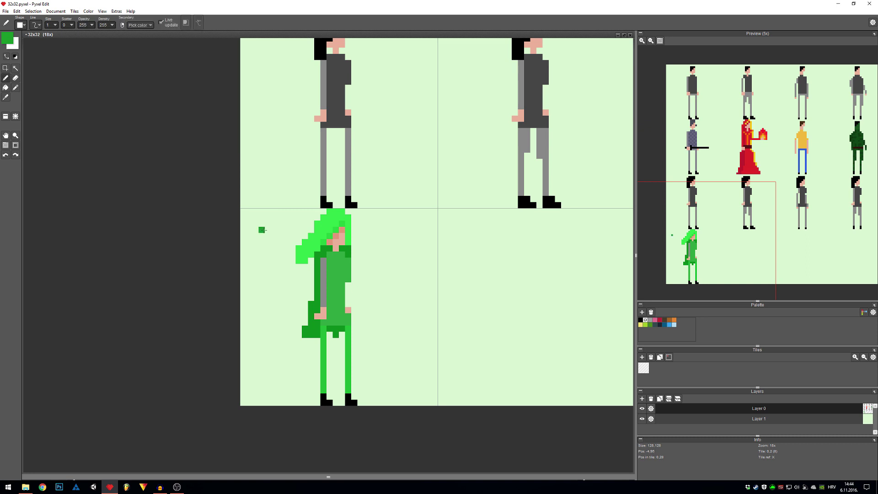
pyautogui.moveTo(329, 285); pyautogui.dragTo(332, 308)
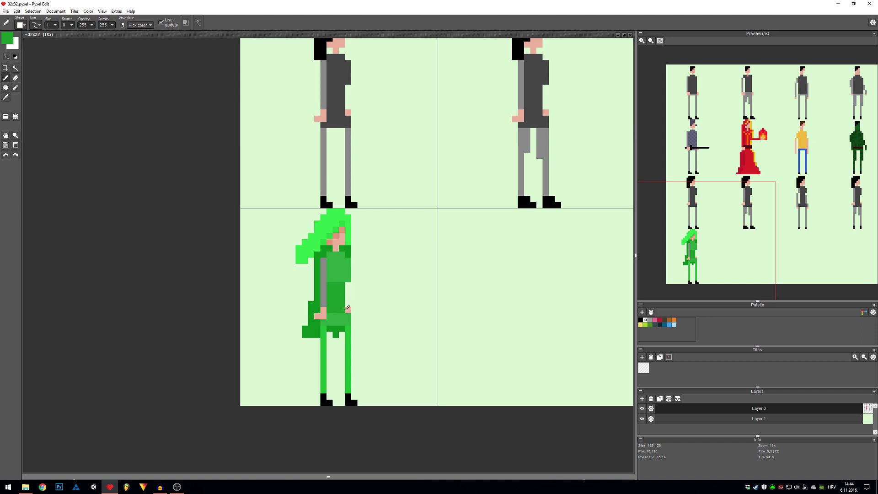
pyautogui.keyDown('alt'); pyautogui.click(346, 319); pyautogui.keyUp('alt')
pyautogui.press('f')
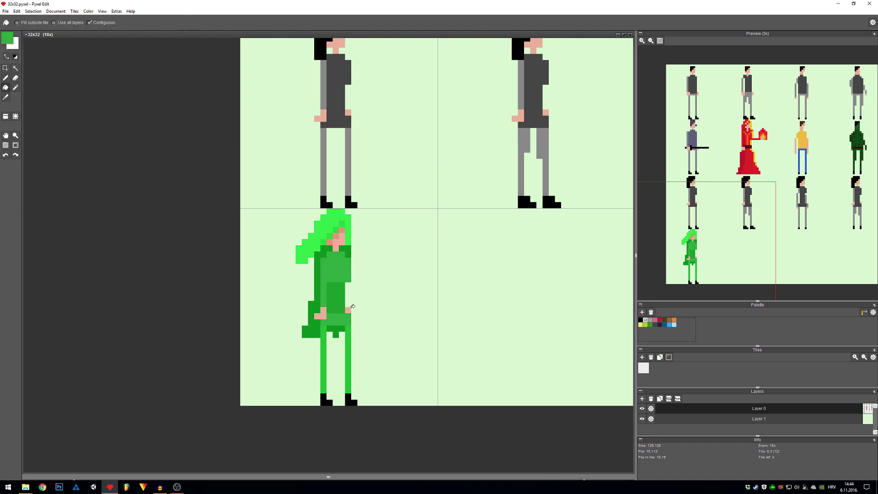
# Examine the green figure's colours and shading up close and beside the other characters
pyautogui.scroll(-3, 352, 305)
pyautogui.press('space')
pyautogui.moveTo(382, 331)
pyautogui.mouseDown()
pyautogui.moveTo(328, 339)
pyautogui.moveTo(371, 329)
pyautogui.mouseUp()
pyautogui.scroll(3, 362, 326)
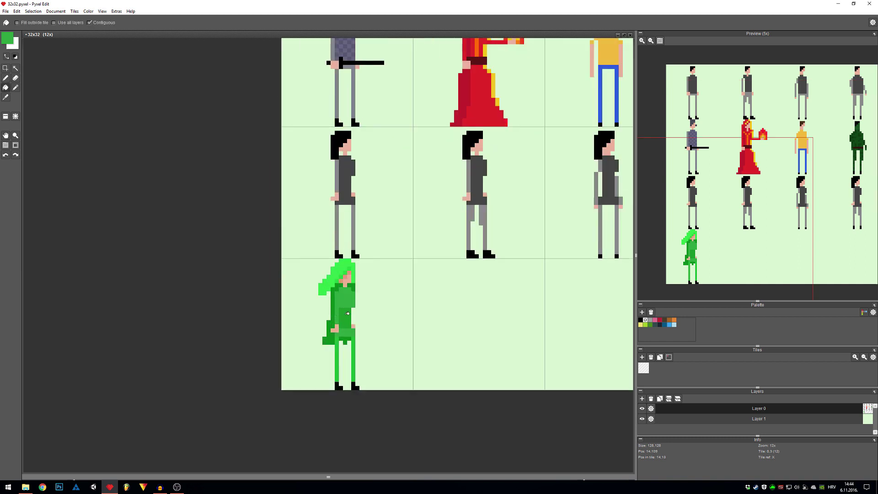
pyautogui.scroll(-2, 387, 327)
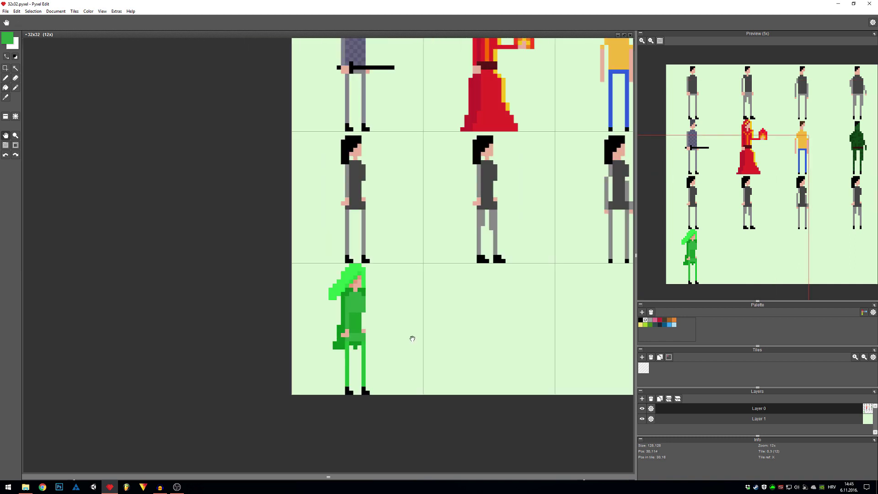
pyautogui.scroll(1, 411, 337)
pyautogui.scroll(1, 324, 353)
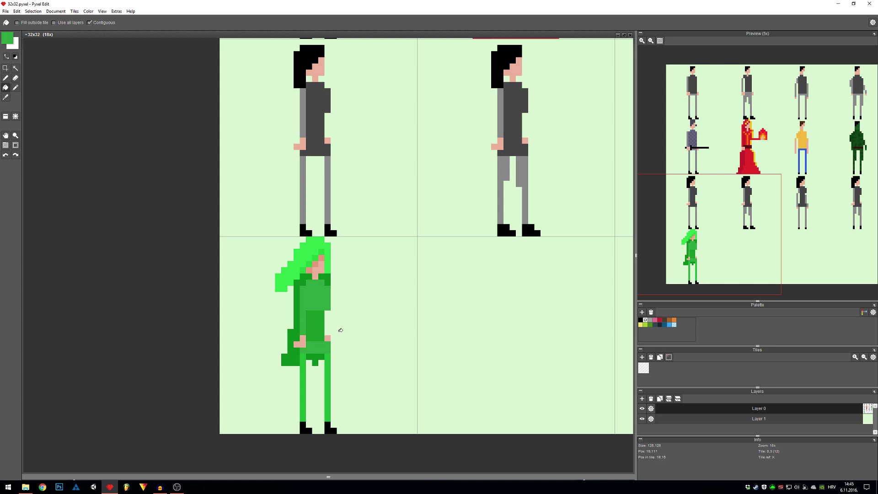
pyautogui.scroll(-1, 337, 328)
pyautogui.press('space')
pyautogui.moveTo(314, 346); pyautogui.dragTo(301, 366)
pyautogui.scroll(1, 218, 366)
pyautogui.press('space')
pyautogui.scroll(2, 265, 342)
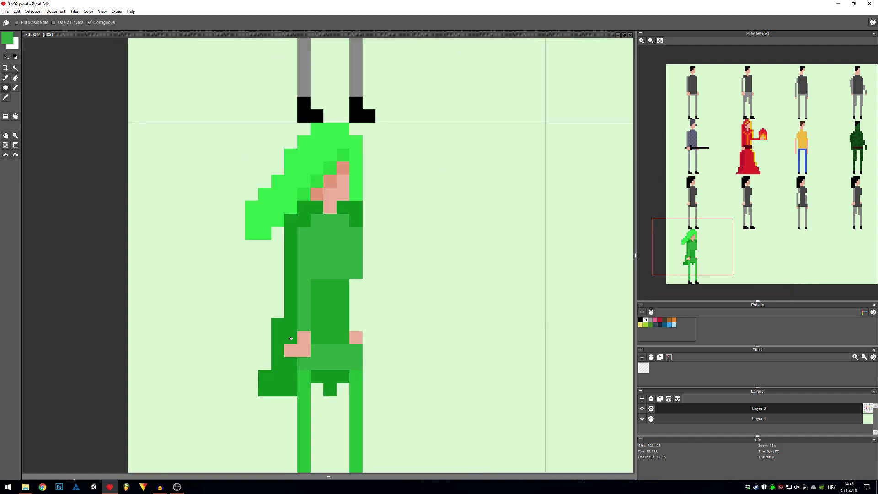
pyautogui.scroll(-2, 291, 343)
pyautogui.press('b')
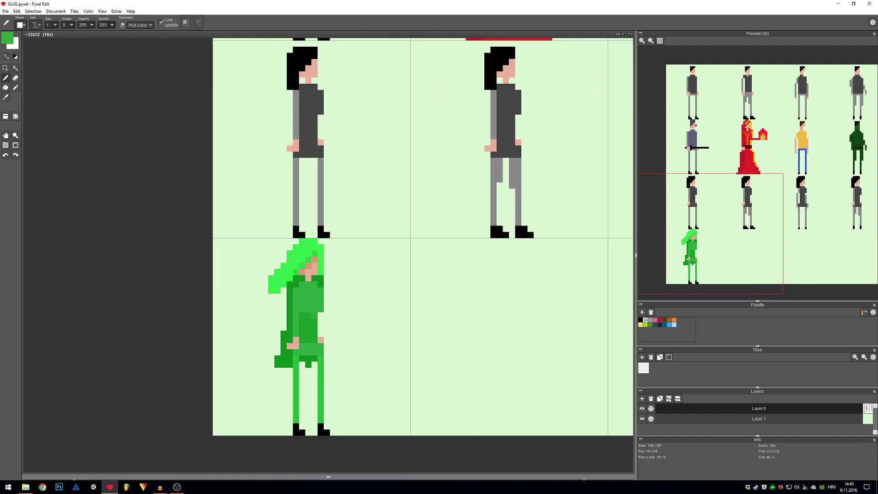
pyautogui.scroll(1, 315, 317)
pyautogui.scroll(-2, 399, 320)
# Copy the long-haired template with the wider stance into the empty tile directly below it
pyautogui.press('space')
pyautogui.moveTo(446, 333); pyautogui.dragTo(316, 358)
pyautogui.press('a')
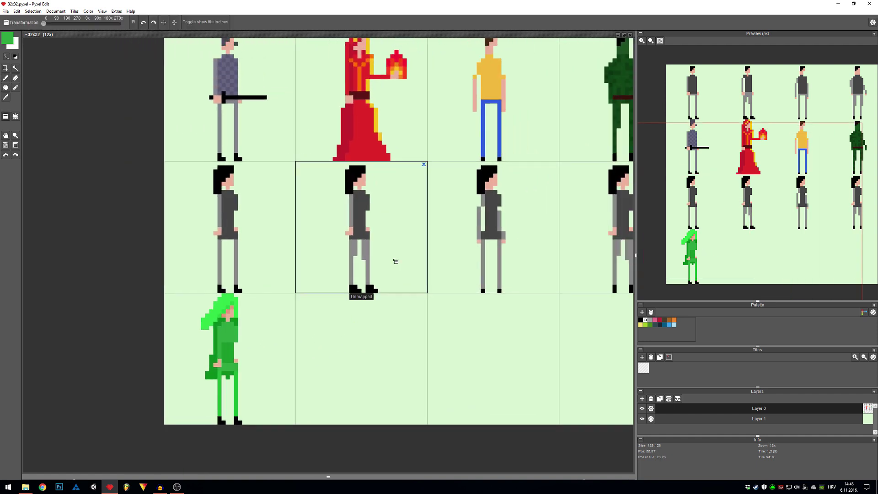
pyautogui.rightClick(395, 260)
pyautogui.click(407, 368)
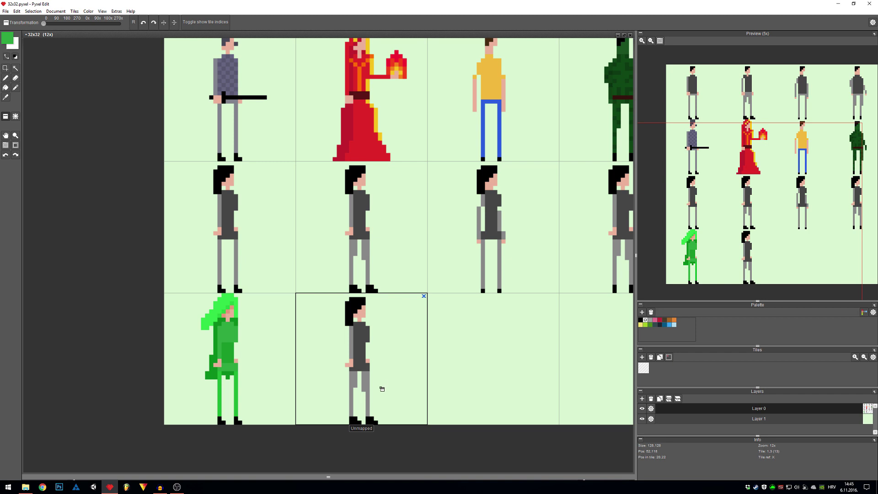
pyautogui.scroll(1, 380, 389)
pyautogui.press('b')
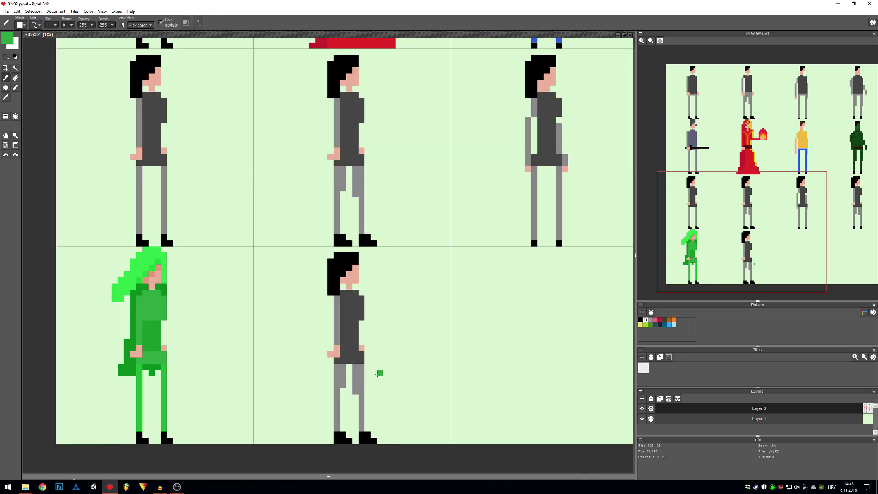
pyautogui.press('s')
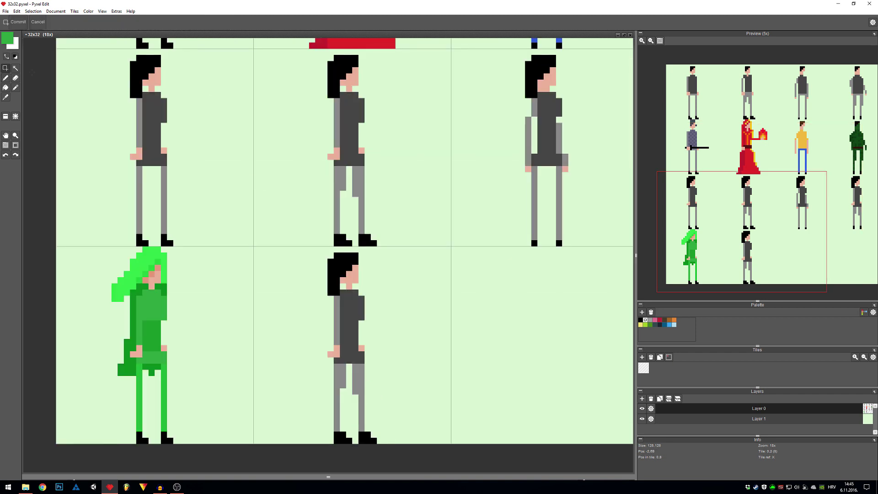
pyautogui.click(9, 39)
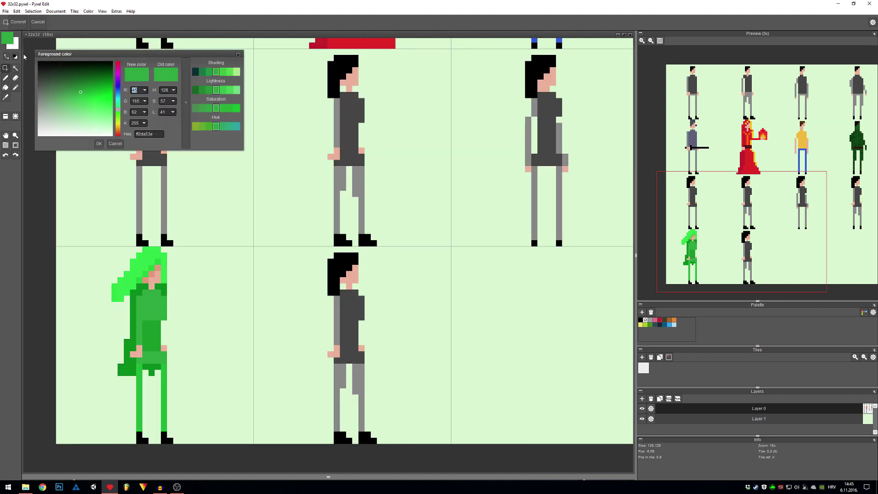
pyautogui.click(114, 144)
# Sample the skin colour from the copied figure's hand and pencil bare legs, leaving a grey row beneath the tunic
pyautogui.press('b')
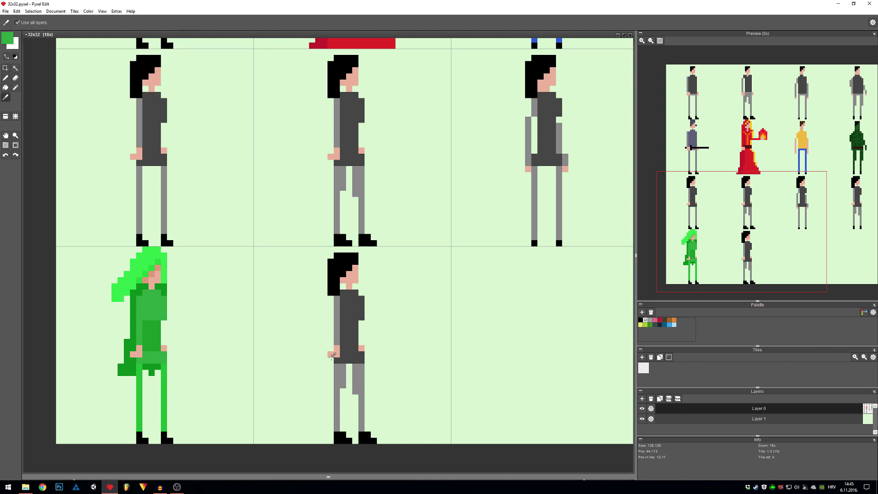
pyautogui.keyDown('alt'); pyautogui.click(335, 355); pyautogui.keyUp('alt')
pyautogui.moveTo(336, 427)
pyautogui.mouseDown()
pyautogui.moveTo(341, 373)
pyautogui.moveTo(360, 384)
pyautogui.moveTo(359, 377)
pyautogui.moveTo(361, 426)
pyautogui.mouseUp()
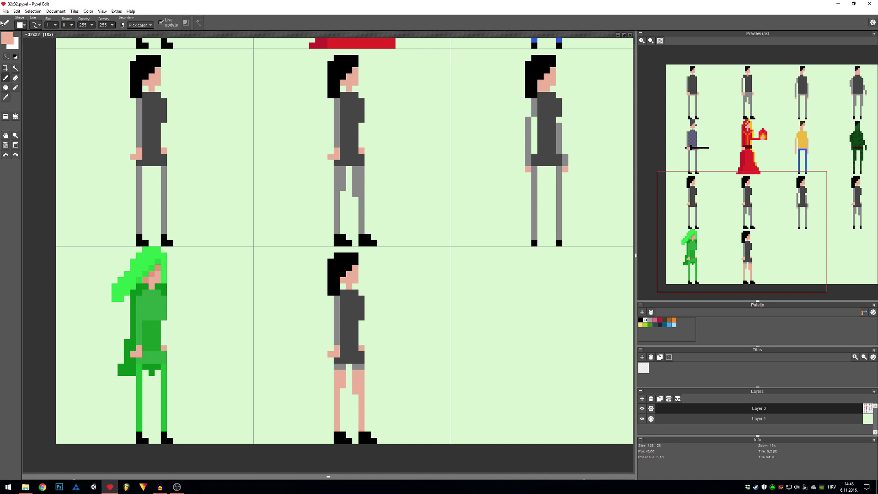
# Choose a red (R 227, G 36, B 36) and pencil short red shorts over the copied figure's hips and upper legs
pyautogui.click(10, 40)
pyautogui.moveTo(117, 132); pyautogui.dragTo(94, 100)
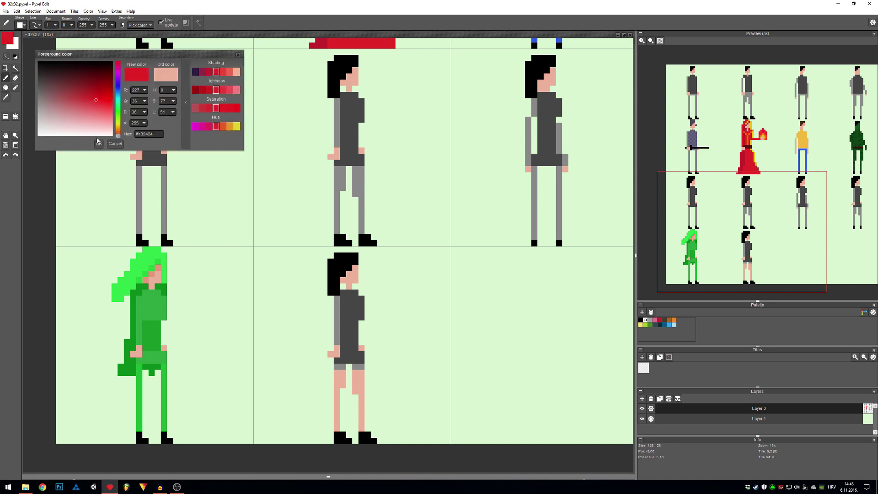
pyautogui.click(98, 143)
pyautogui.moveTo(337, 366); pyautogui.dragTo(362, 366)
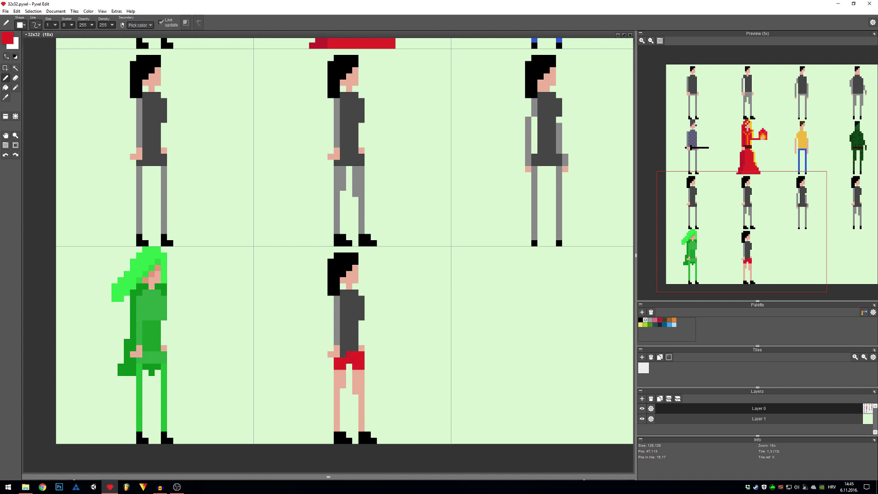
pyautogui.moveTo(372, 421); pyautogui.dragTo(364, 413)
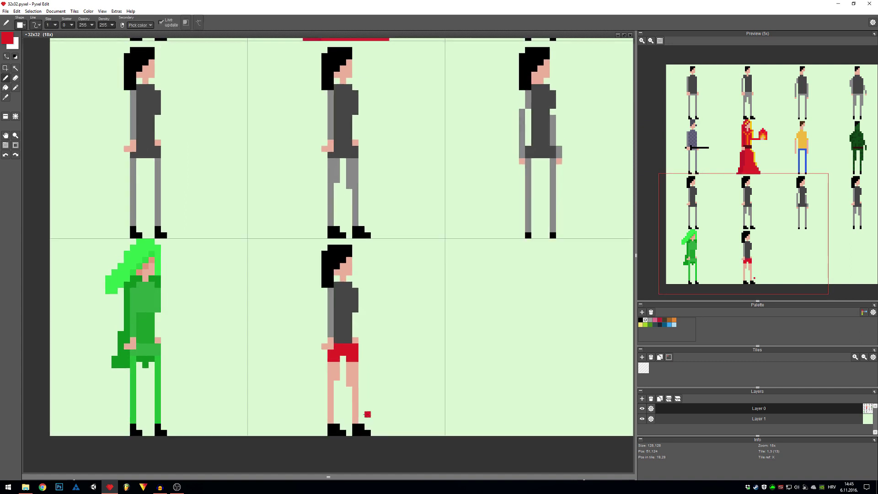
# Recolour the copied figure's black shoes red, erasing a pixel beneath each sole
pyautogui.click(330, 426)
pyautogui.click(343, 432)
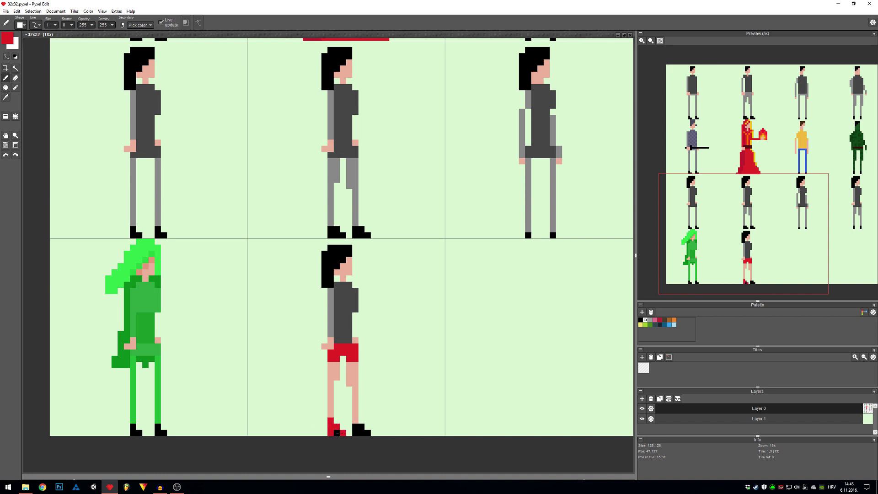
pyautogui.press('e')
pyautogui.click(337, 432)
pyautogui.click(361, 432)
pyautogui.press('b')
pyautogui.moveTo(355, 432); pyautogui.dragTo(356, 427)
pyautogui.click(361, 427)
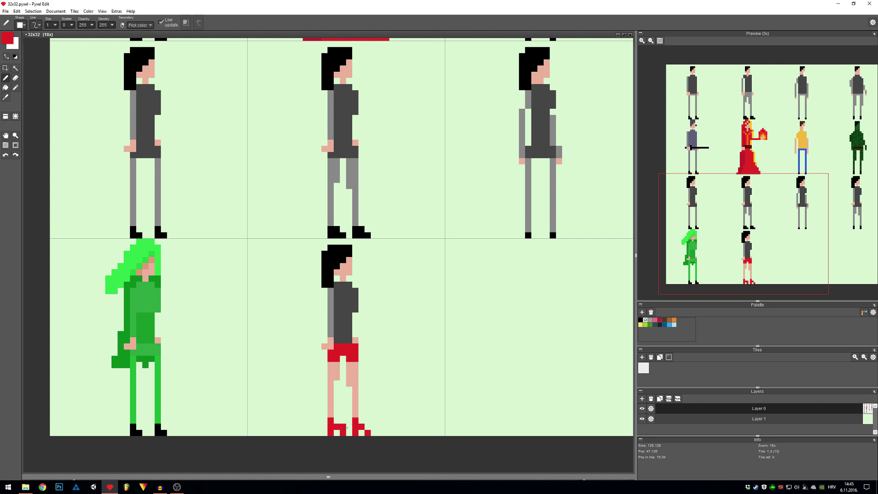
# Fill out the red shoes and erase their upper front pixels to form stepped high heels
pyautogui.click(337, 426)
pyautogui.scroll(-5, 389, 430)
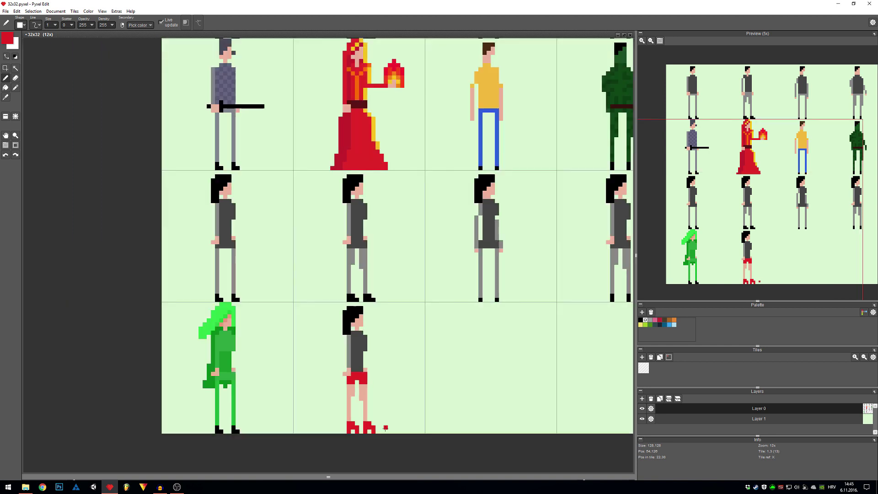
pyautogui.scroll(2, 382, 429)
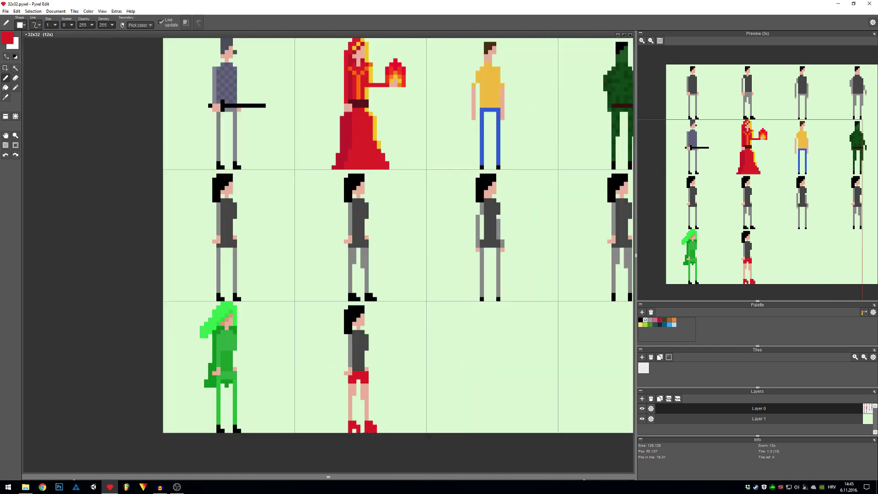
pyautogui.scroll(3, 357, 422)
pyautogui.scroll(-2, 354, 411)
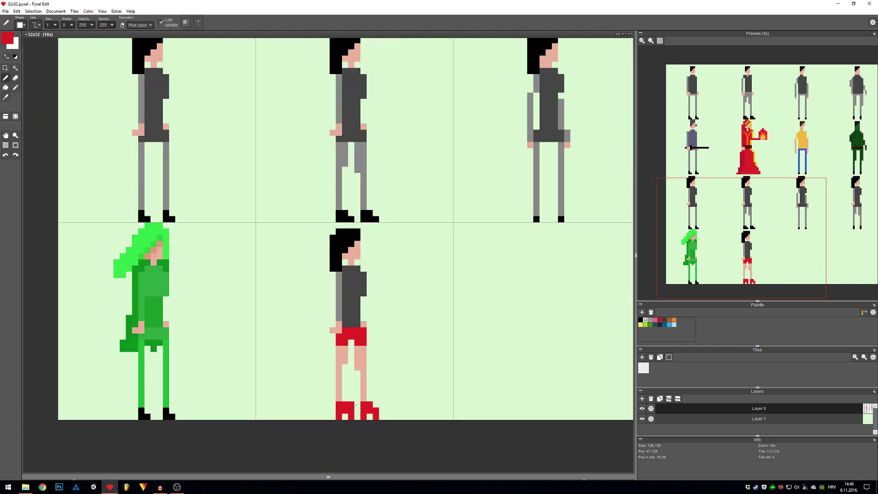
pyautogui.scroll(2, 354, 405)
pyautogui.press('e')
pyautogui.moveTo(340, 404)
pyautogui.mouseDown()
pyautogui.moveTo(436, 404)
pyautogui.moveTo(387, 413)
pyautogui.mouseUp()
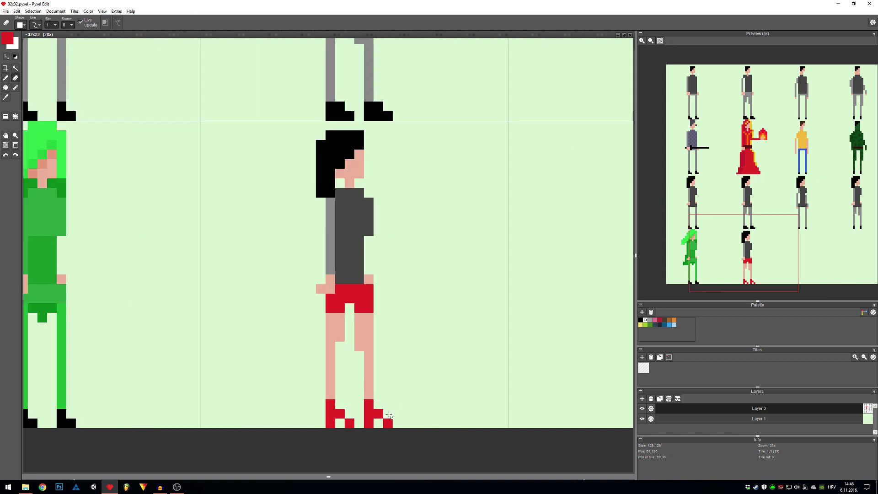
# Sample the skin colour from the leg and pencil a bare midriff, leaving a cropped dark grey top
pyautogui.press('space')
pyautogui.moveTo(409, 362); pyautogui.dragTo(414, 427)
pyautogui.rightClick(372, 397)
pyautogui.press('b')
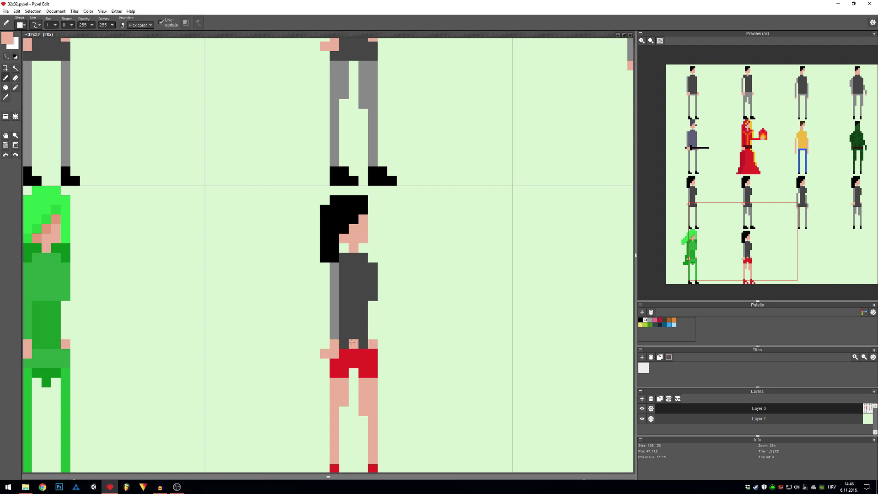
pyautogui.moveTo(354, 344)
pyautogui.mouseDown()
pyautogui.moveTo(360, 337)
pyautogui.moveTo(345, 324)
pyautogui.moveTo(361, 317)
pyautogui.moveTo(346, 308)
pyautogui.mouseUp()
pyautogui.moveTo(325, 267); pyautogui.dragTo(306, 283)
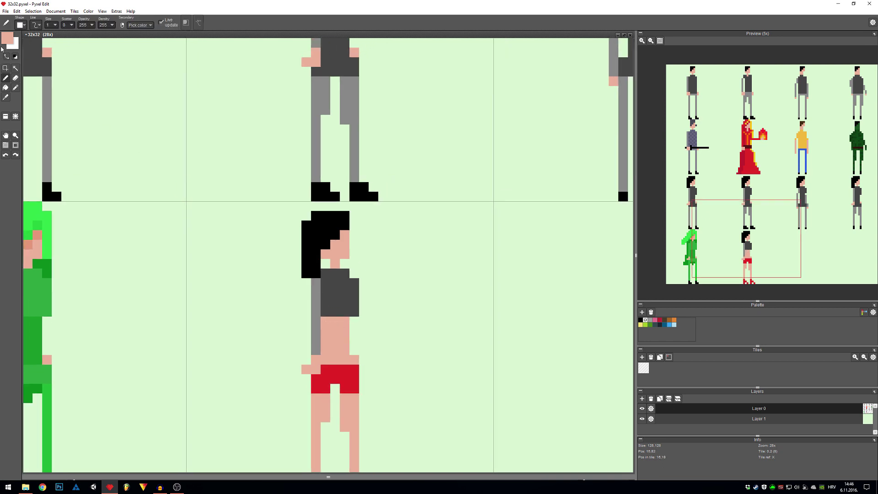
# Choose a bright yellow and fill the black hair of the figure in red shorts
pyautogui.click(8, 39)
pyautogui.click(119, 128)
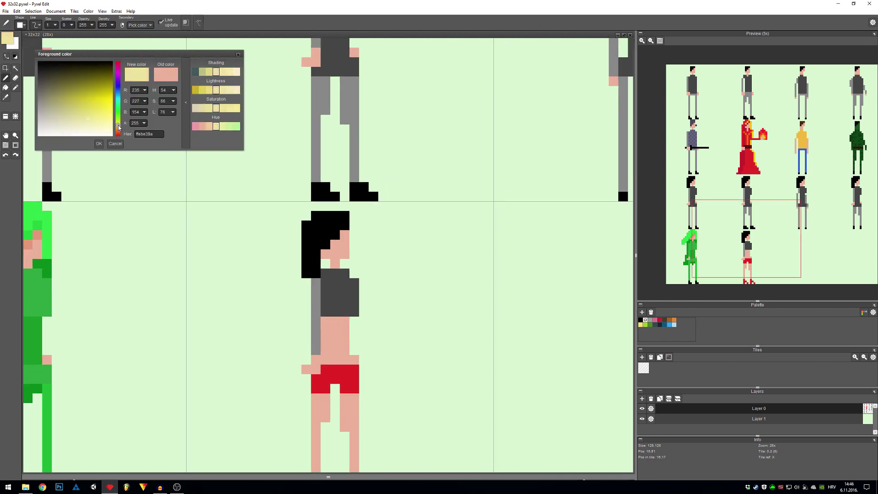
pyautogui.click(102, 107)
pyautogui.click(98, 143)
pyautogui.press('f')
pyautogui.click(317, 244)
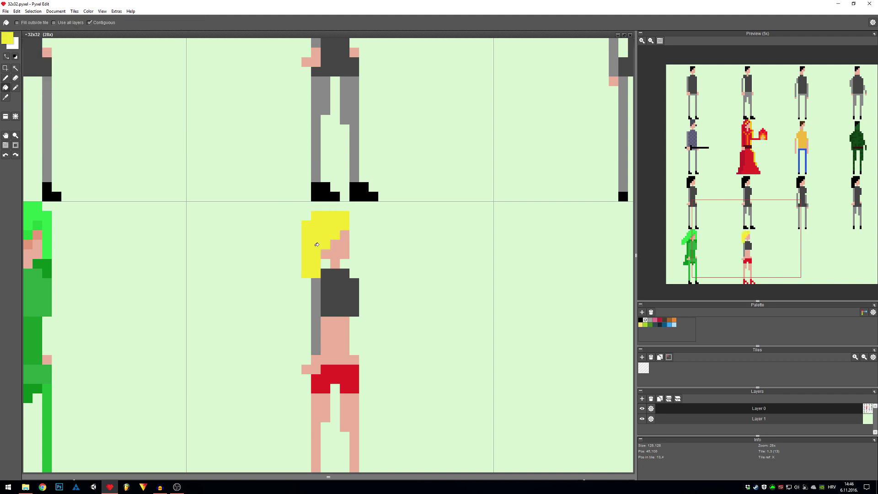
# Pencil the yellow hair down the figure's back in a two-pixel-wide strip reaching the hand
pyautogui.press('b')
pyautogui.press('space')
pyautogui.moveTo(342, 346); pyautogui.dragTo(351, 328)
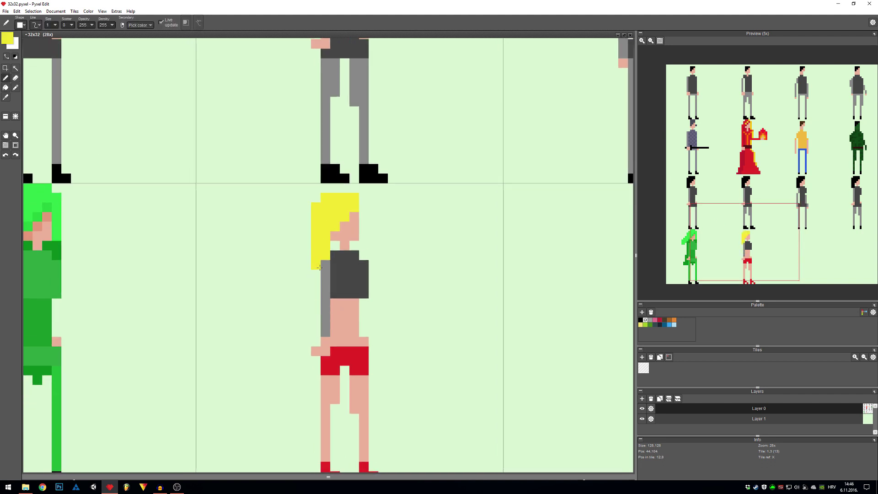
pyautogui.hotkey('ctrl', 'z')
pyautogui.click(332, 257)
pyautogui.hotkey('ctrl', 'z')
pyautogui.moveTo(316, 263)
pyautogui.mouseDown()
pyautogui.moveTo(316, 337)
pyautogui.moveTo(306, 341)
pyautogui.moveTo(307, 229)
pyautogui.mouseUp()
pyautogui.click(440, 246)
pyautogui.hotkey('ctrl', 'z')
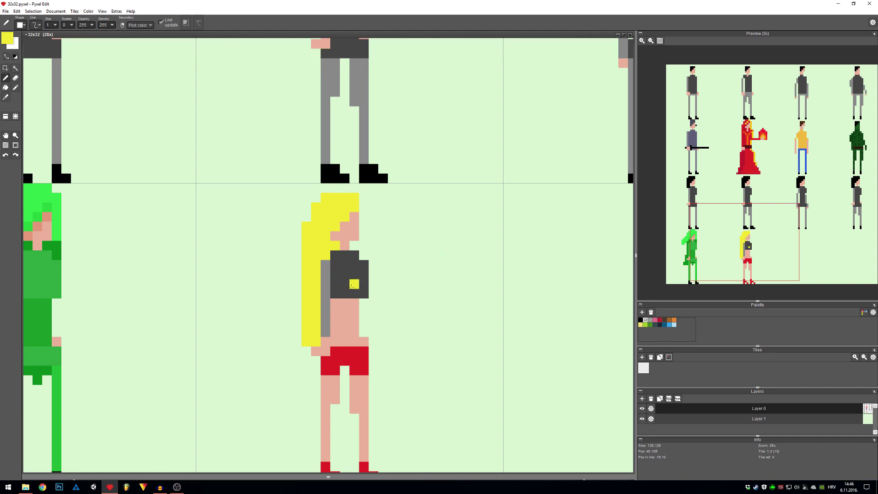
# Choose a strong blue and fill the figure's cropped top with it
pyautogui.click(8, 39)
pyautogui.moveTo(117, 98); pyautogui.dragTo(118, 90)
pyautogui.click(103, 100)
pyautogui.click(99, 143)
pyautogui.press('f')
pyautogui.click(353, 286)
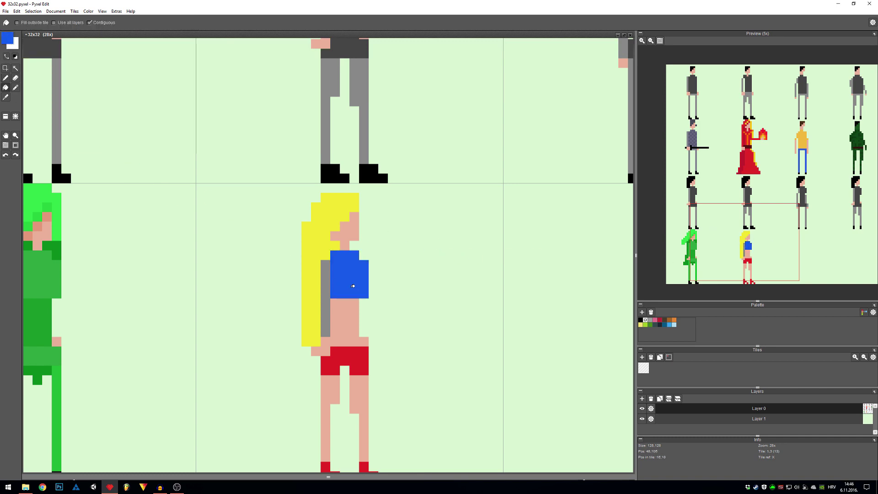
# Sample the midriff's skin colour and repaint the whole arm beside the blue top as bare skin
pyautogui.press('b')
pyautogui.moveTo(326, 265); pyautogui.dragTo(326, 274)
pyautogui.rightClick(344, 313)
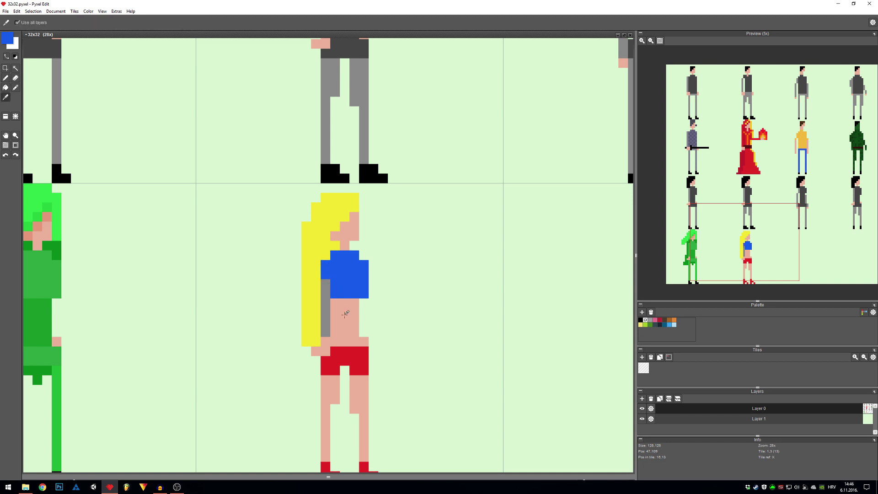
pyautogui.moveTo(329, 328); pyautogui.dragTo(325, 261)
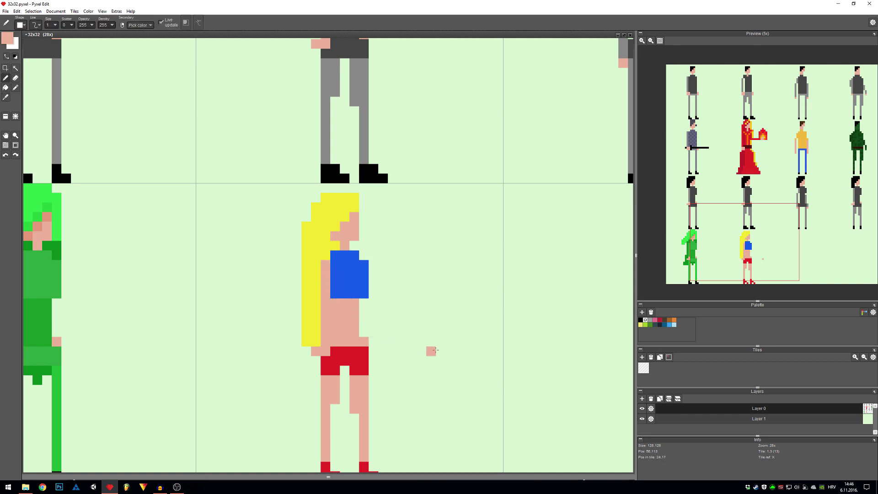
# Try adding skin-coloured pixels around the front hand above the shorts
pyautogui.scroll(-2, 416, 334)
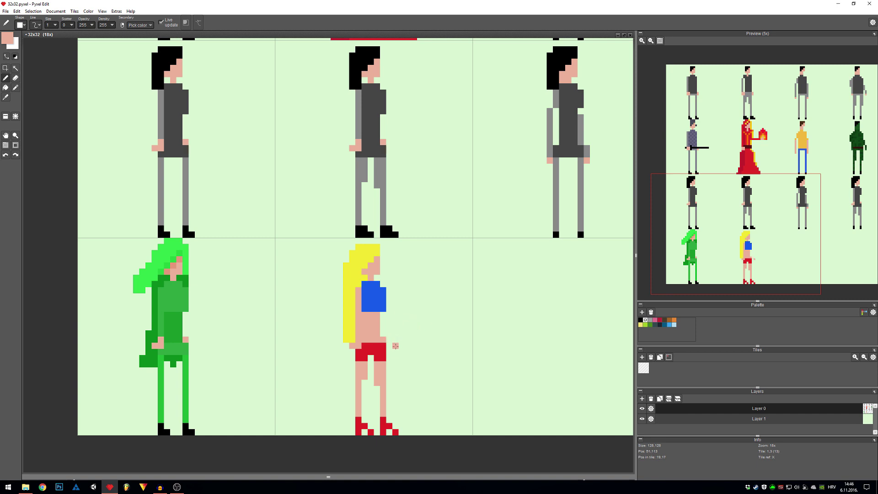
pyautogui.scroll(2, 394, 346)
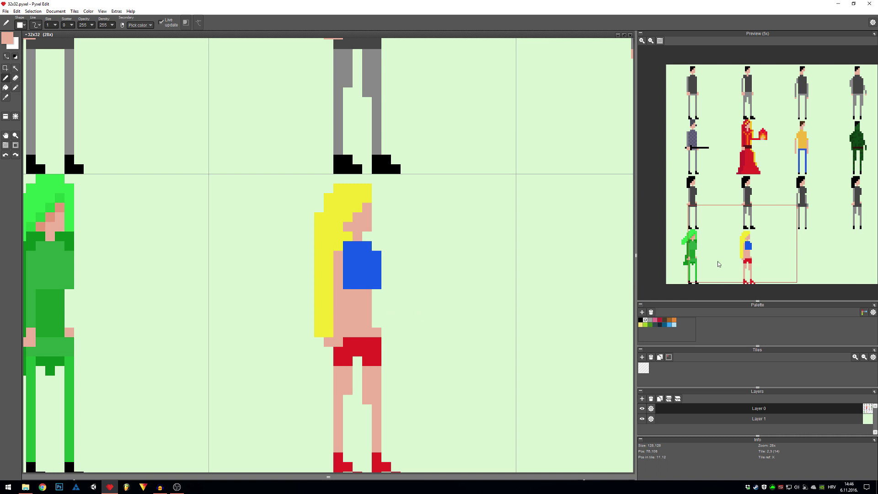
pyautogui.click(386, 323)
pyautogui.hotkey('ctrl', 'z')
pyautogui.click(385, 333)
pyautogui.click(379, 328)
pyautogui.scroll(-2, 369, 328)
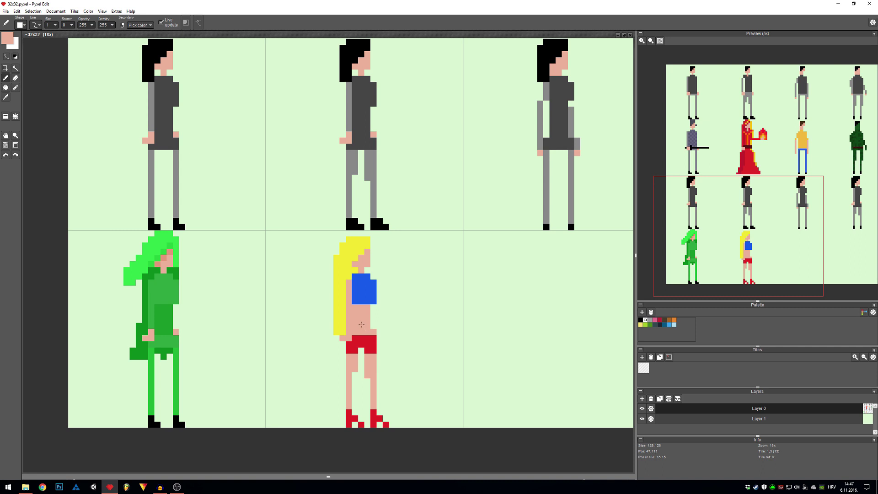
# Pencil blue pixels onto the front and lower edge of the top, making it fuller and one row longer
pyautogui.scroll(3, 362, 324)
pyautogui.keyDown('alt'); pyautogui.click(393, 281); pyautogui.keyUp('alt')
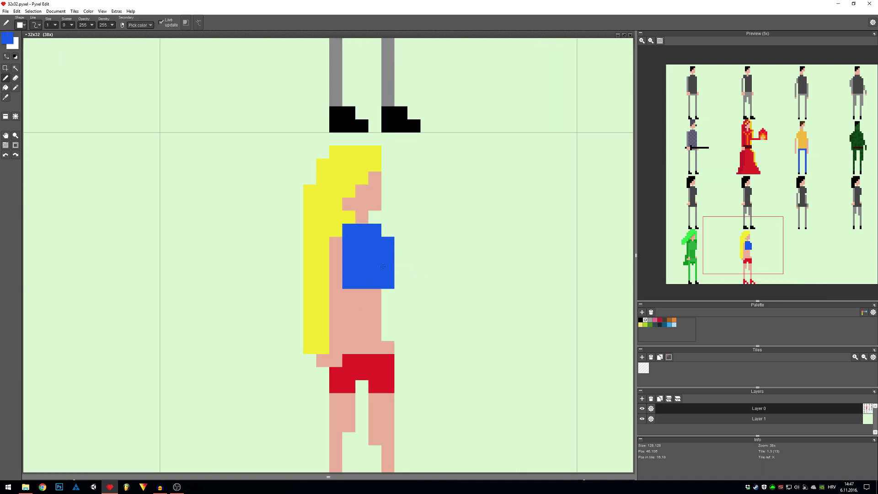
pyautogui.scroll(-3, 382, 266)
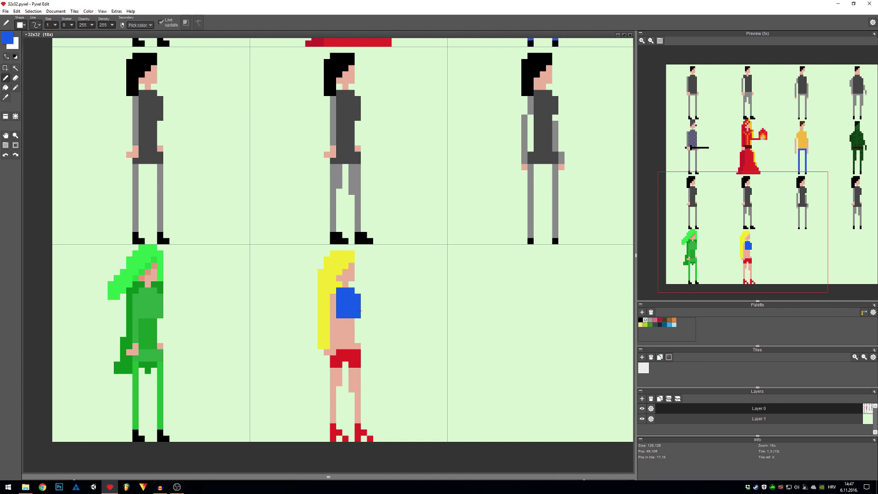
pyautogui.click(364, 305)
pyautogui.moveTo(357, 320); pyautogui.dragTo(344, 320)
pyautogui.keyDown('alt'); pyautogui.click(338, 283); pyautogui.keyUp('alt')
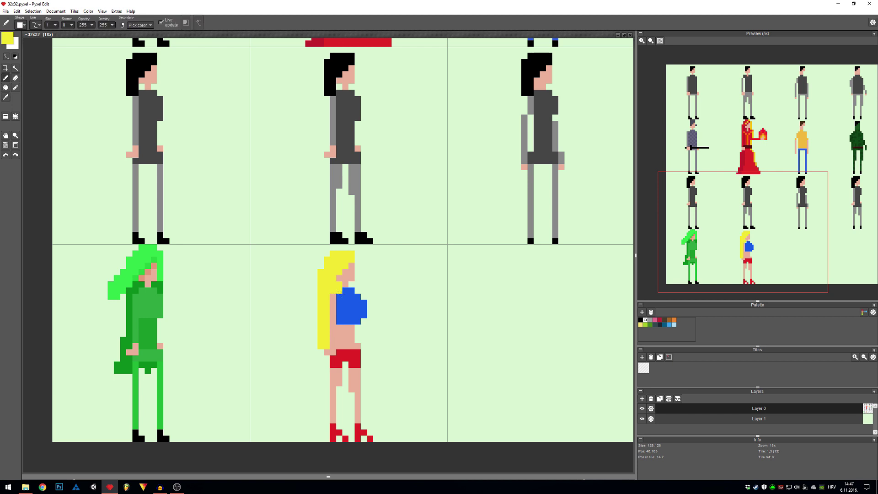
pyautogui.scroll(-1, 366, 310)
pyautogui.scroll(3, 357, 310)
pyautogui.keyDown('alt'); pyautogui.click(345, 277); pyautogui.keyUp('alt')
pyautogui.click(326, 272)
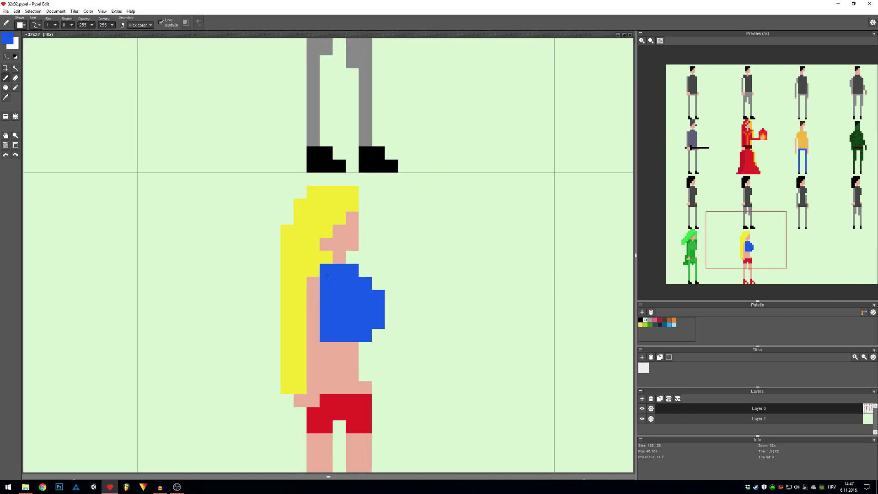
# Try erasing the blue top's projecting front pixels so the chest is flat
pyautogui.press('e')
pyautogui.keyDown('alt'); pyautogui.click(352, 349); pyautogui.keyUp('alt')
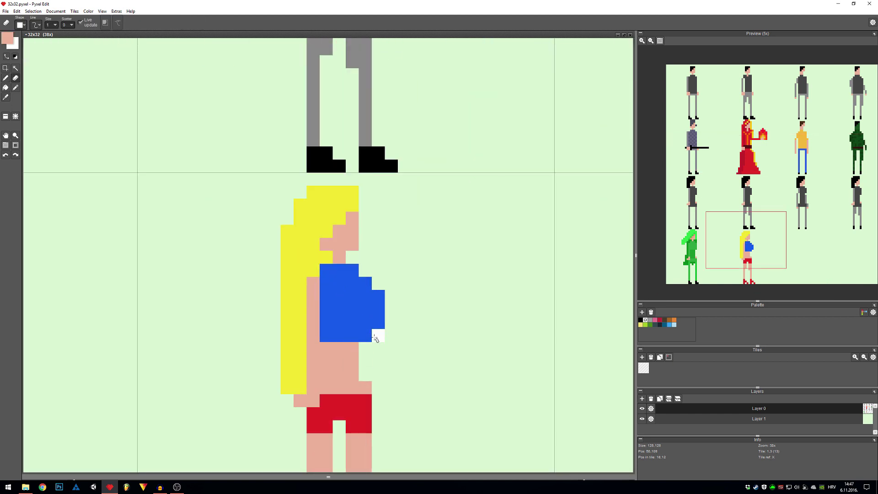
pyautogui.click(378, 336)
pyautogui.moveTo(379, 346)
pyautogui.mouseDown()
pyautogui.moveTo(372, 285)
pyautogui.moveTo(368, 340)
pyautogui.mouseUp()
pyautogui.scroll(-4, 425, 342)
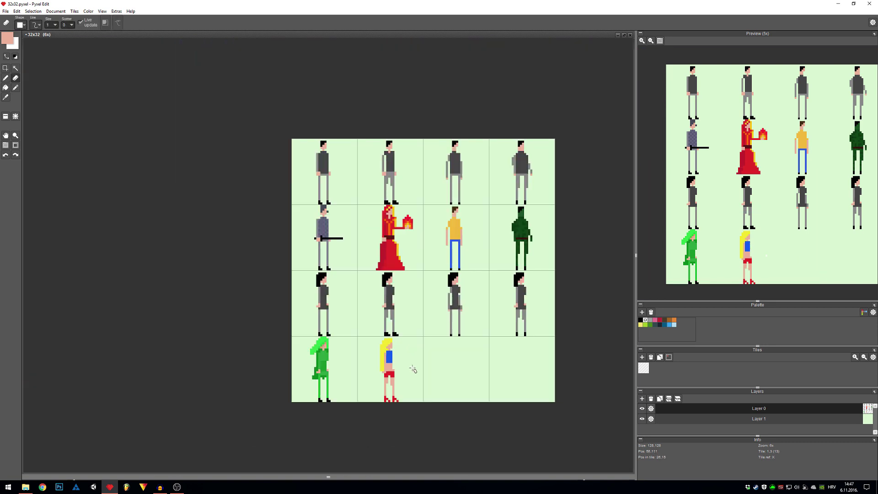
pyautogui.scroll(2, 406, 367)
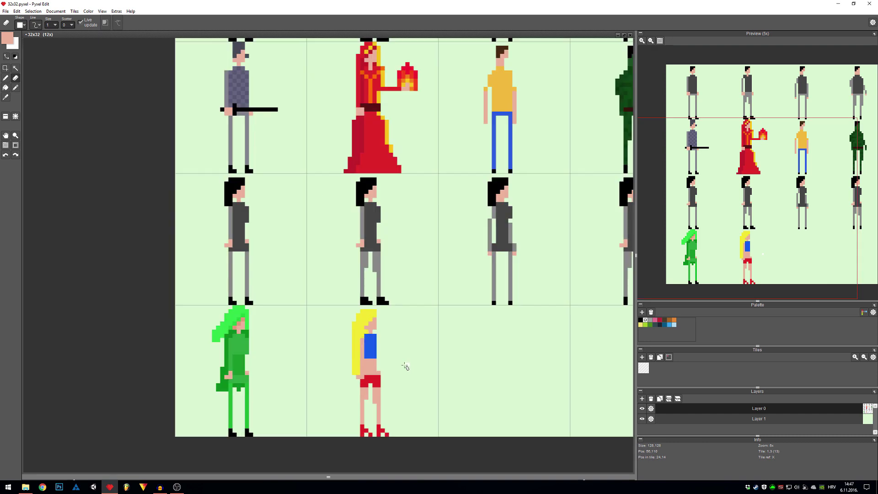
# Rework the blue top's front edge with the pencil so the chest projects one pixel beyond the waist
pyautogui.scroll(1, 385, 358)
pyautogui.press('b')
pyautogui.rightClick(368, 341)
pyautogui.moveTo(375, 331)
pyautogui.mouseDown()
pyautogui.moveTo(382, 350)
pyautogui.moveTo(357, 361)
pyautogui.moveTo(368, 362)
pyautogui.mouseUp()
pyautogui.keyDown('alt'); pyautogui.click(362, 368); pyautogui.keyUp('alt')
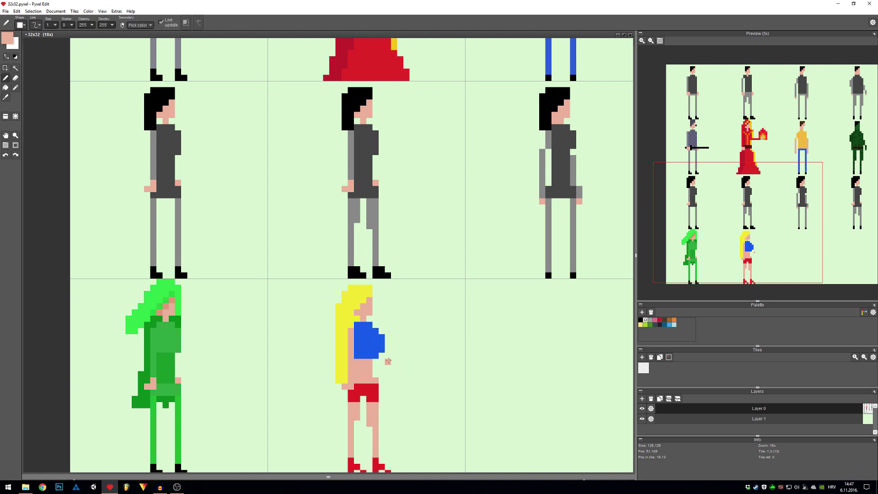
pyautogui.keyDown('alt'); pyautogui.click(373, 347); pyautogui.keyUp('alt')
pyautogui.moveTo(424, 353); pyautogui.dragTo(366, 356)
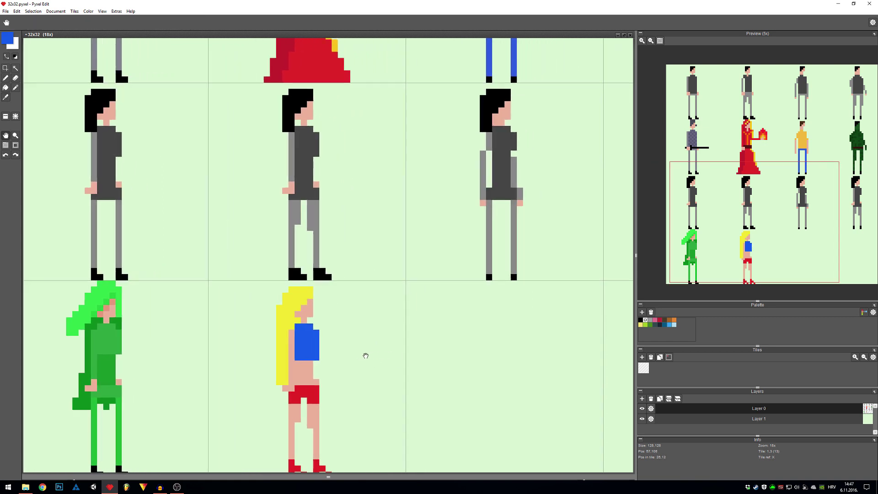
# Copy the long-haired template with arms held away from the body into the empty tile directly below it
pyautogui.scroll(-3, 366, 370)
pyautogui.press('e')
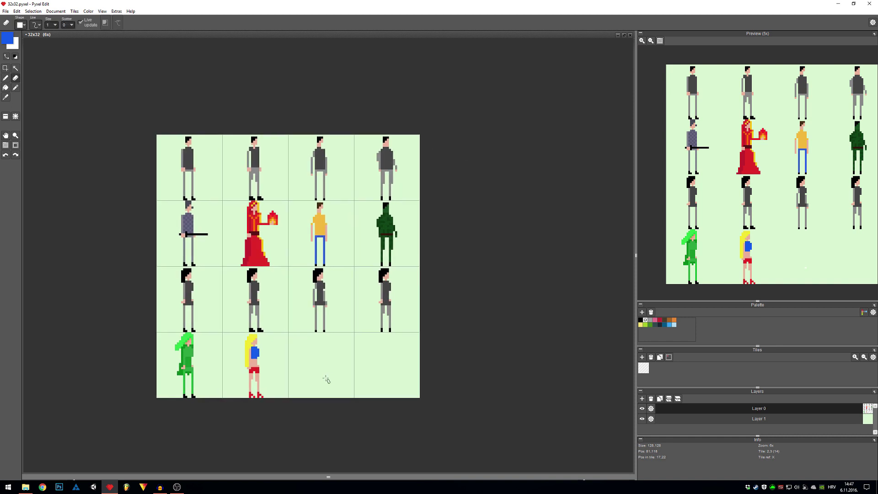
pyautogui.scroll(2, 326, 369)
pyautogui.press('a')
pyautogui.rightClick(343, 284)
pyautogui.click(370, 372)
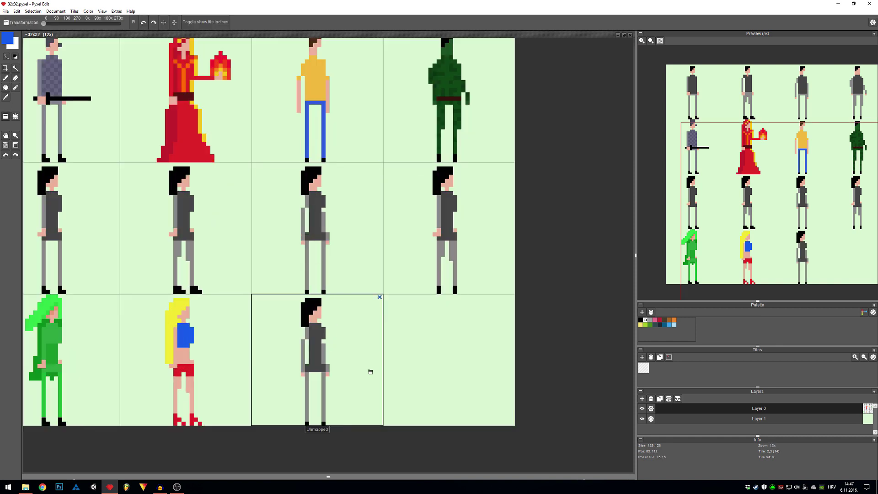
pyautogui.scroll(1, 310, 381)
pyautogui.press('space')
pyautogui.moveTo(333, 402); pyautogui.dragTo(369, 379)
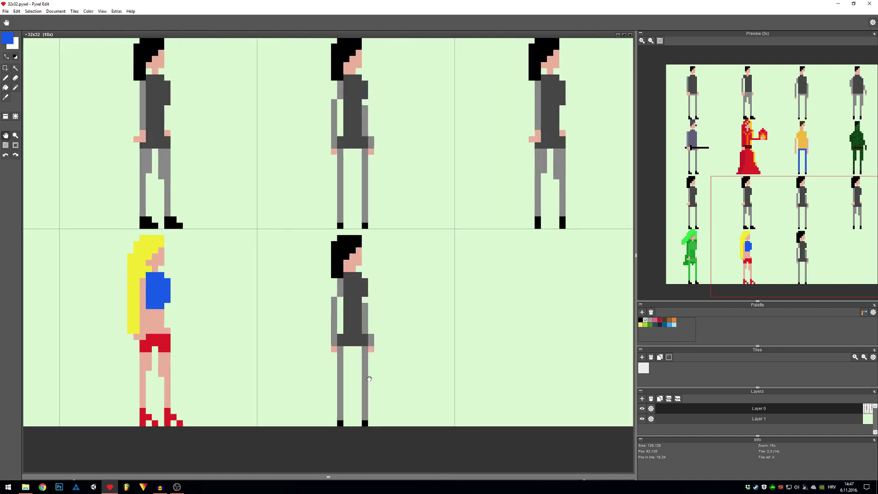
# Choose a light cyan and fill the new copy's tunic and both legs
pyautogui.press('i')
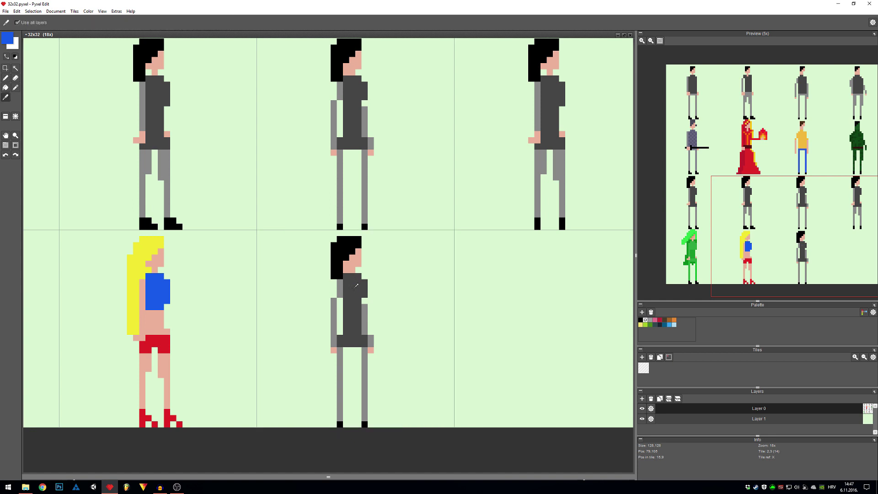
pyautogui.click(356, 286)
pyautogui.press('b')
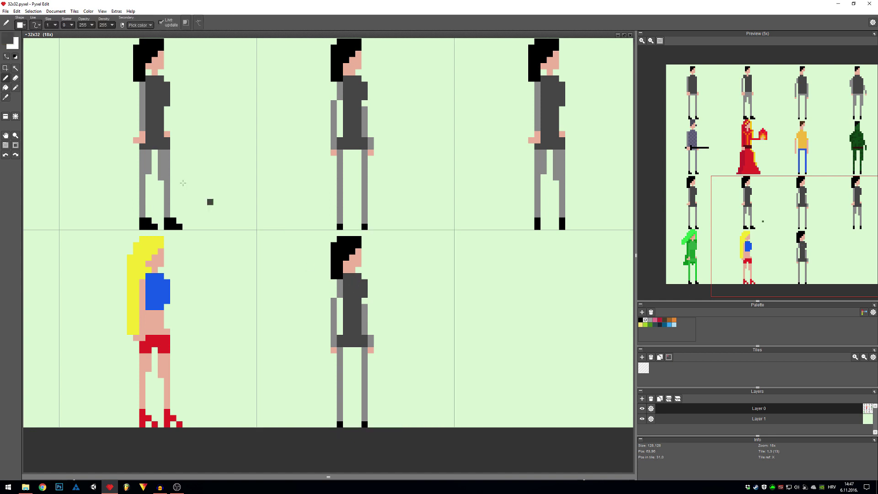
pyautogui.click(12, 41)
pyautogui.moveTo(120, 135)
pyautogui.mouseDown()
pyautogui.moveTo(121, 97)
pyautogui.moveTo(99, 106)
pyautogui.moveTo(108, 112)
pyautogui.mouseUp()
pyautogui.click(99, 143)
pyautogui.press('f')
pyautogui.click(339, 326)
pyautogui.click(366, 367)
pyautogui.click(341, 384)
# Pencil a cyan hem between the ankles, then fill the space between the legs and the front upper arm cyan
pyautogui.press('b')
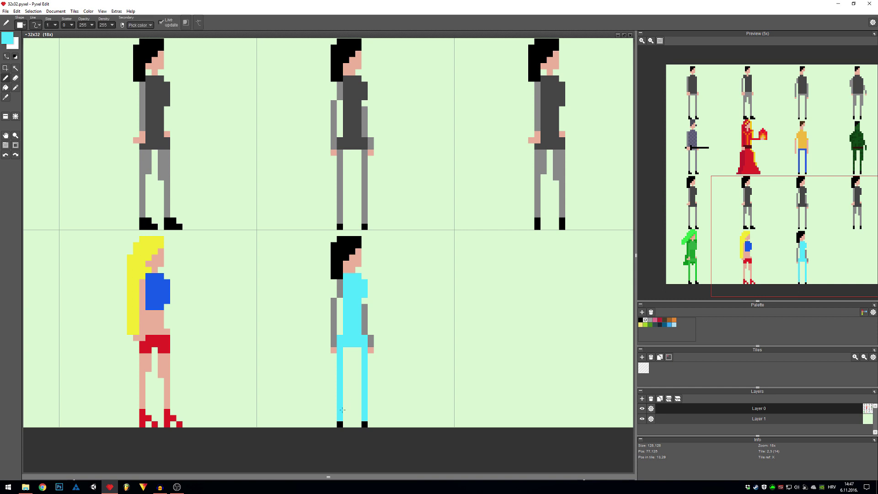
pyautogui.moveTo(345, 418); pyautogui.dragTo(359, 418)
pyautogui.press('f')
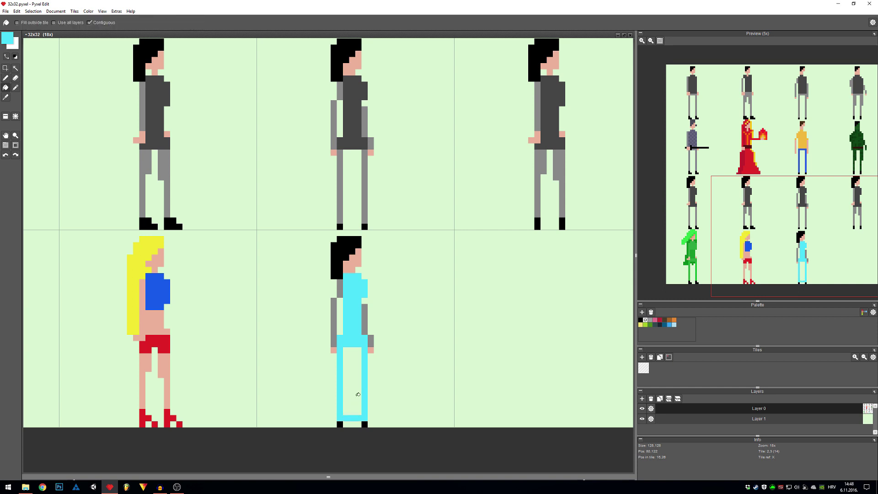
pyautogui.click(357, 393)
pyautogui.moveTo(362, 319); pyautogui.dragTo(355, 336)
pyautogui.click(355, 337)
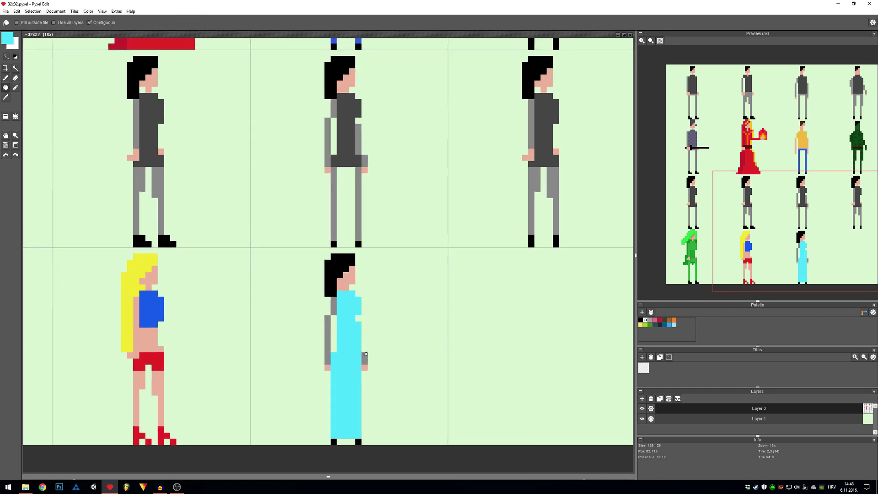
# Undo the last fill, choose a slightly bluer light blue, and fill both of the dress figure's sleeves with it
pyautogui.hotkey('ctrl', 'z')
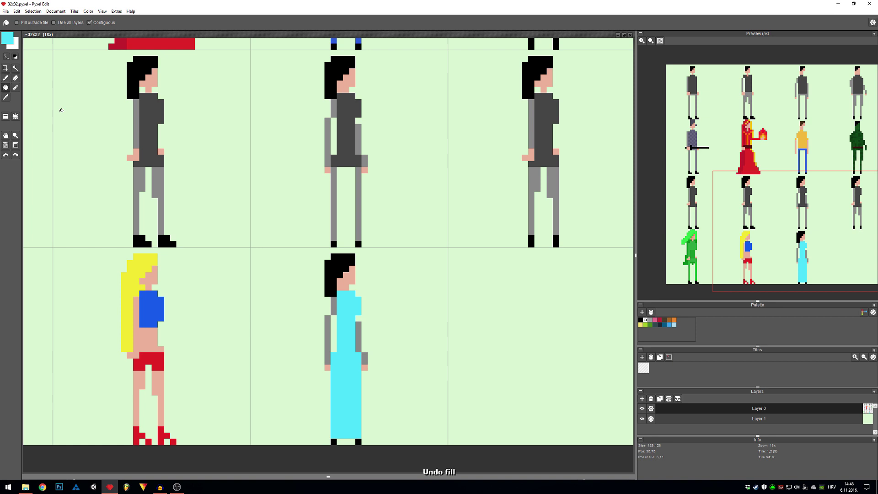
pyautogui.click(7, 39)
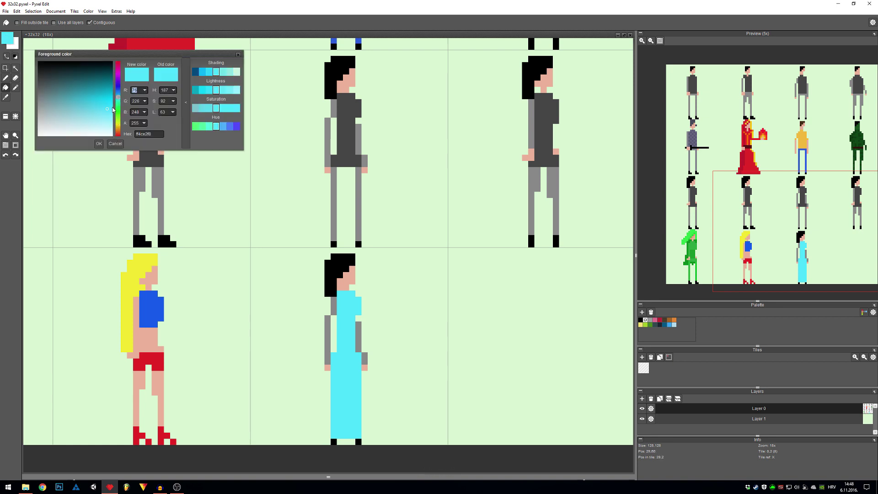
pyautogui.click(118, 98)
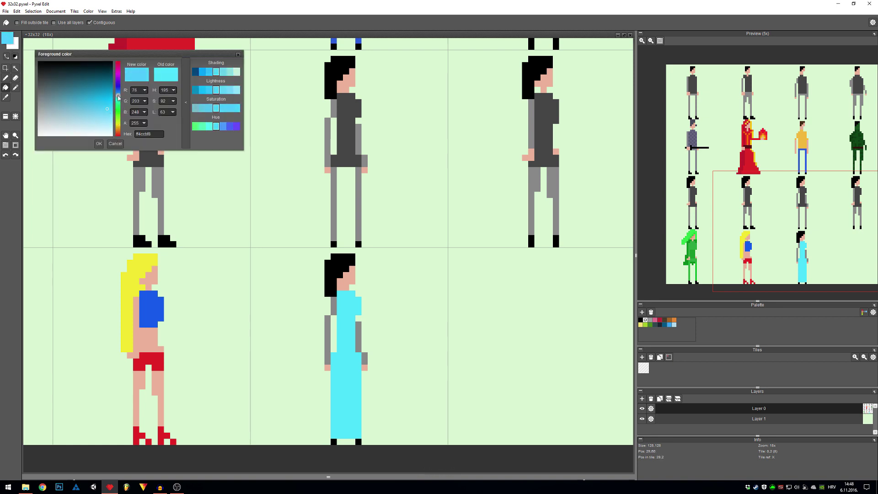
pyautogui.click(99, 143)
pyautogui.click(328, 321)
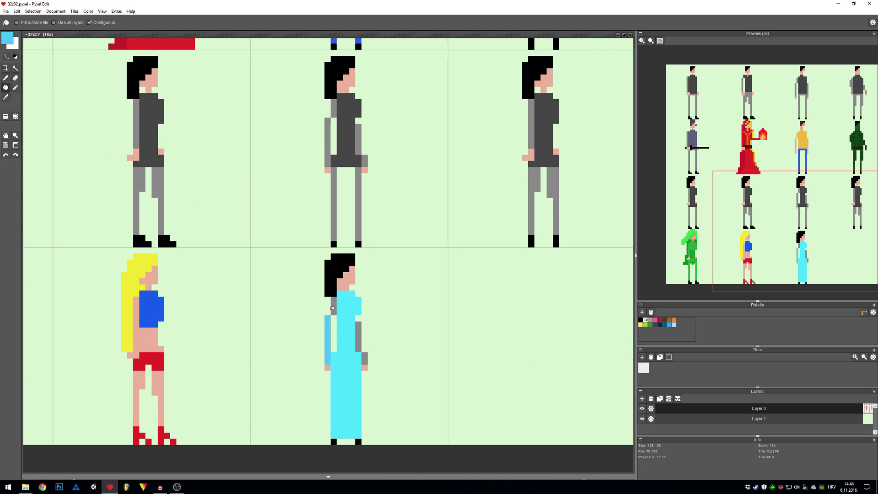
pyautogui.click(332, 308)
pyautogui.click(358, 336)
pyautogui.click(364, 359)
# Pencil light blue shading down the back edge of the cyan skirt and up the back of the dress's torso
pyautogui.press('b')
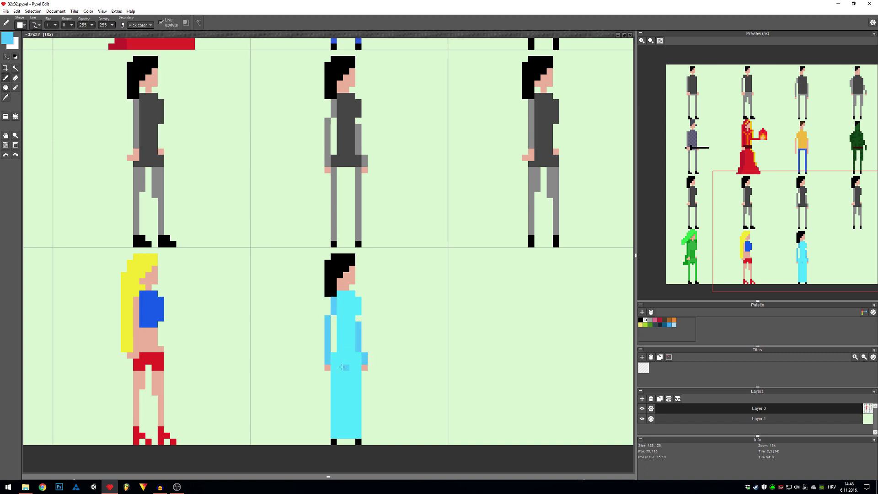
pyautogui.moveTo(334, 359); pyautogui.dragTo(333, 435)
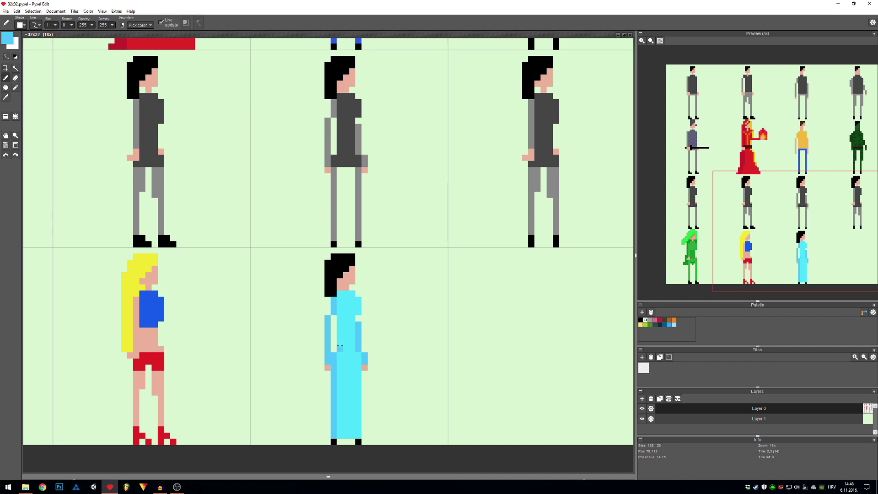
pyautogui.moveTo(340, 346); pyautogui.dragTo(340, 293)
# Sample the dress's cyan, clear the shading under the chest, and fill the front sleeve cyan
pyautogui.press('i')
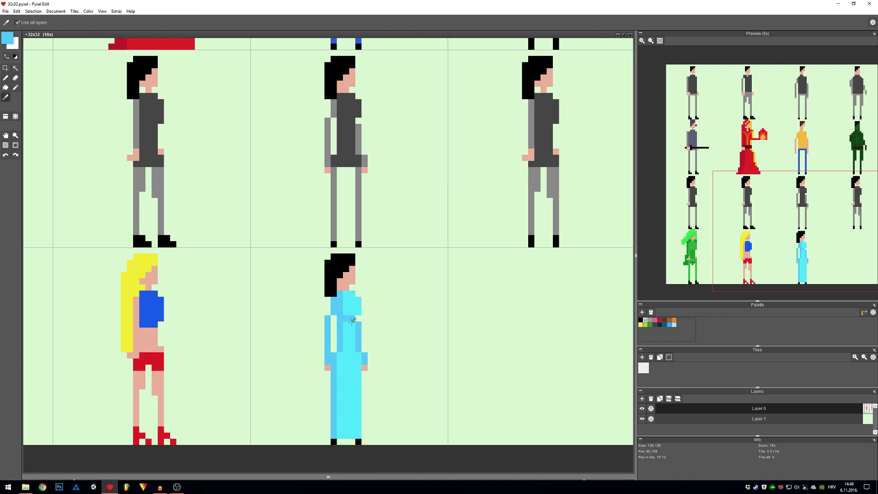
pyautogui.keyDown('alt'); pyautogui.click(348, 333); pyautogui.keyUp('alt')
pyautogui.moveTo(345, 319); pyautogui.dragTo(352, 319)
pyautogui.keyDown('alt'); pyautogui.click(341, 342); pyautogui.keyUp('alt')
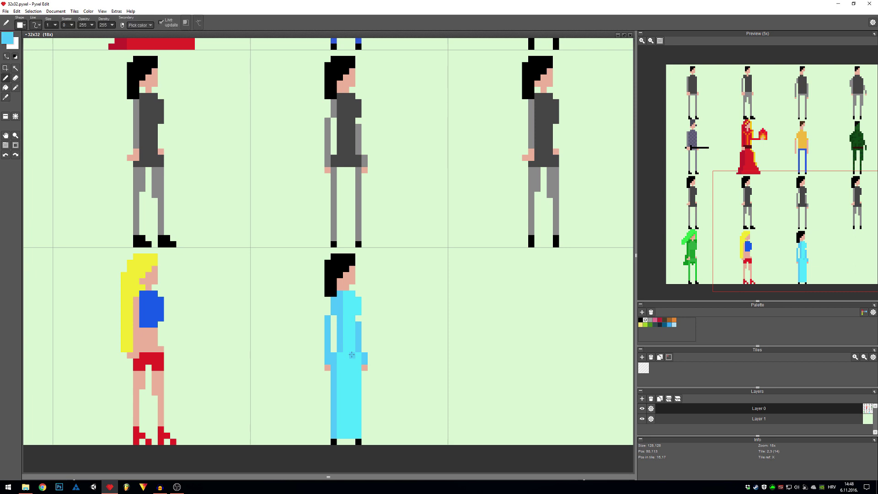
pyautogui.press('f')
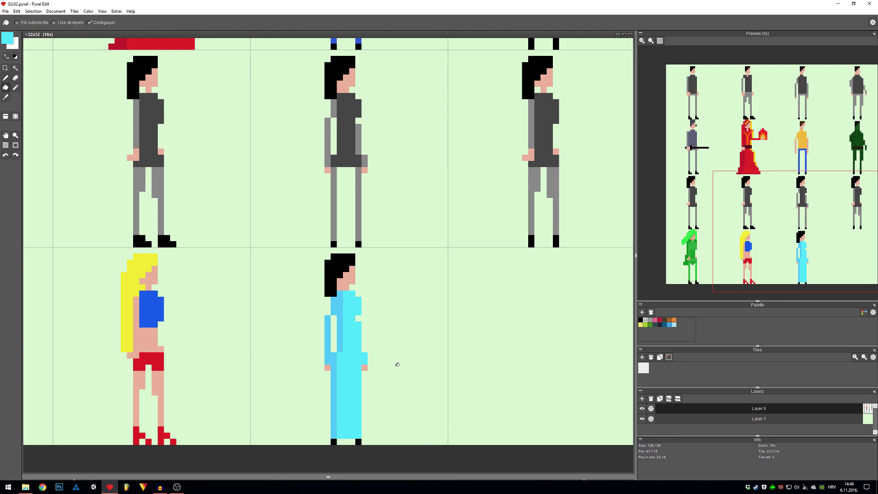
pyautogui.scroll(-2, 383, 365)
pyautogui.scroll(4, 331, 339)
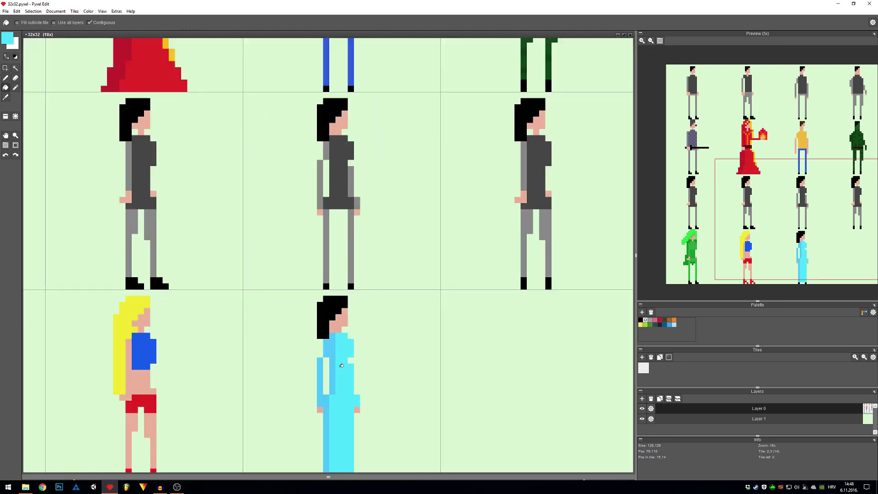
# Pencil cyan over the upper part of the torso shading, around the dress's shoulder and neckline
pyautogui.press('b')
pyautogui.moveTo(331, 338); pyautogui.dragTo(326, 311)
pyautogui.scroll(-2, 325, 310)
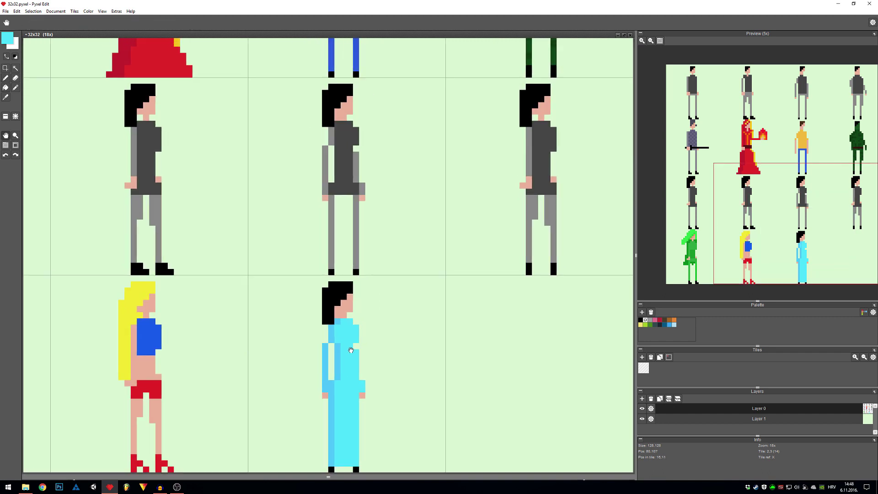
# Choose a dark brown (R 97, G 56, B 15) and fill the dress figure's black hair with it
pyautogui.rightClick(345, 312)
pyautogui.click(8, 39)
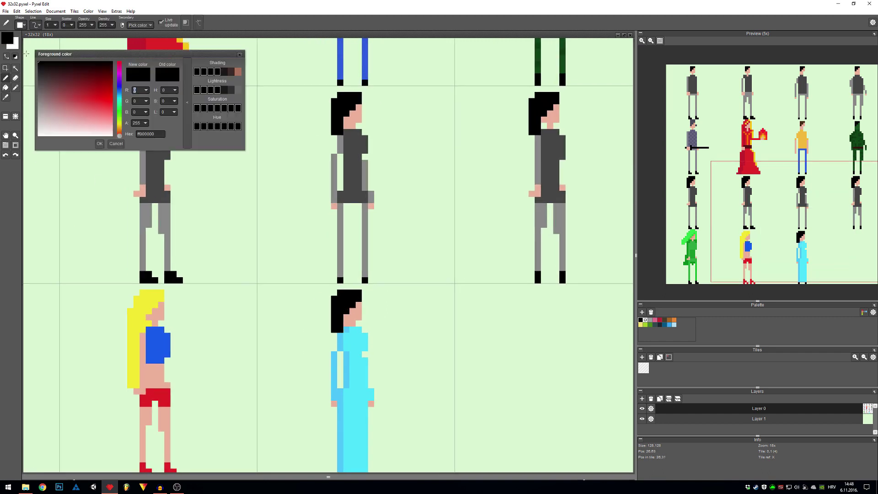
pyautogui.click(119, 133)
pyautogui.click(98, 80)
pyautogui.moveTo(98, 80); pyautogui.dragTo(86, 82)
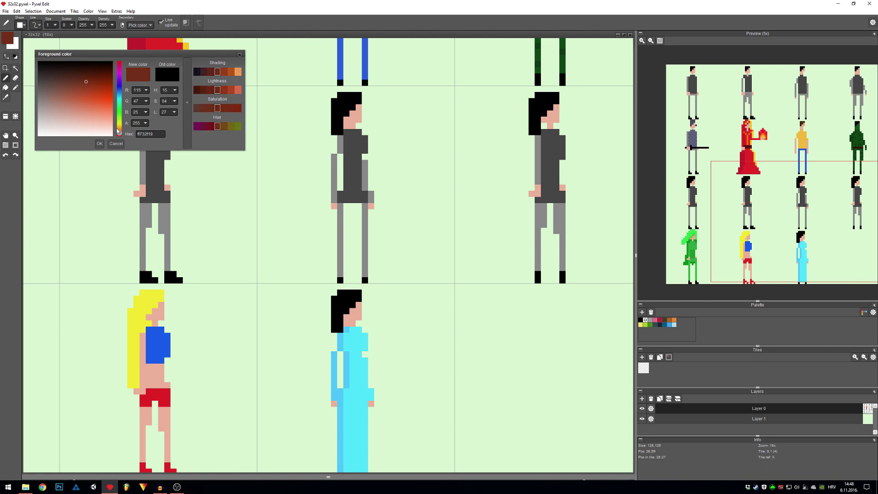
pyautogui.click(119, 131)
pyautogui.click(120, 126)
pyautogui.click(93, 78)
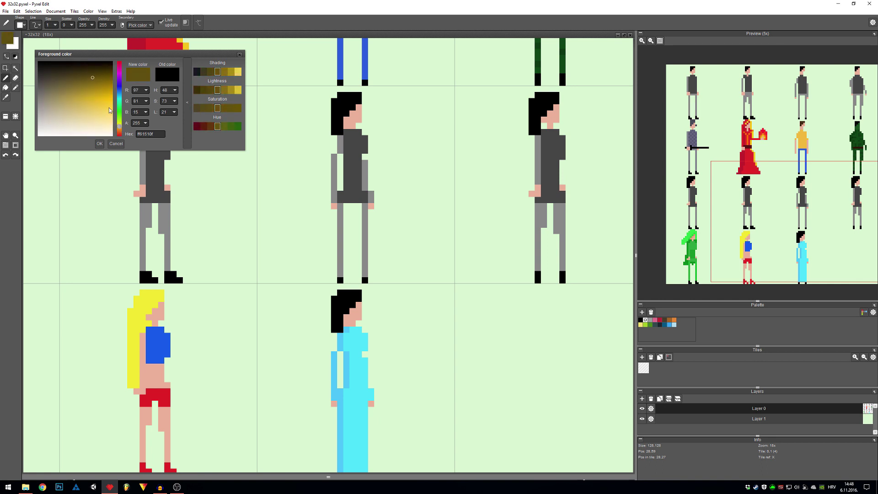
pyautogui.click(119, 131)
pyautogui.click(99, 144)
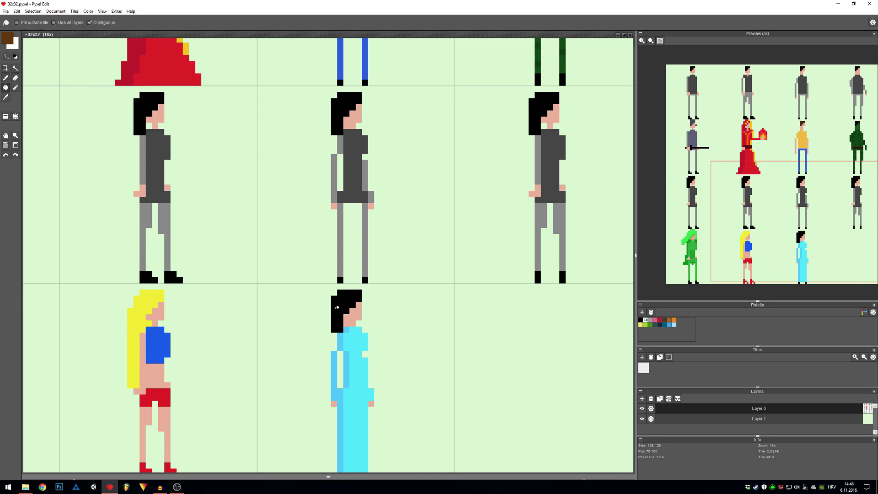
pyautogui.click(333, 333)
# Extend the brown hair one pixel backwards and down behind the shoulder, undoing the stray pixel beside the figure
pyautogui.moveTo(334, 343); pyautogui.dragTo(328, 310)
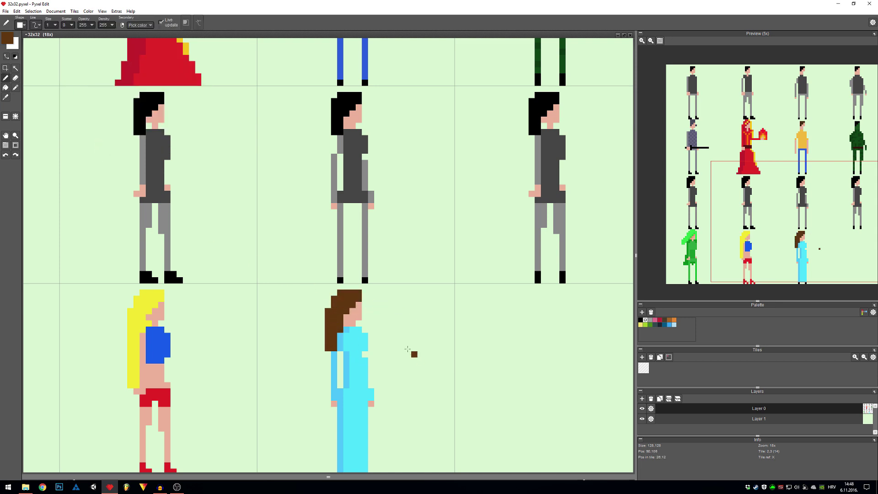
pyautogui.click(377, 311)
pyautogui.hotkey('ctrl', 'z')
# Copy the fourth long-haired template into the empty tile directly below it
pyautogui.moveTo(450, 391); pyautogui.dragTo(324, 354)
pyautogui.hotkey('ctrl', 'v')
pyautogui.scroll(-4, 372, 293)
pyautogui.press('space')
pyautogui.scroll(1, 388, 343)
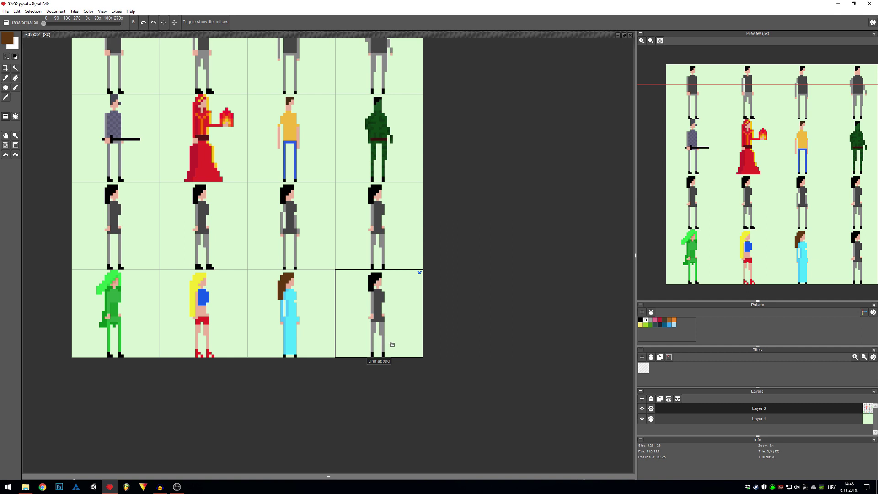
pyautogui.scroll(1, 391, 343)
# Choose a neutral light grey and fill the new copy's hair with it
pyautogui.press('s')
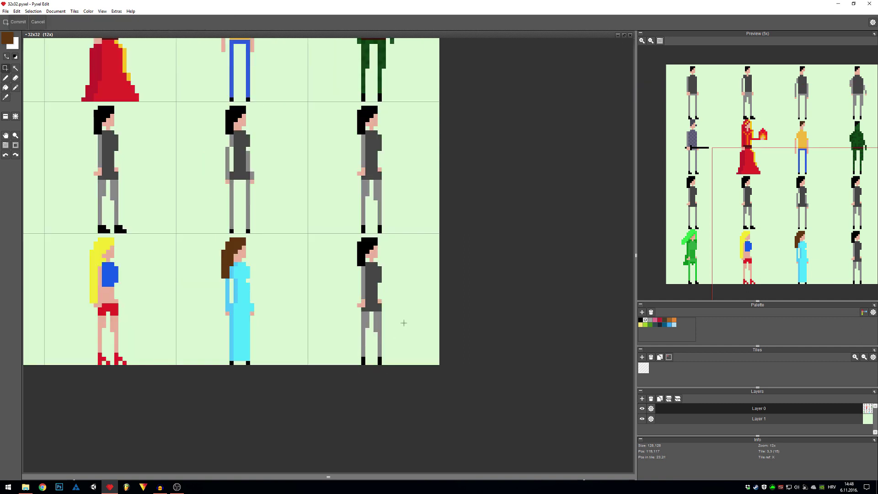
pyautogui.scroll(1, 373, 302)
pyautogui.click(8, 38)
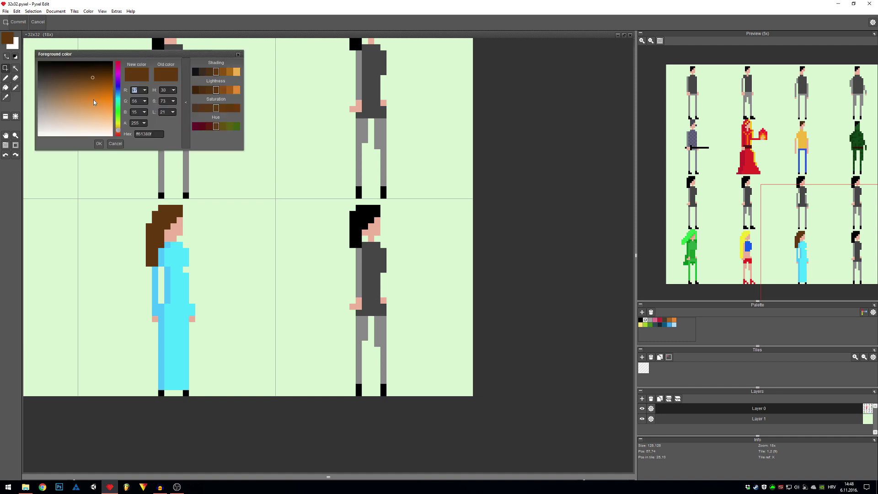
pyautogui.moveTo(40, 105); pyautogui.dragTo(39, 107)
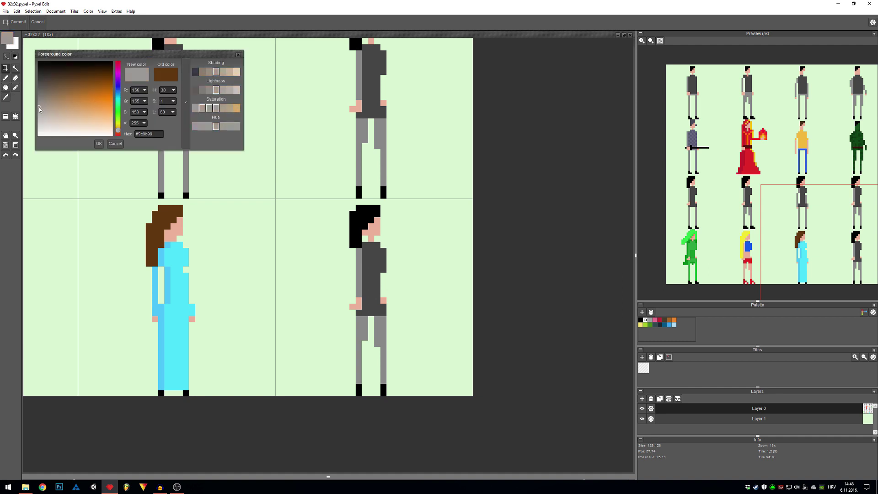
pyautogui.click(99, 144)
pyautogui.press('f')
pyautogui.click(360, 243)
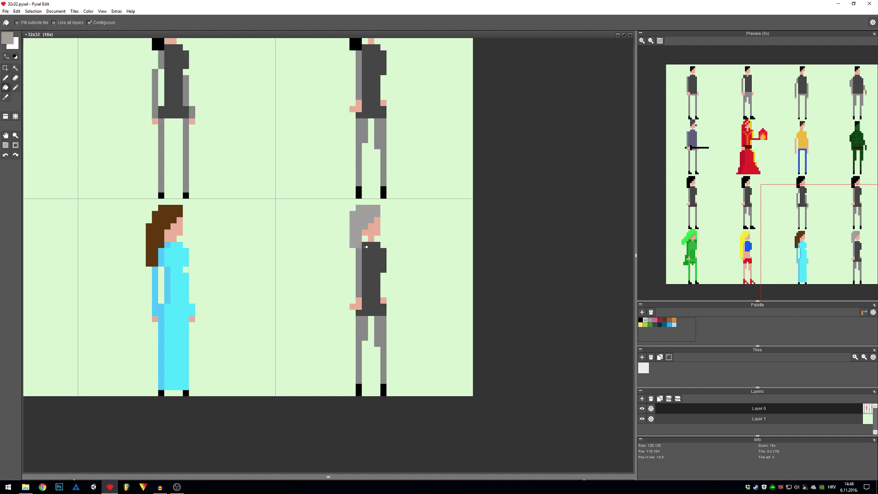
# Erase the long hair behind the grey-haired figure's head and pencil a small grey bun at the upper back
pyautogui.press('e')
pyautogui.click(354, 240)
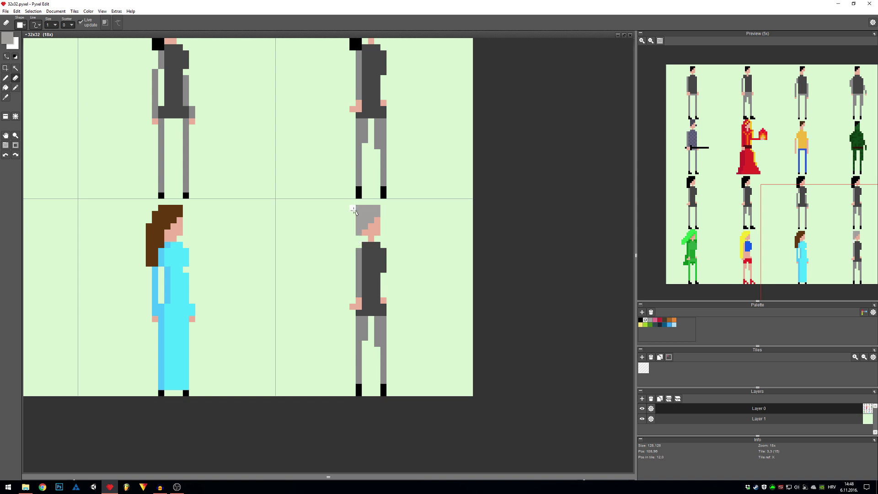
pyautogui.press('b')
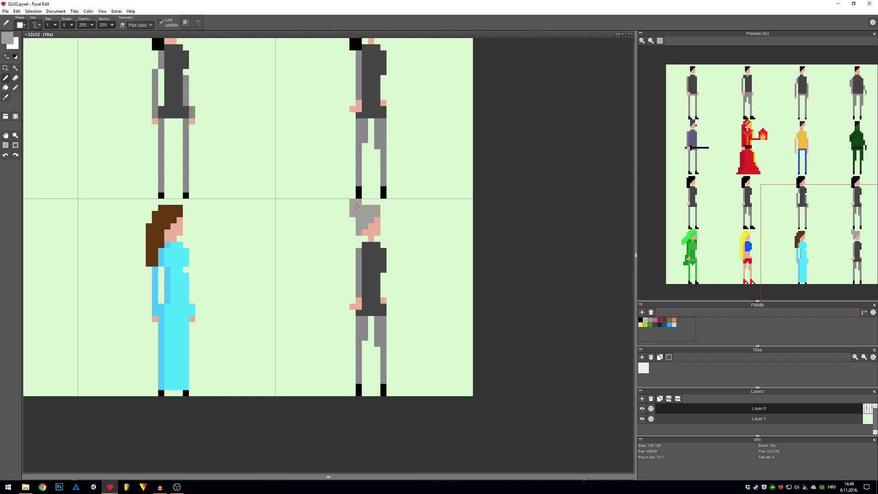
pyautogui.rightClick(360, 225)
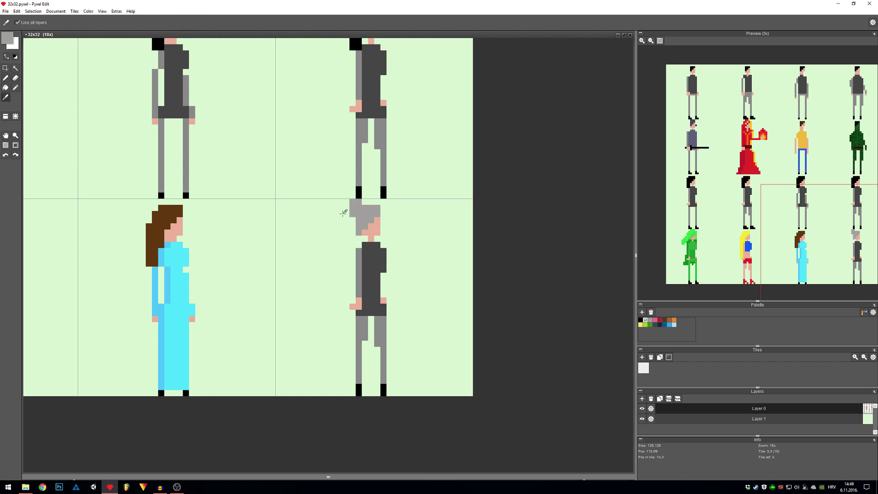
# Set black as the drawing colour and outline a flared floor-length skirt around the grey-haired figure's legs
pyautogui.click(15, 43)
pyautogui.click(29, 45)
pyautogui.click(100, 145)
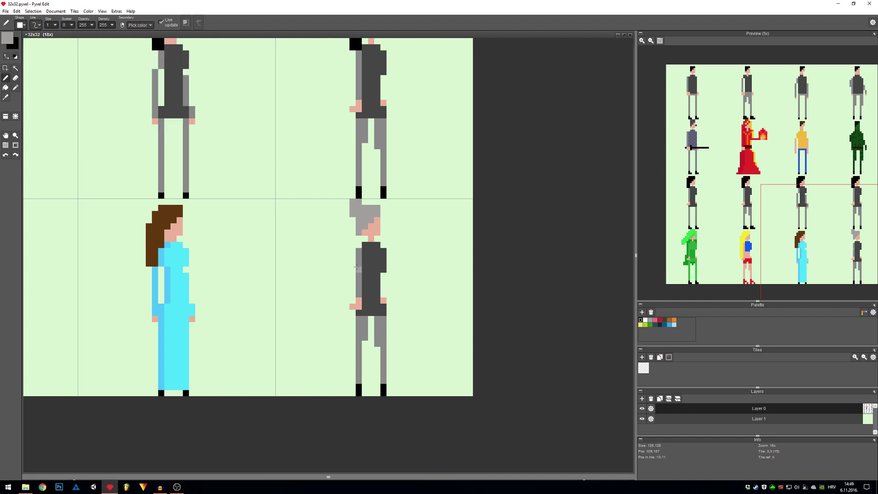
pyautogui.keyDown('alt'); pyautogui.click(359, 389); pyautogui.keyUp('alt')
pyautogui.moveTo(359, 318); pyautogui.dragTo(347, 392)
pyautogui.moveTo(388, 318)
pyautogui.mouseDown()
pyautogui.moveTo(387, 349)
pyautogui.moveTo(402, 392)
pyautogui.moveTo(364, 392)
pyautogui.mouseUp()
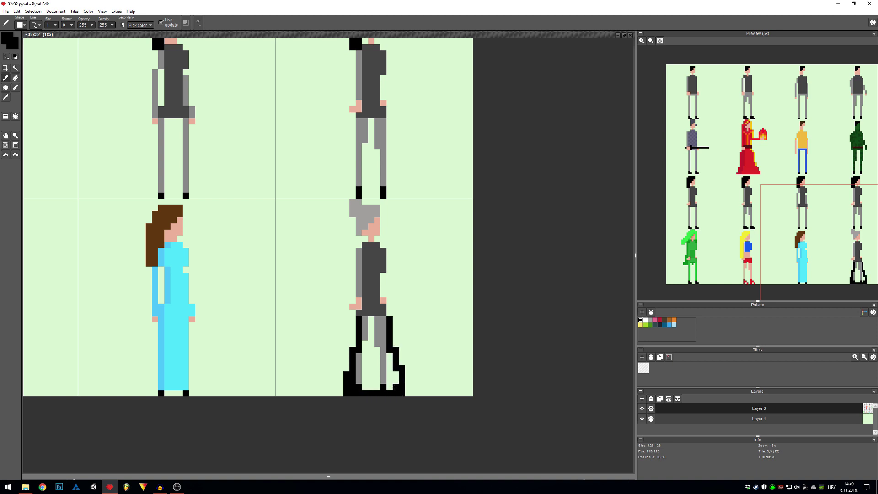
# Fill the inside of the flared skirt, the torso and the sleeve of the grey-haired figure black
pyautogui.press('g')
pyautogui.click(394, 386)
pyautogui.click(376, 379)
pyautogui.click(358, 368)
pyautogui.click(380, 356)
pyautogui.click(365, 328)
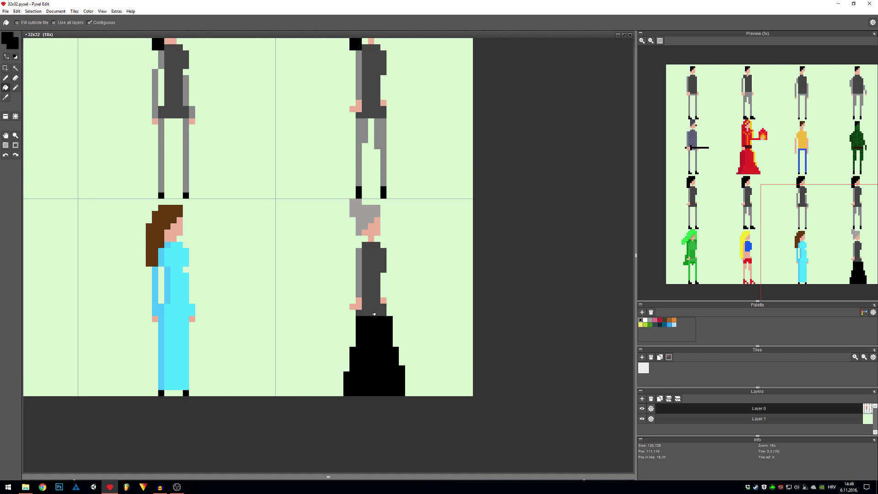
pyautogui.click(378, 287)
pyautogui.click(360, 268)
pyautogui.scroll(-2, 387, 282)
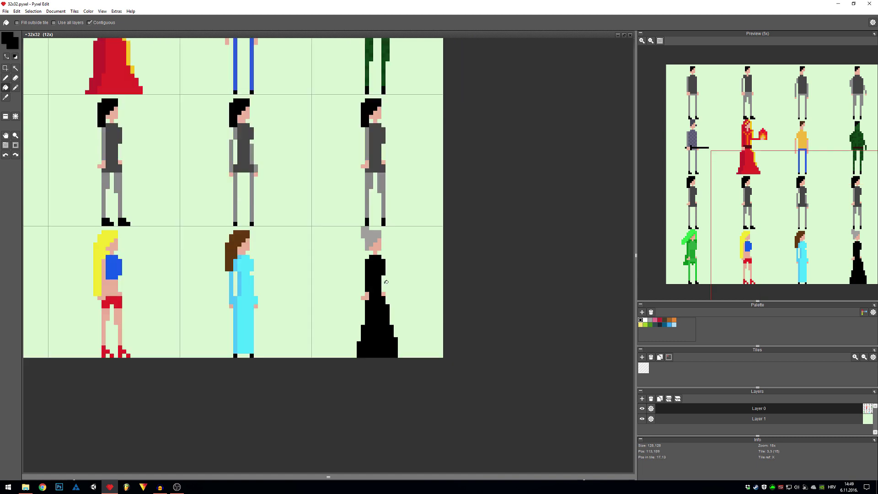
pyautogui.scroll(2, 384, 309)
pyautogui.scroll(-1, 382, 318)
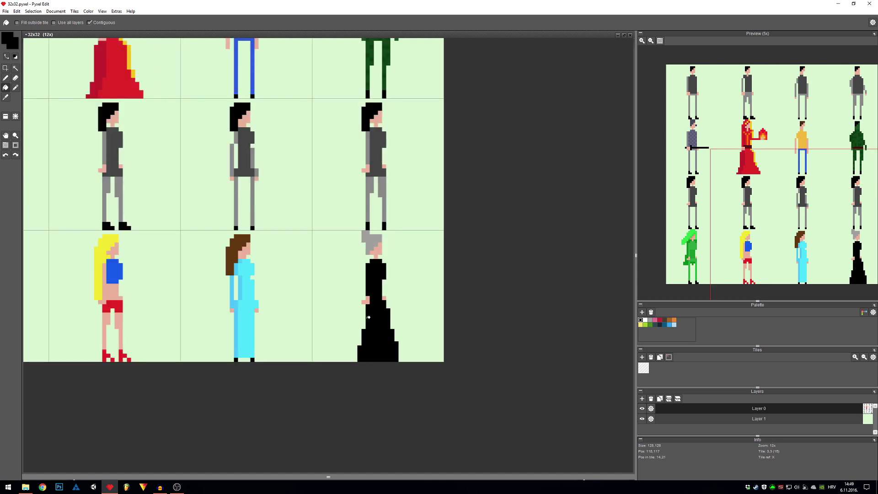
pyautogui.scroll(-2, 397, 262)
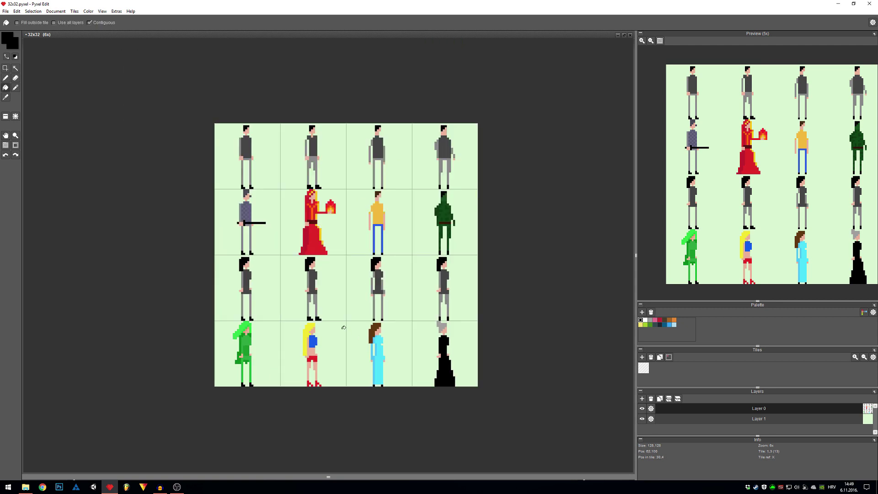
pyautogui.scroll(1, 343, 327)
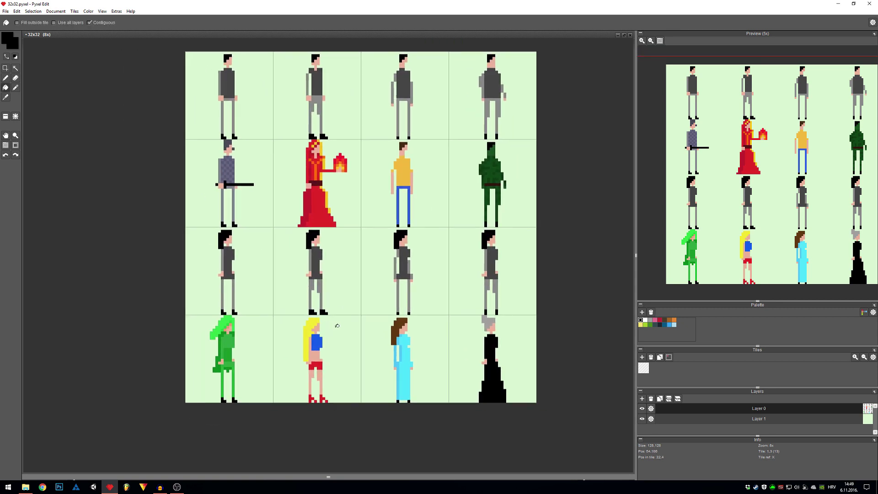